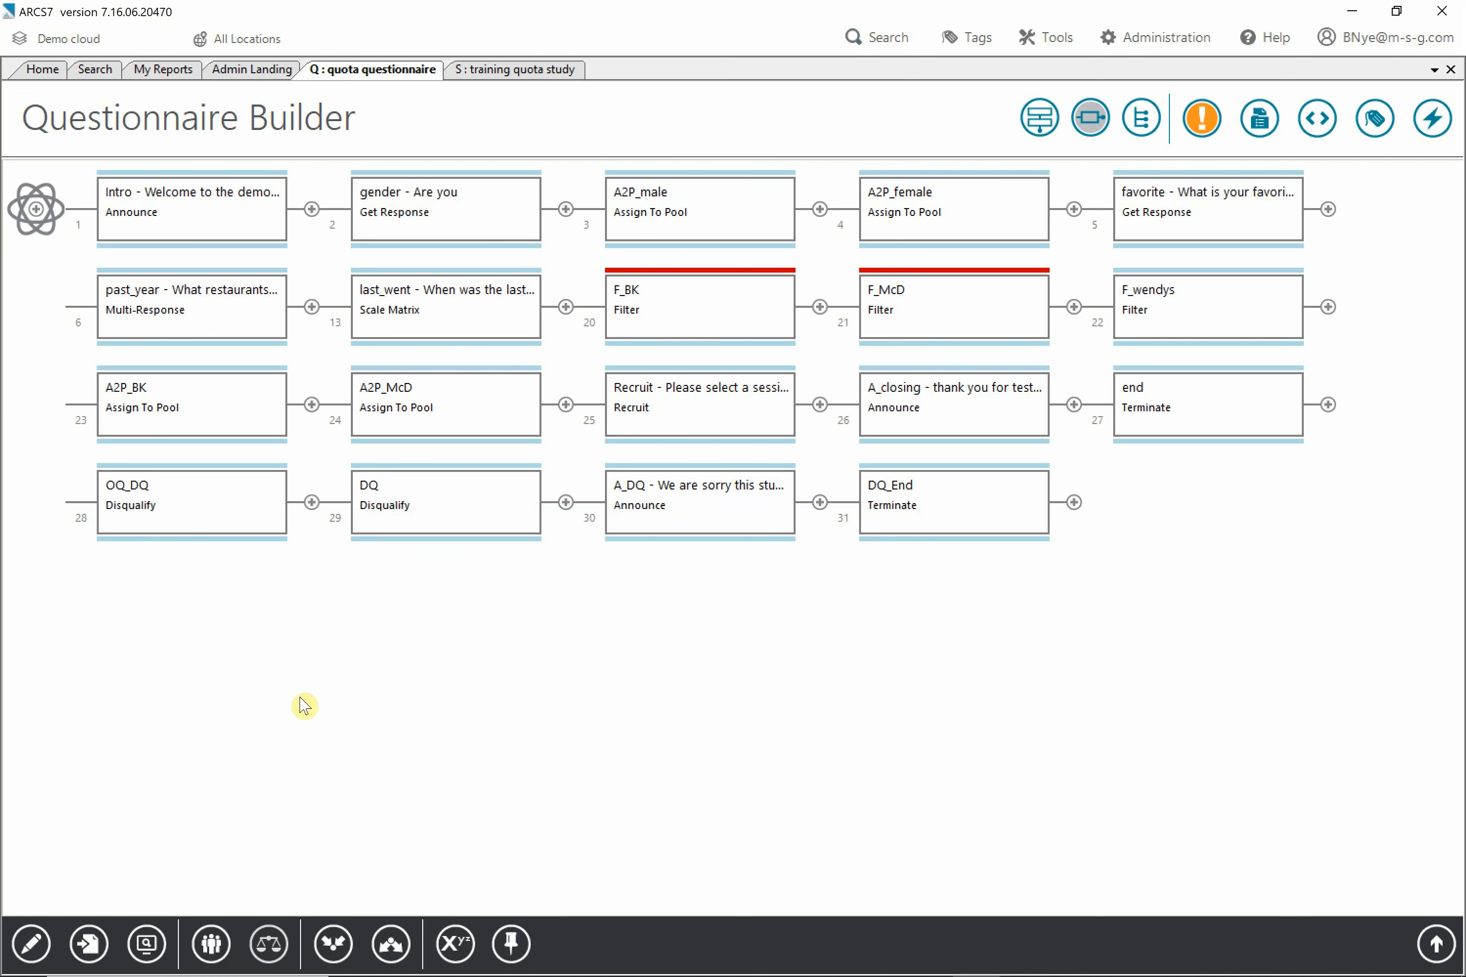
# - Open the questionnaire pools and review the male and female pools of the gender poolset
pyautogui.click(213, 945)
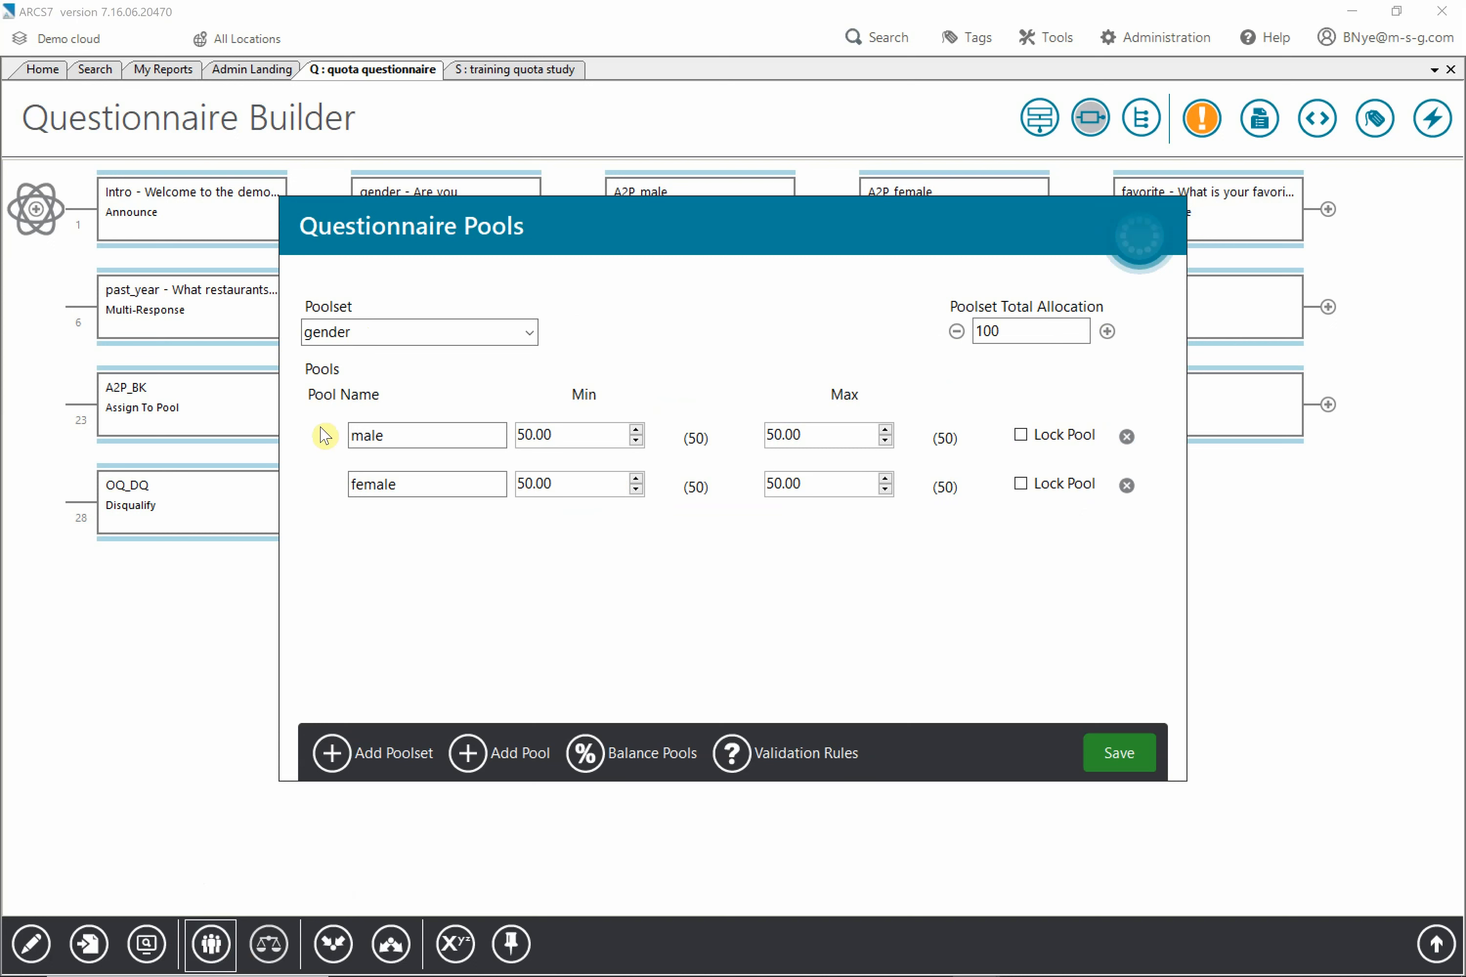
pyautogui.click(392, 434)
pyautogui.click(372, 482)
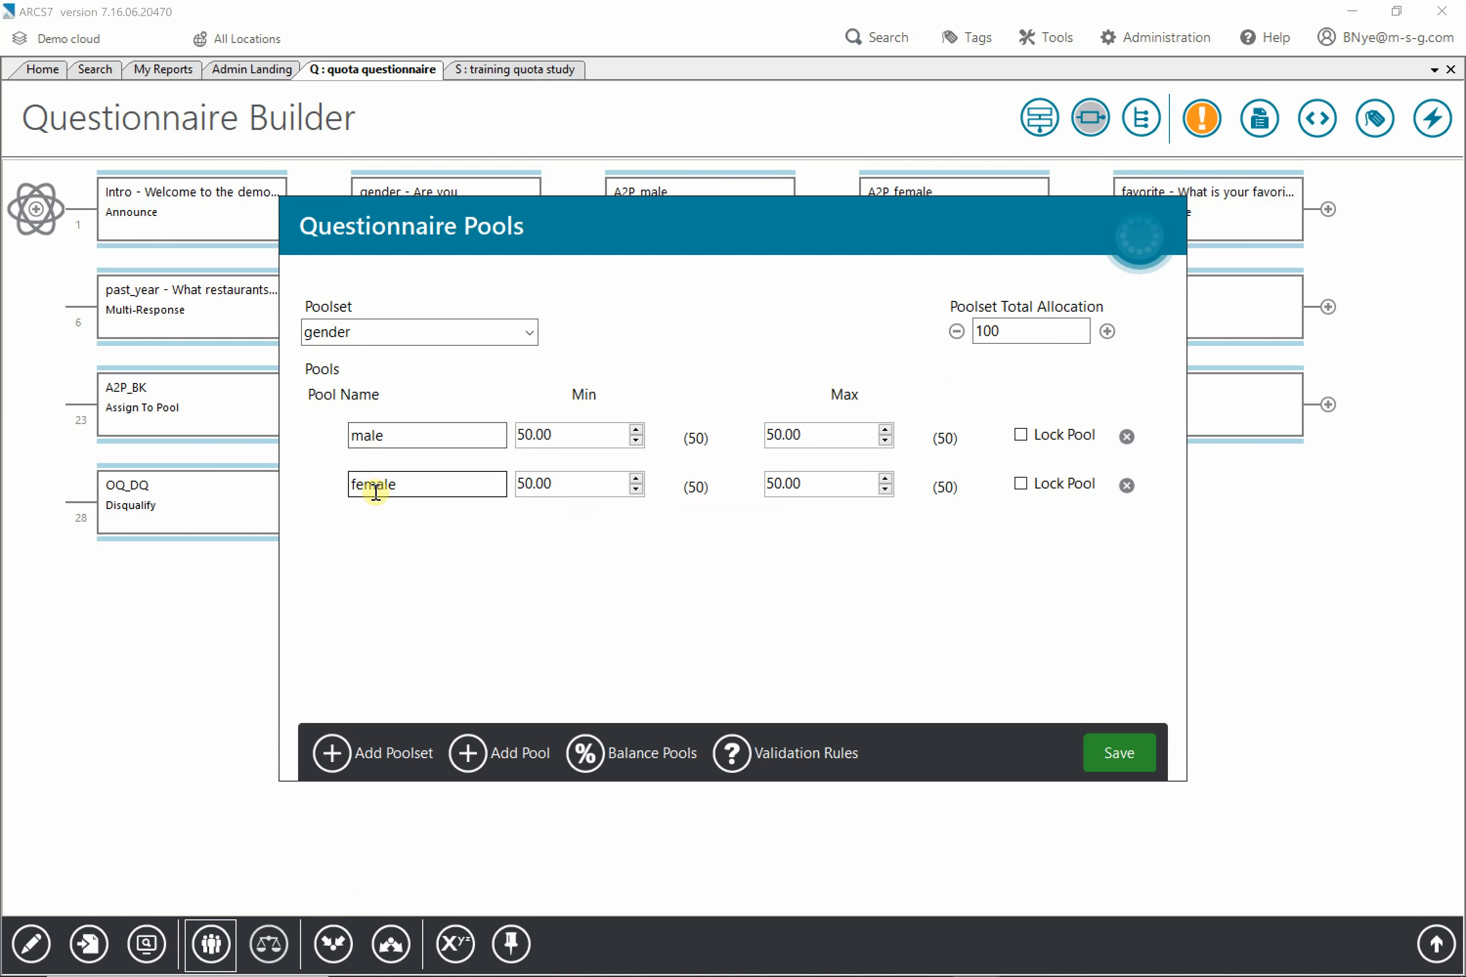
pyautogui.click(416, 434)
pyautogui.click(426, 485)
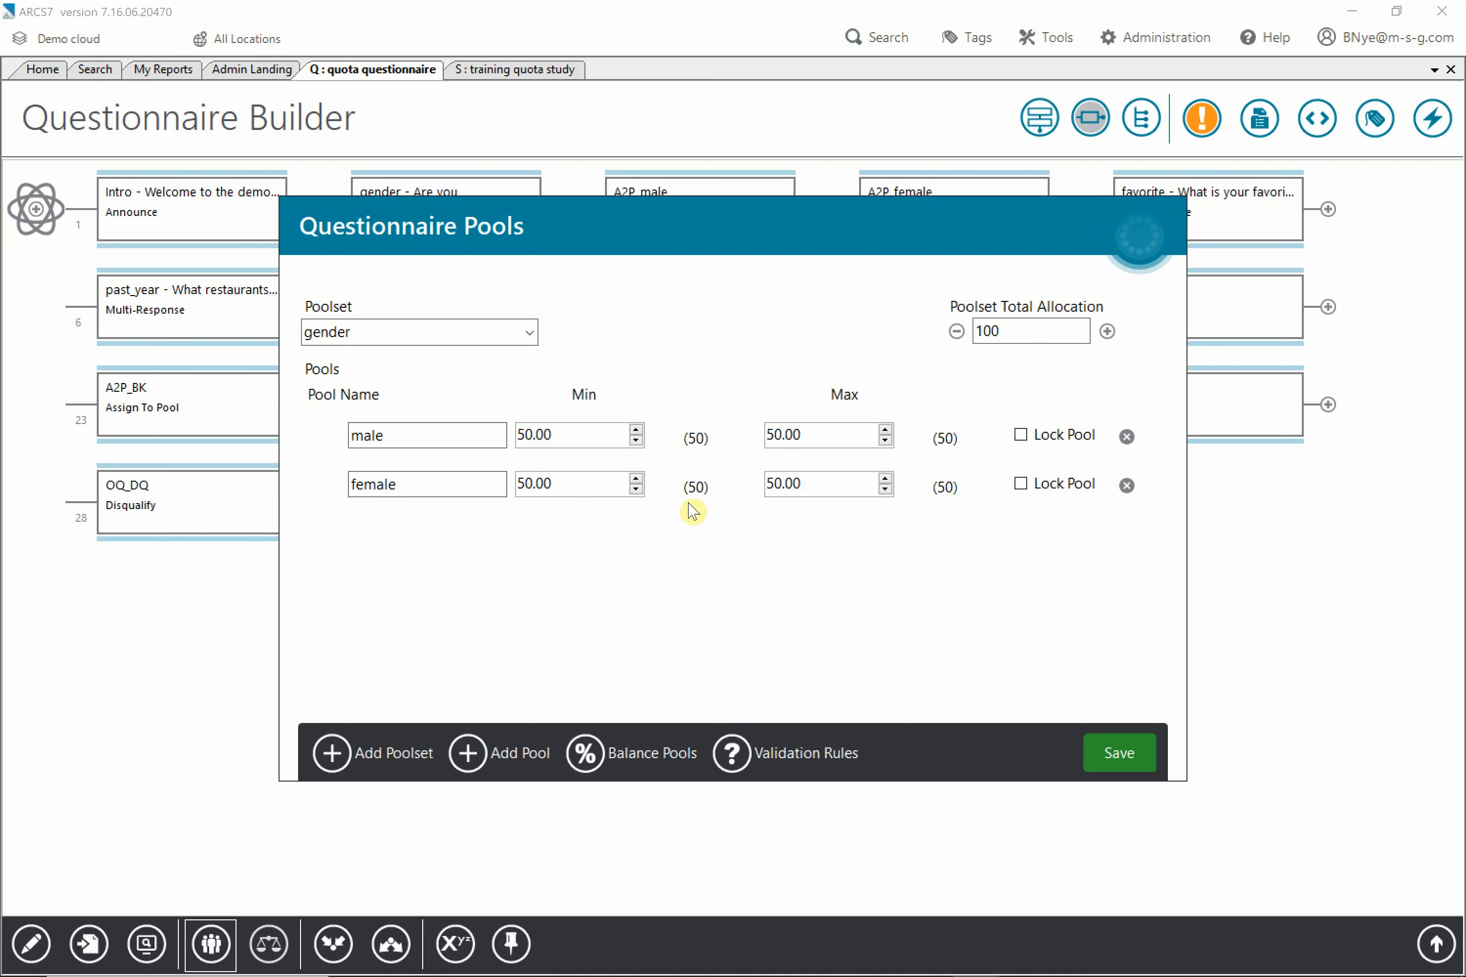
# - Rename the PS 1 poolset to Hamburger and save the questionnaire pools
pyautogui.click(531, 338)
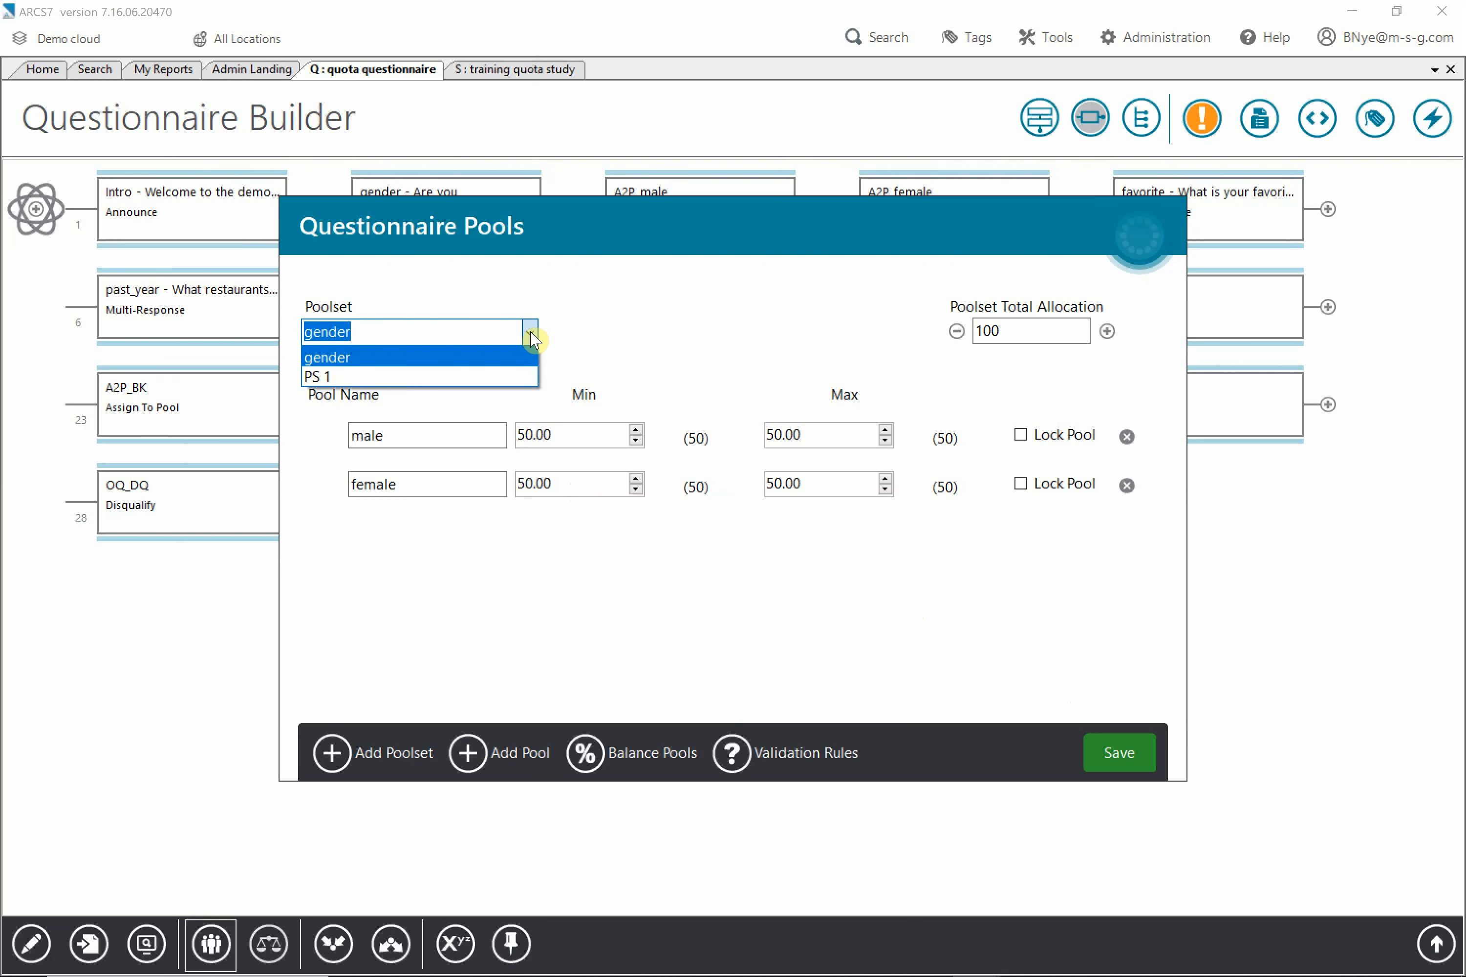
pyautogui.click(503, 379)
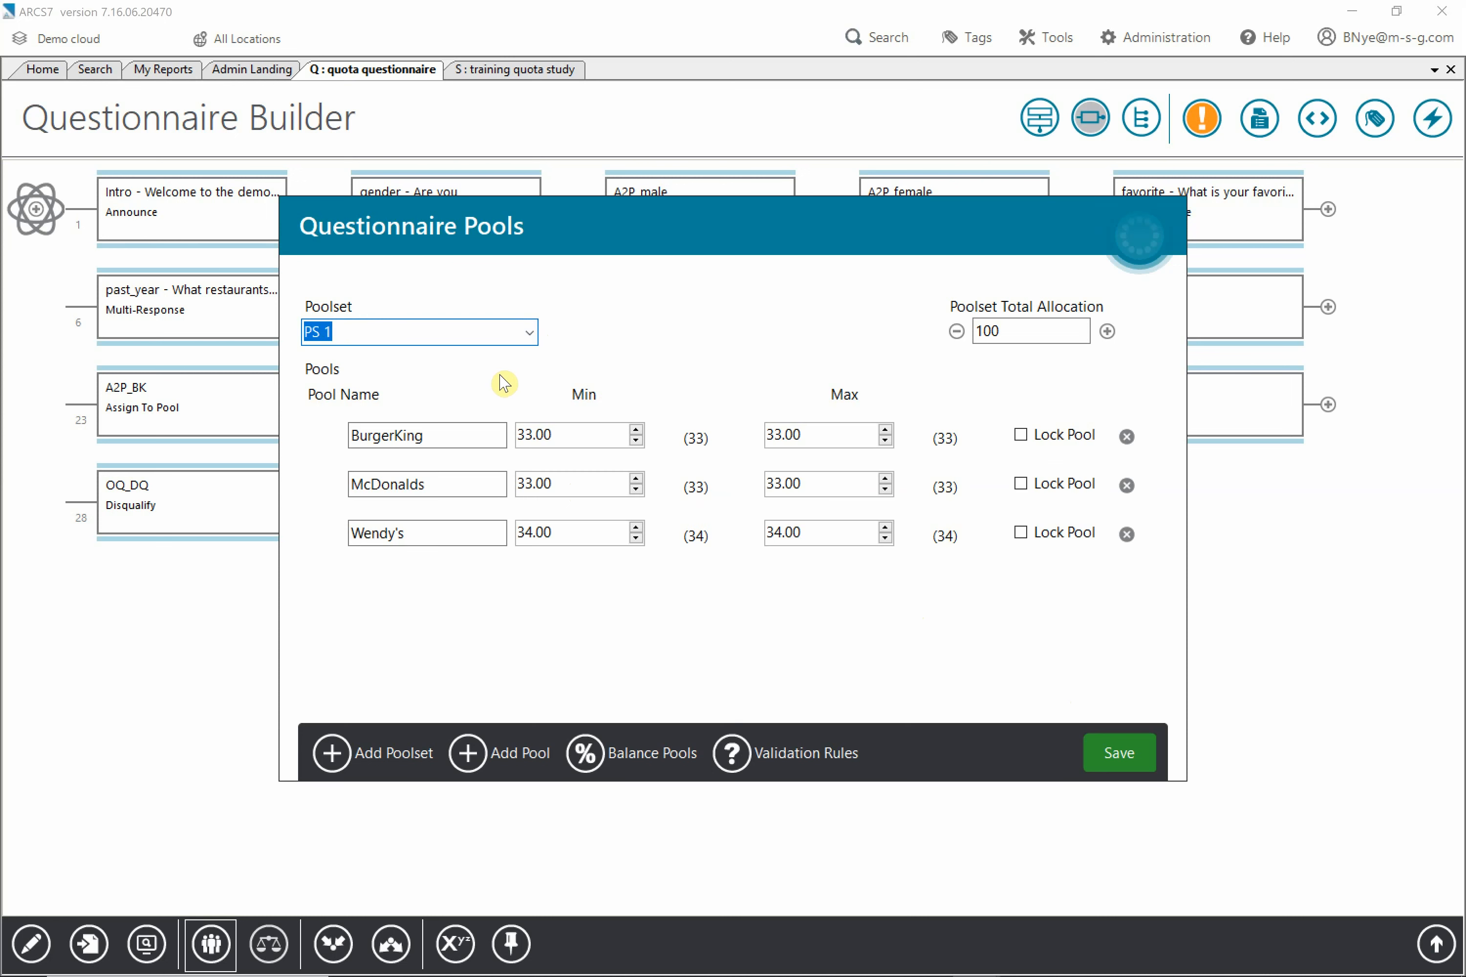
pyautogui.click(395, 337)
pyautogui.press('BackSpace')
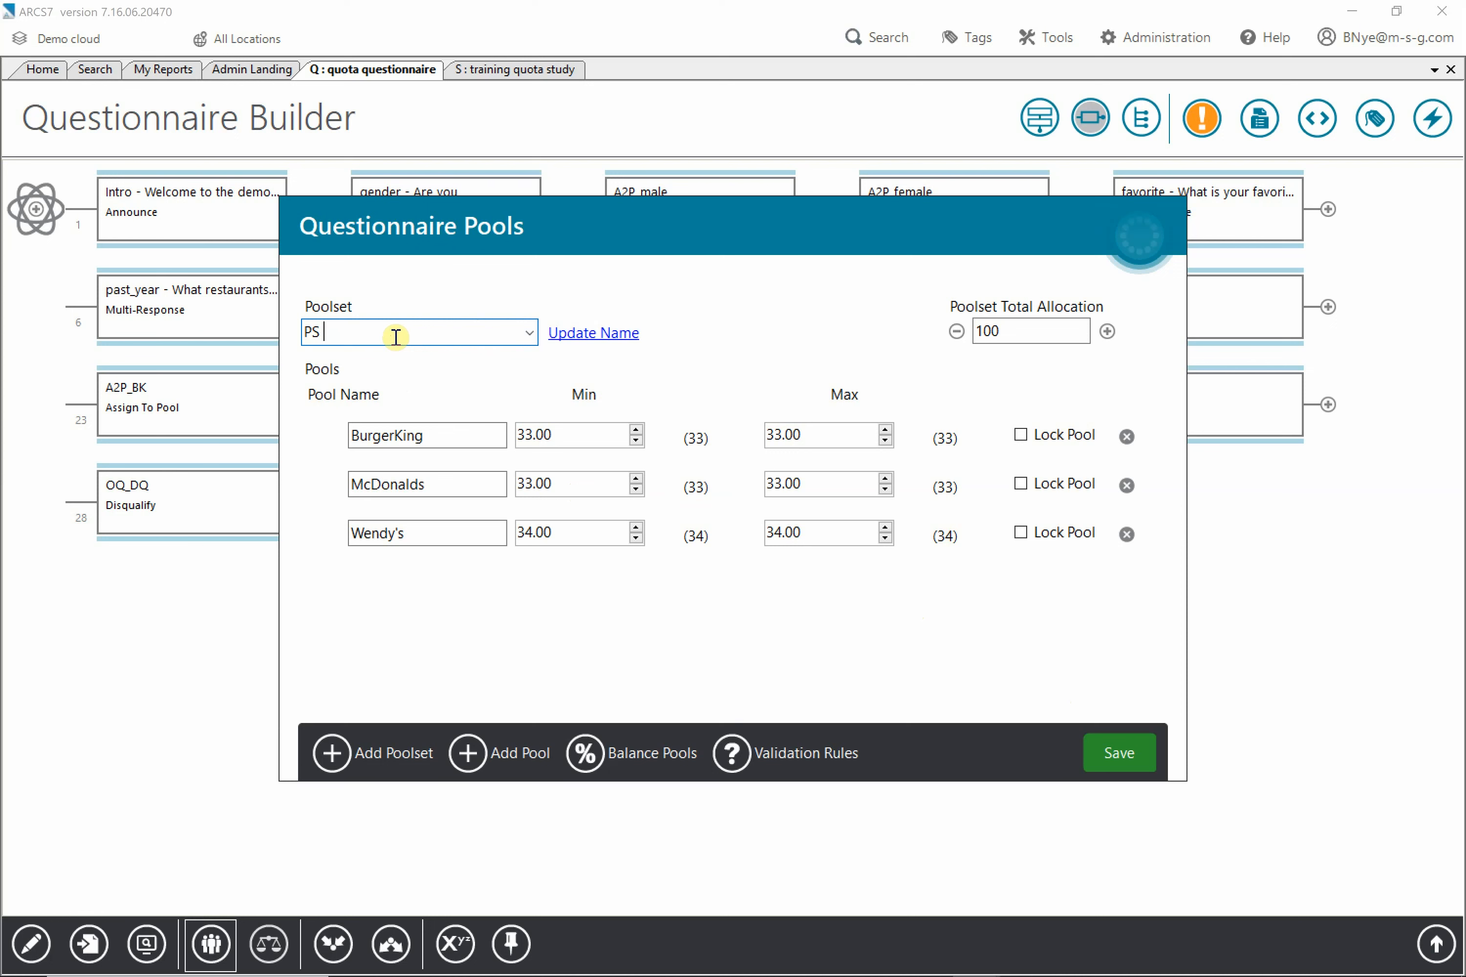
pyautogui.press('BackSpace')
pyautogui.press('BackSpace')
pyautogui.press('BackSpace')
pyautogui.write('Hamburger')
pyautogui.click(605, 339)
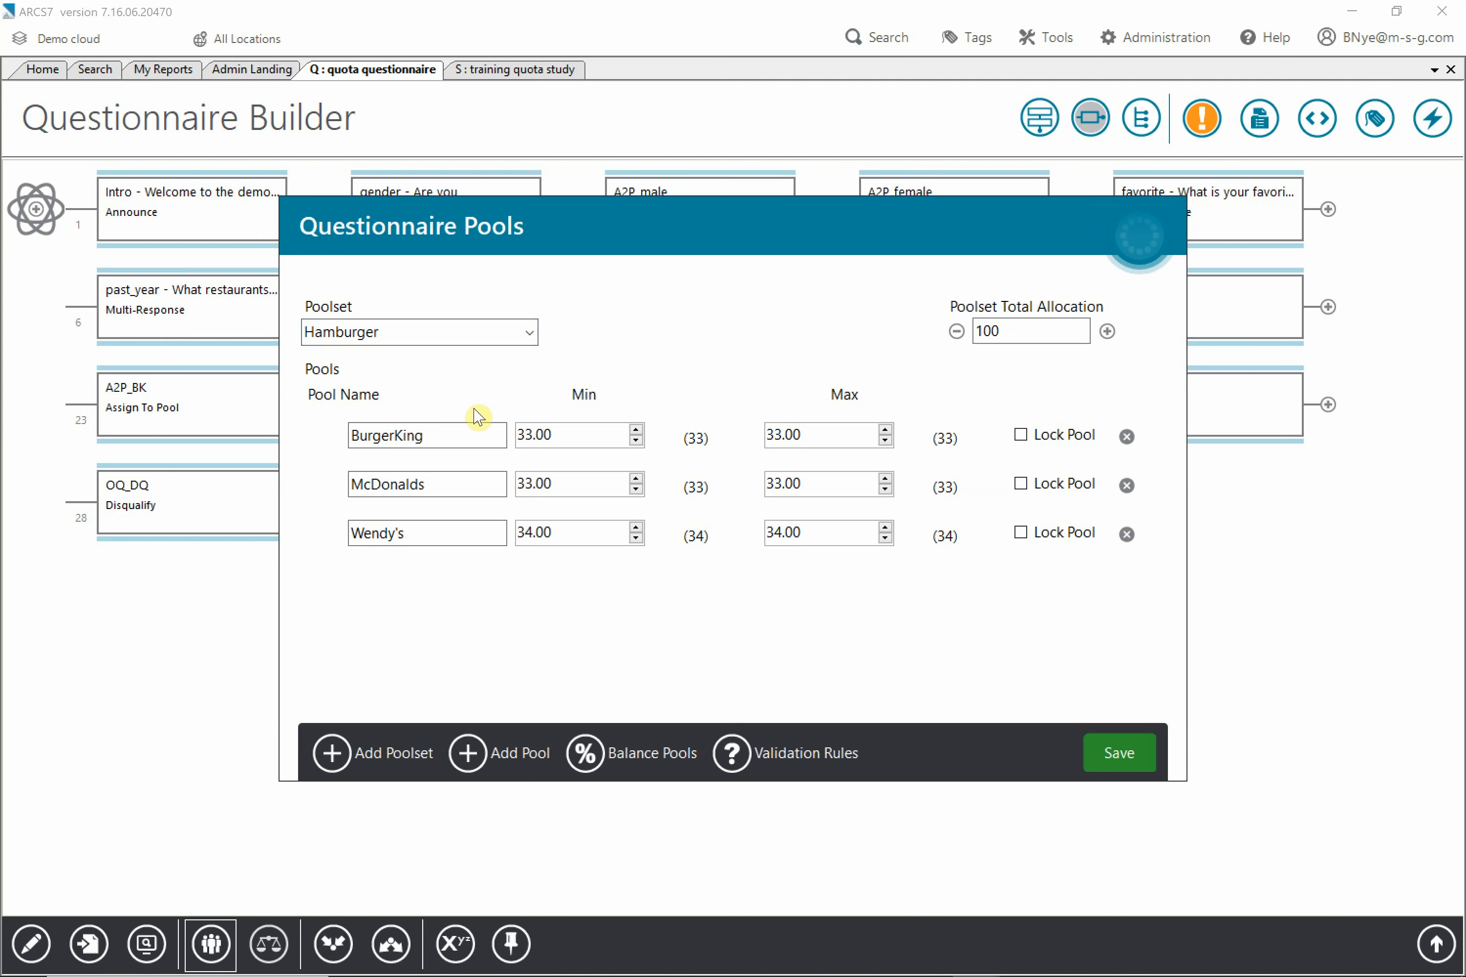
pyautogui.click(404, 435)
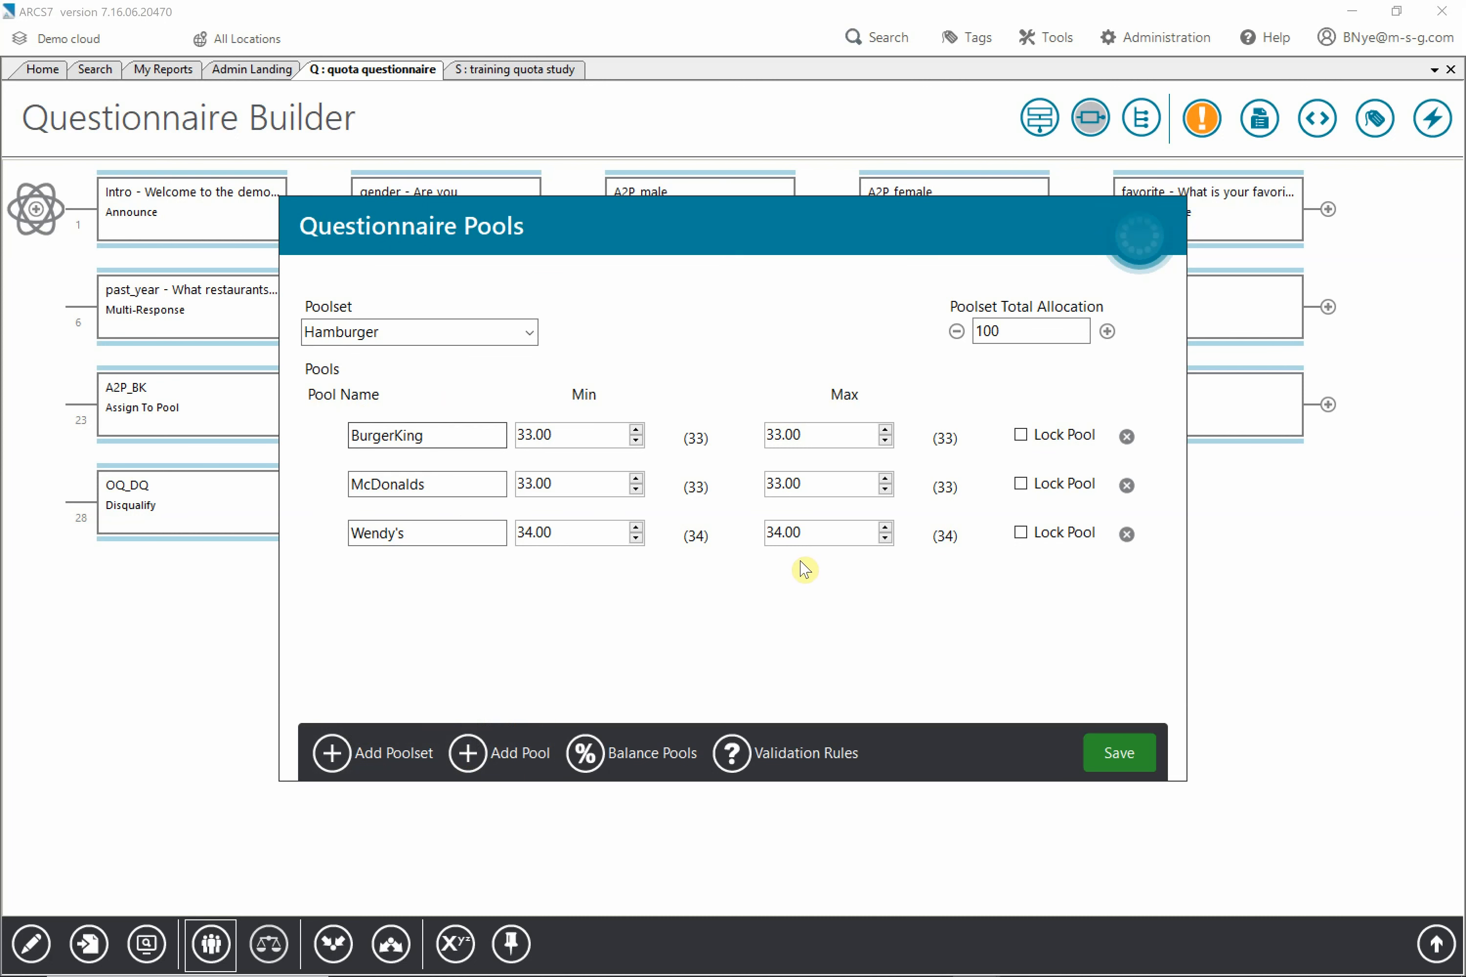
pyautogui.click(1108, 752)
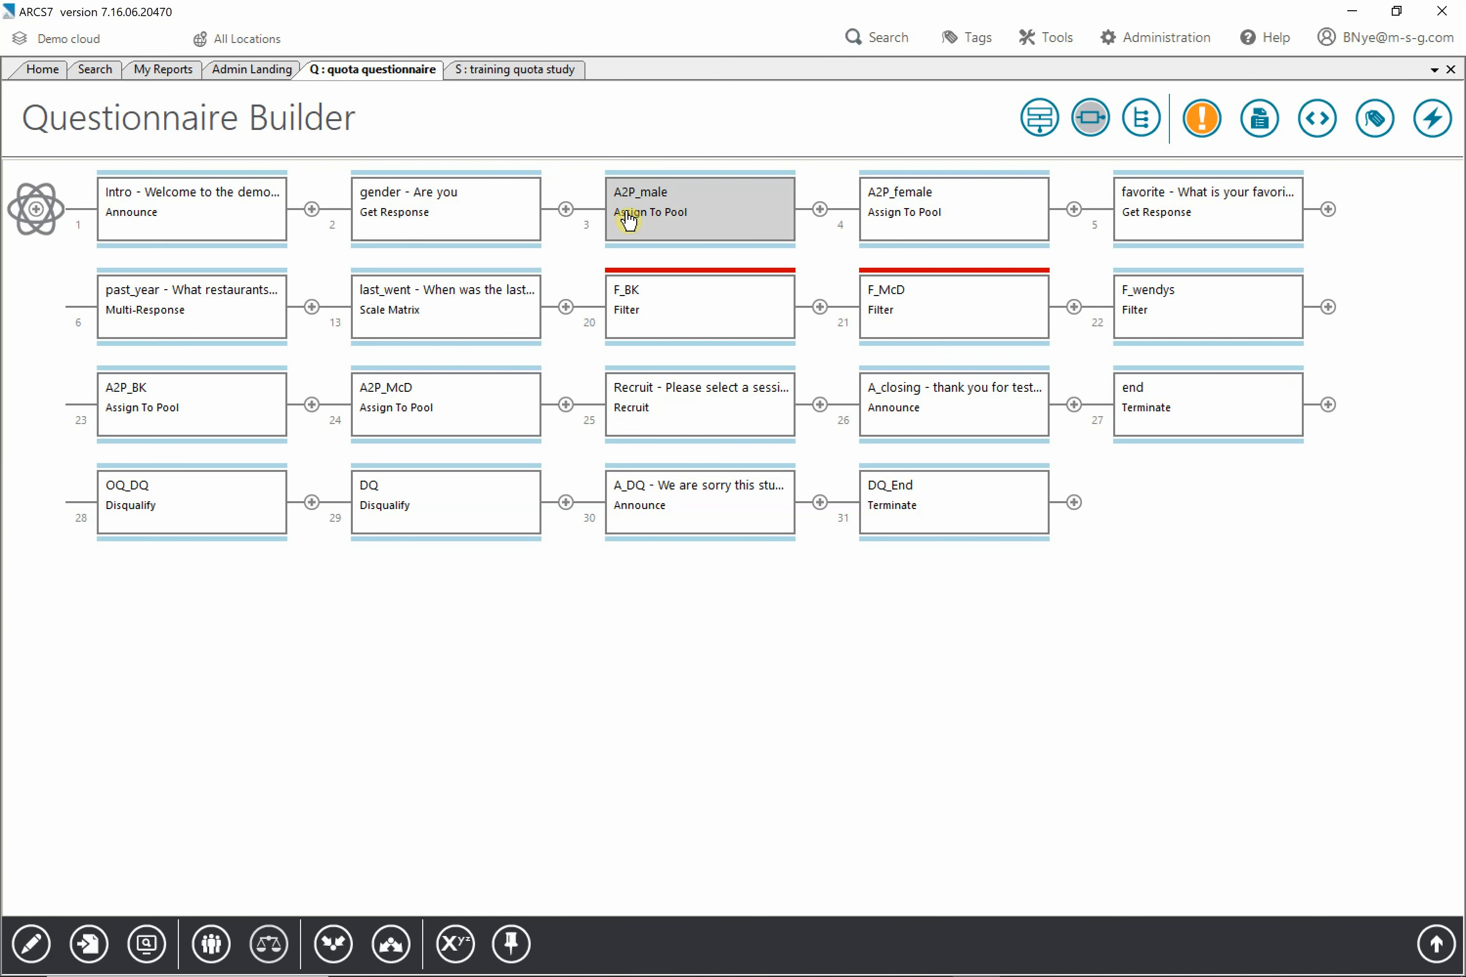
# - Examine the pool set and quota pool choices of a new Assign To Pool command placed after the gender question, without keeping it
pyautogui.click(565, 210)
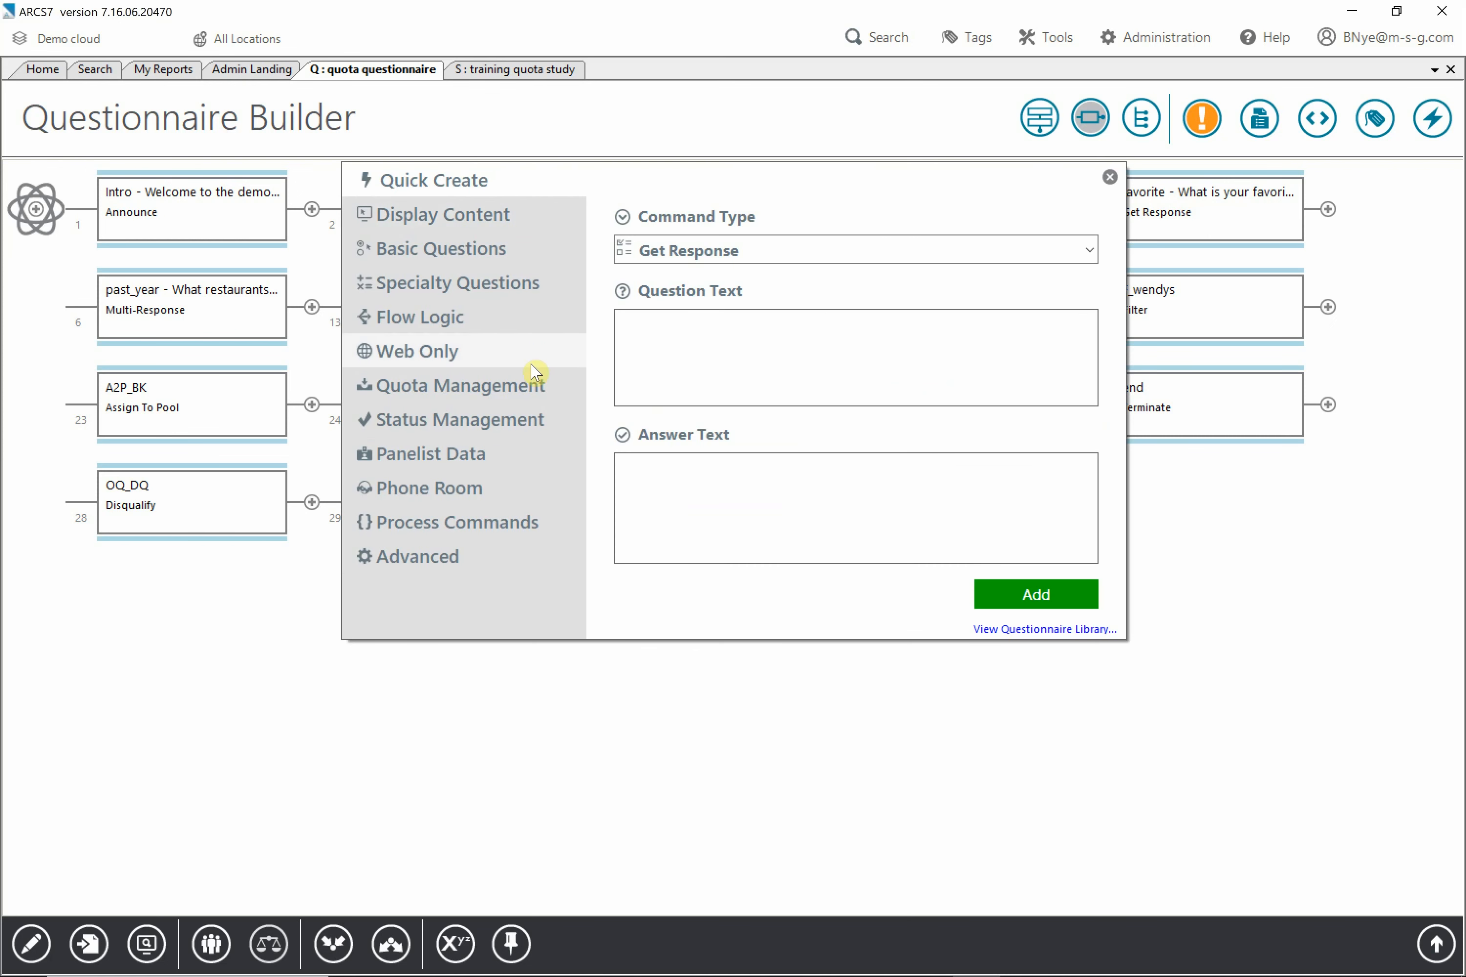
pyautogui.click(521, 398)
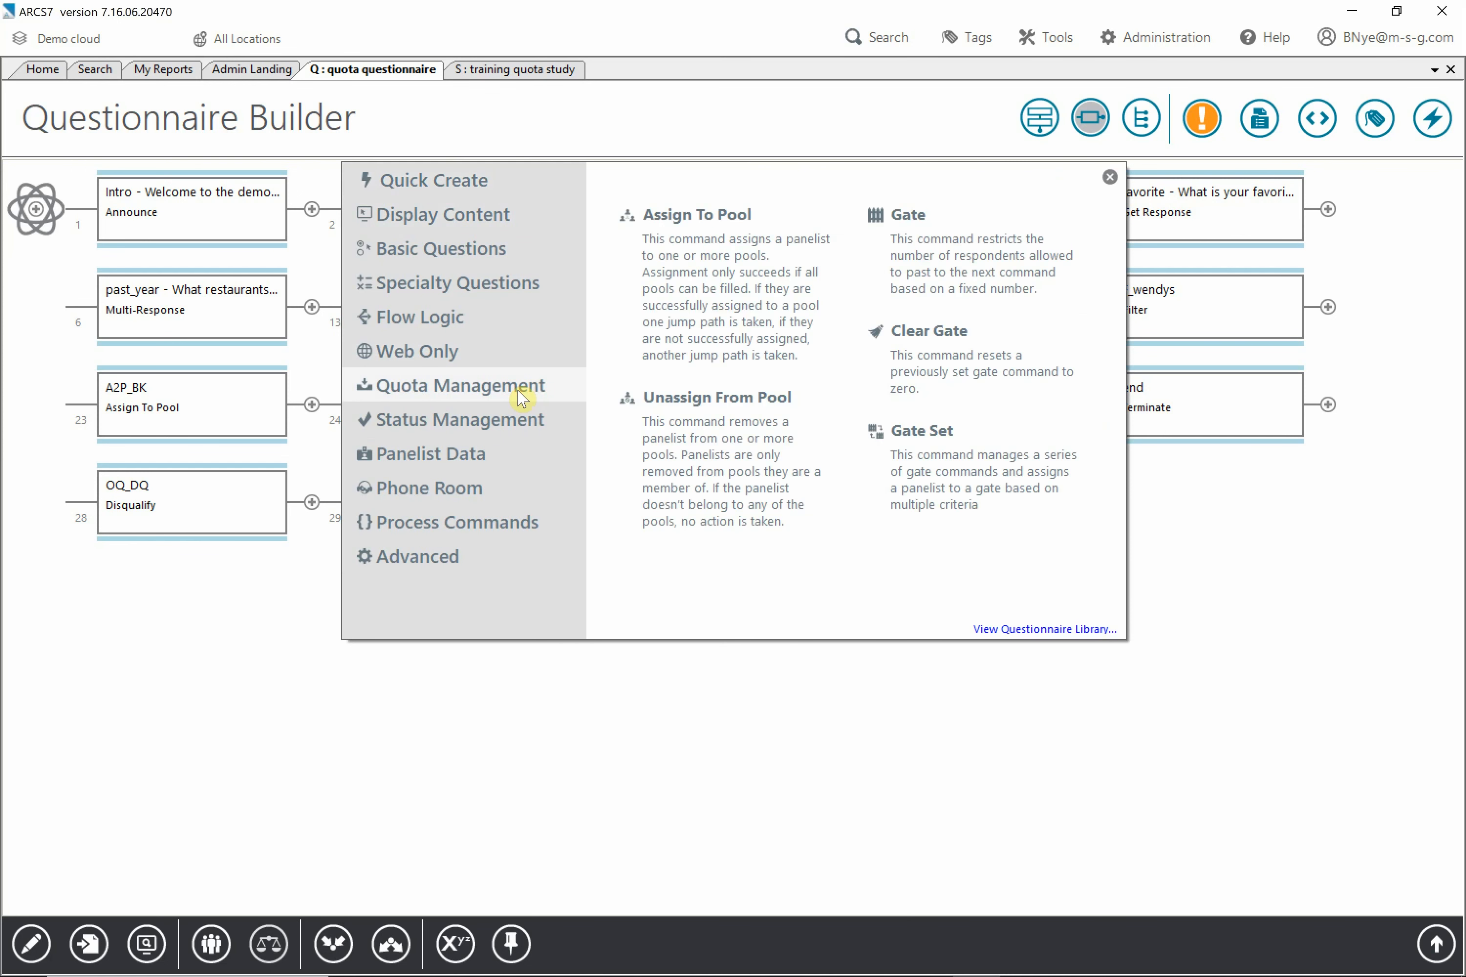
pyautogui.click(695, 270)
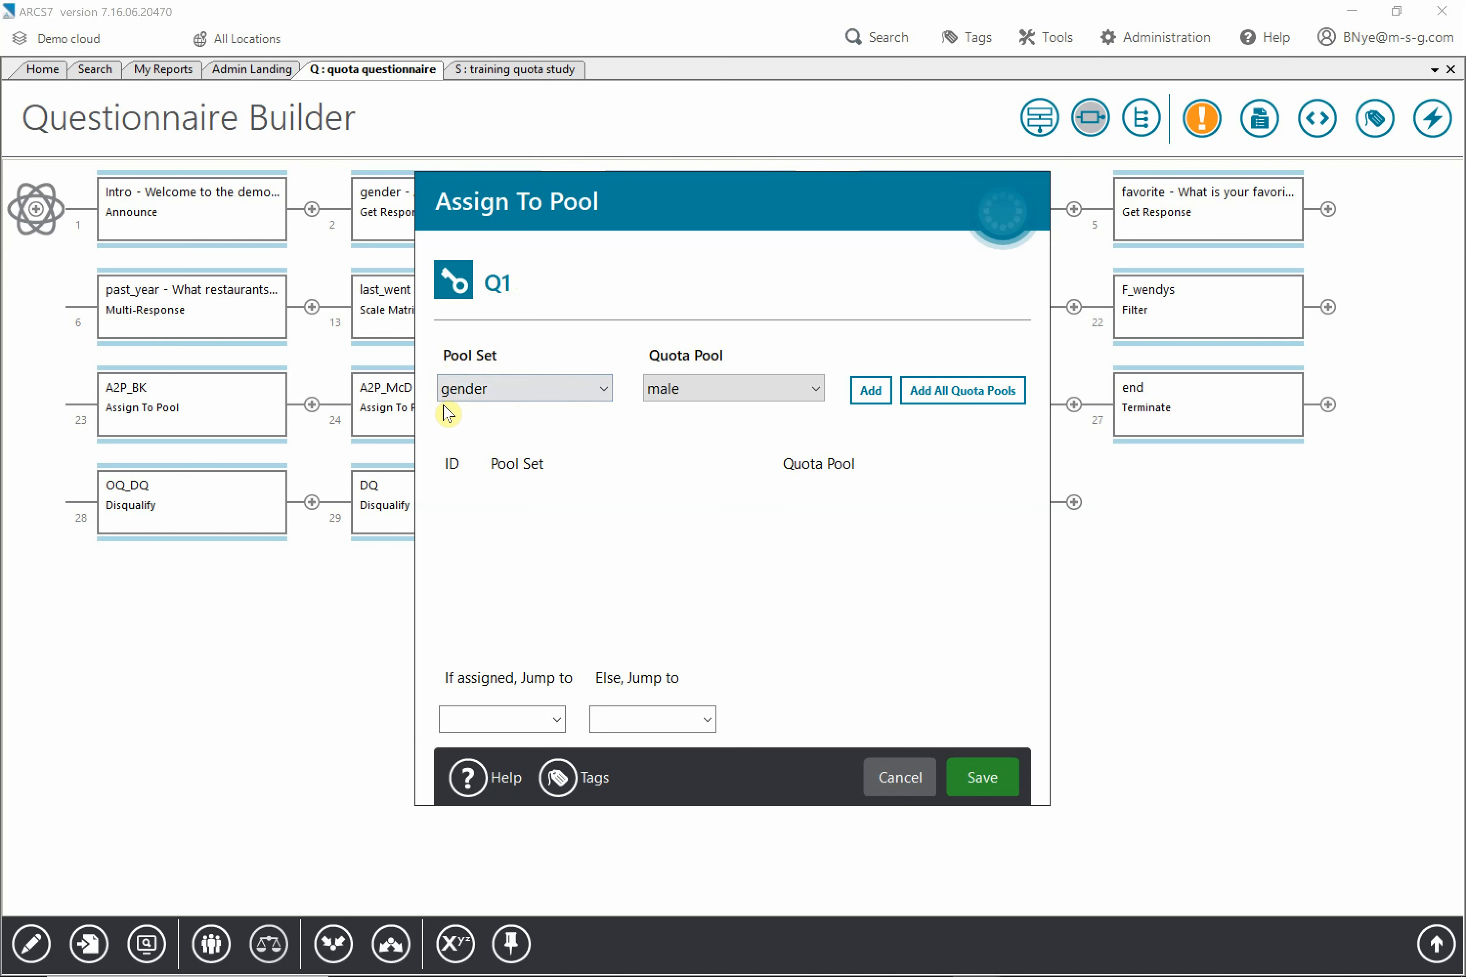
pyautogui.click(605, 394)
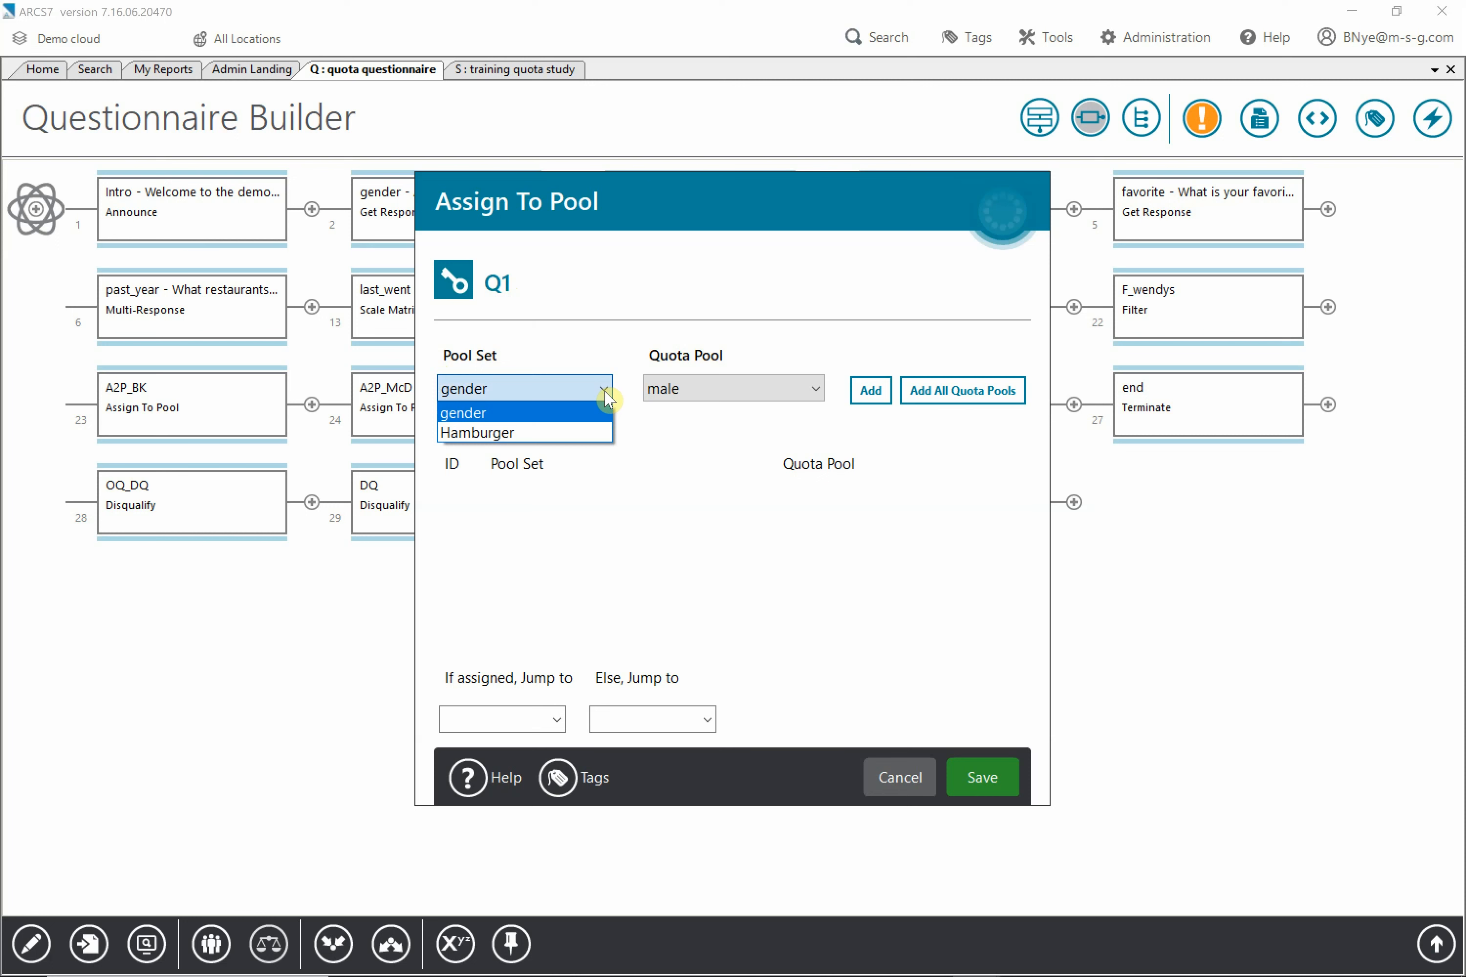
pyautogui.click(546, 389)
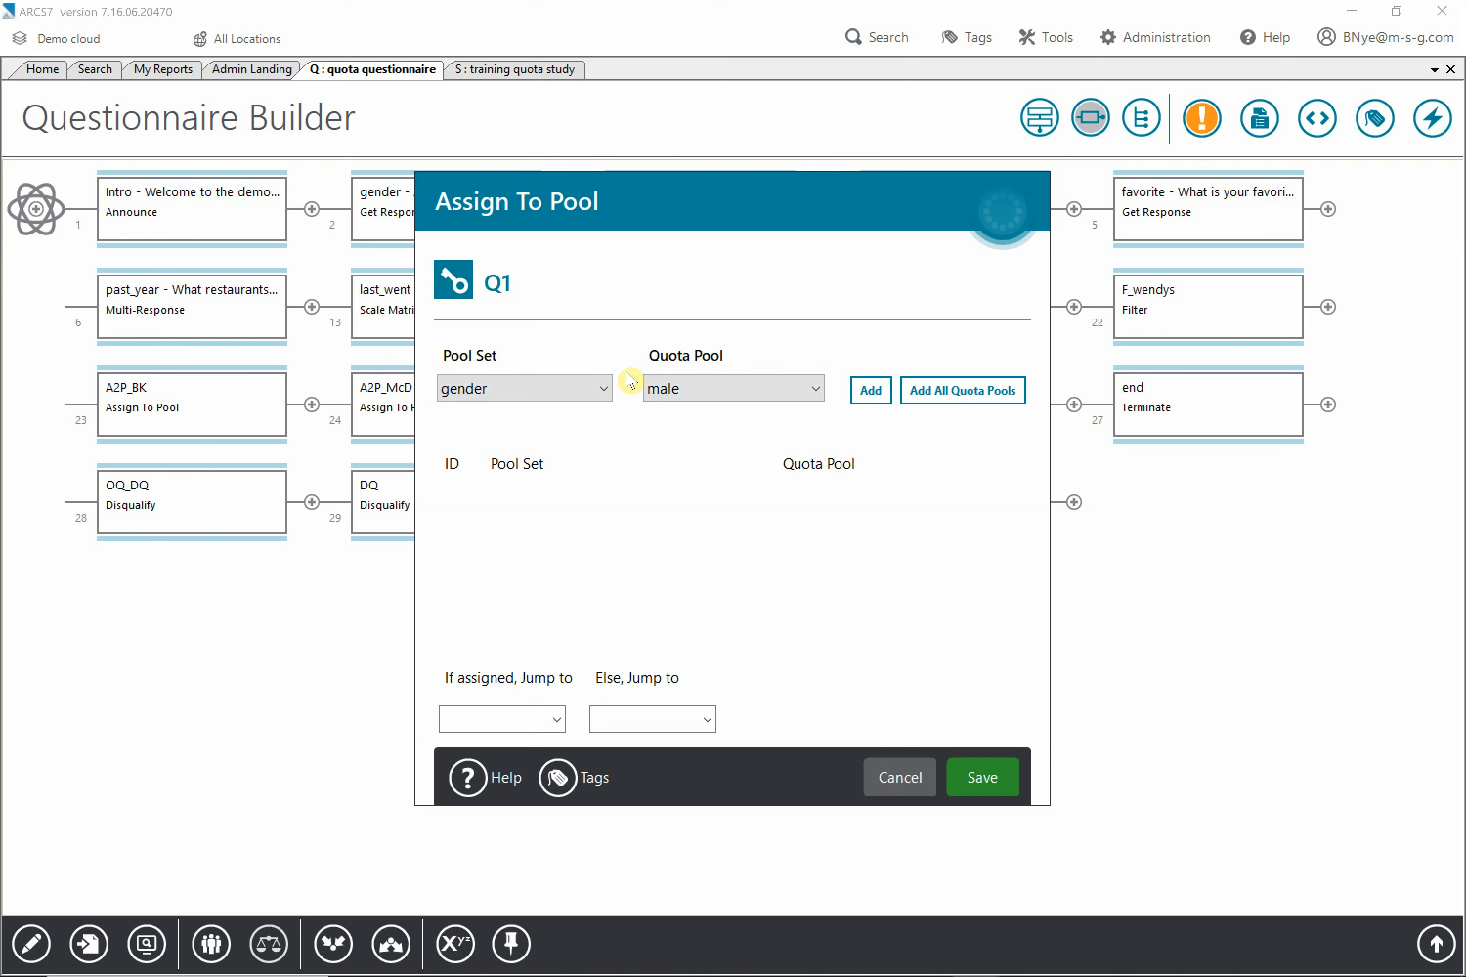
pyautogui.click(817, 395)
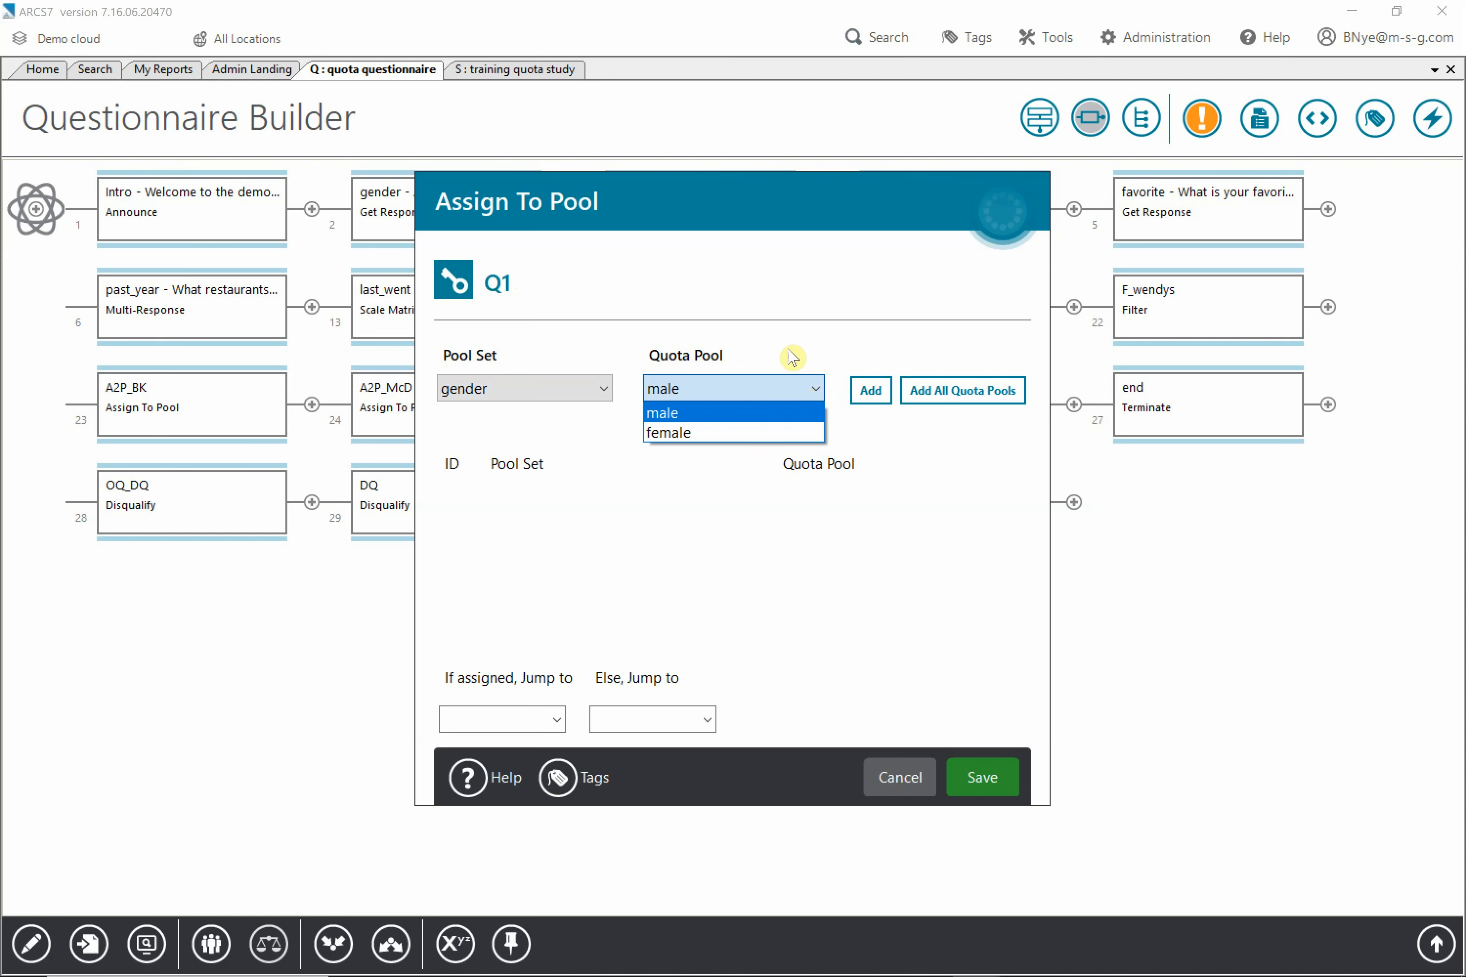
pyautogui.click(805, 317)
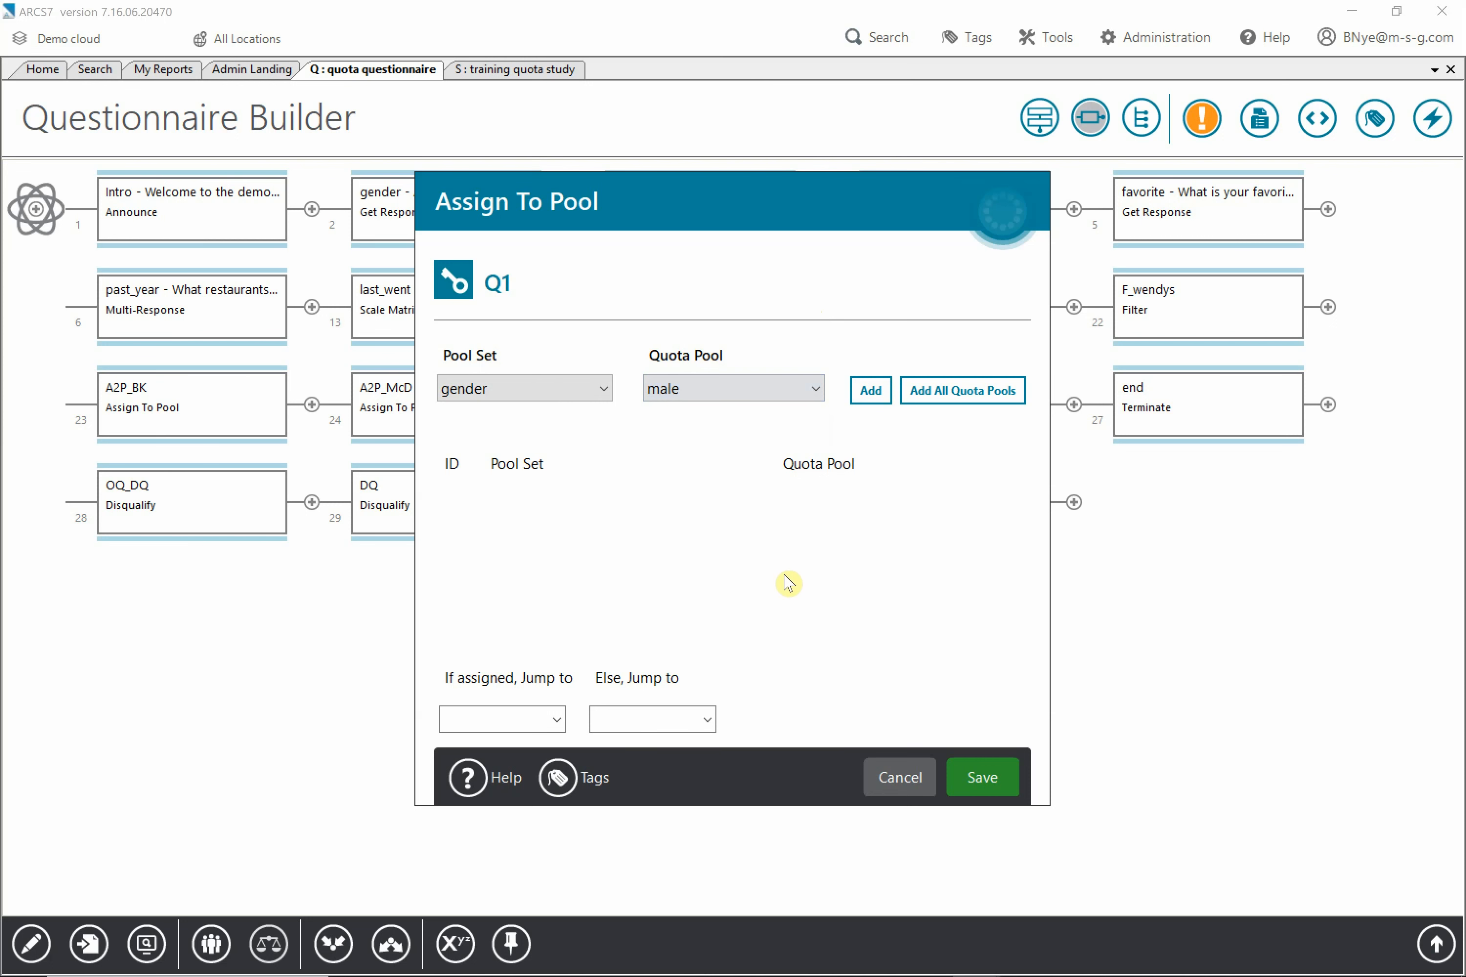
pyautogui.click(965, 771)
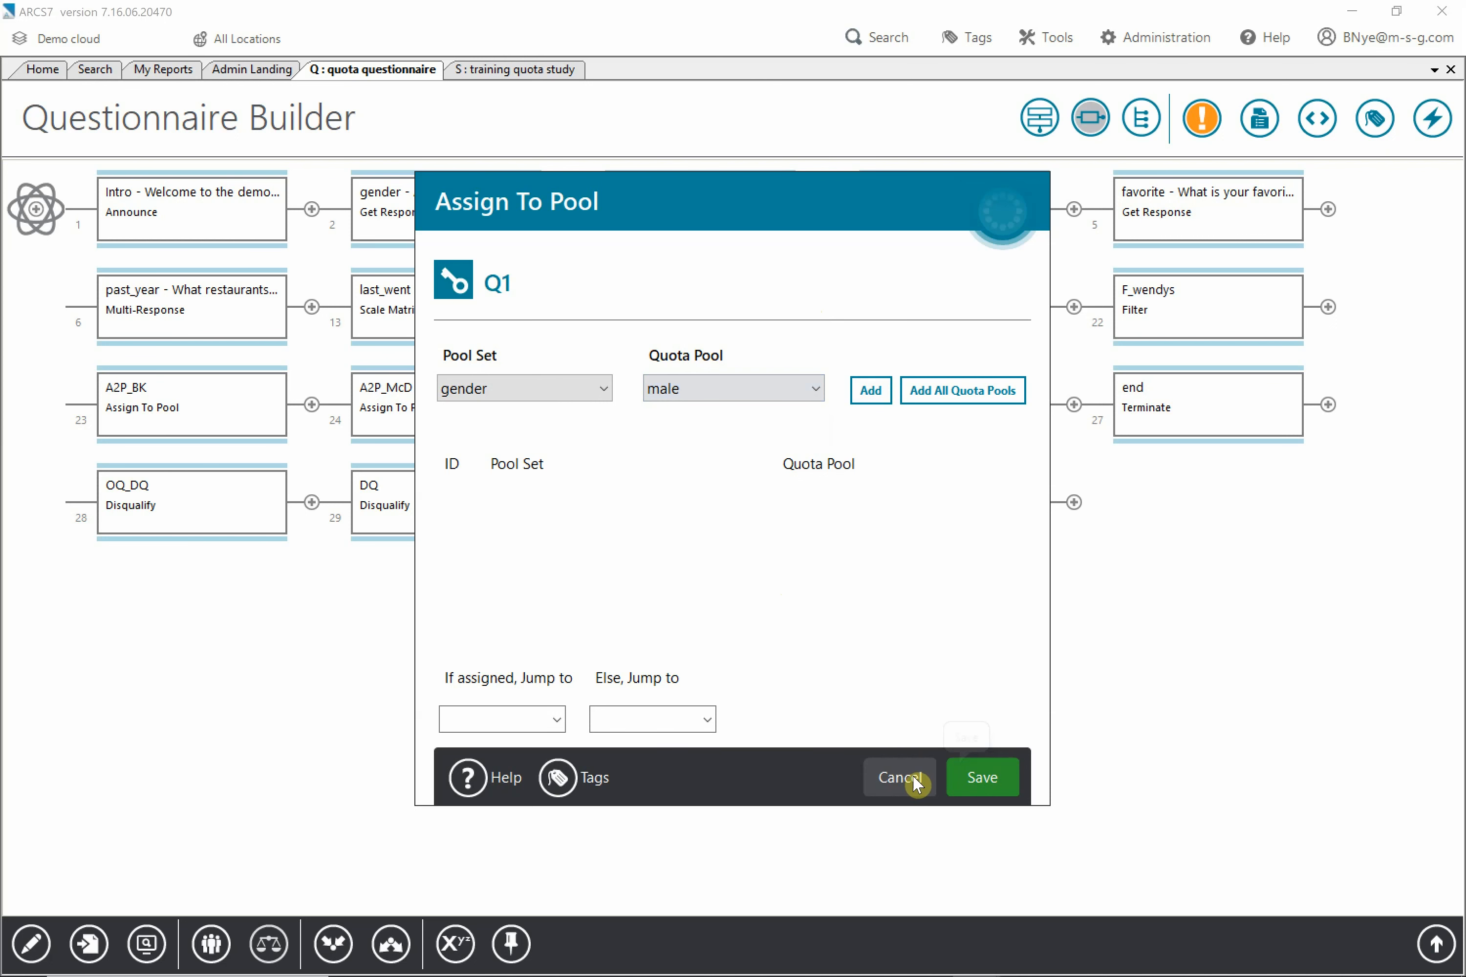
pyautogui.click(900, 777)
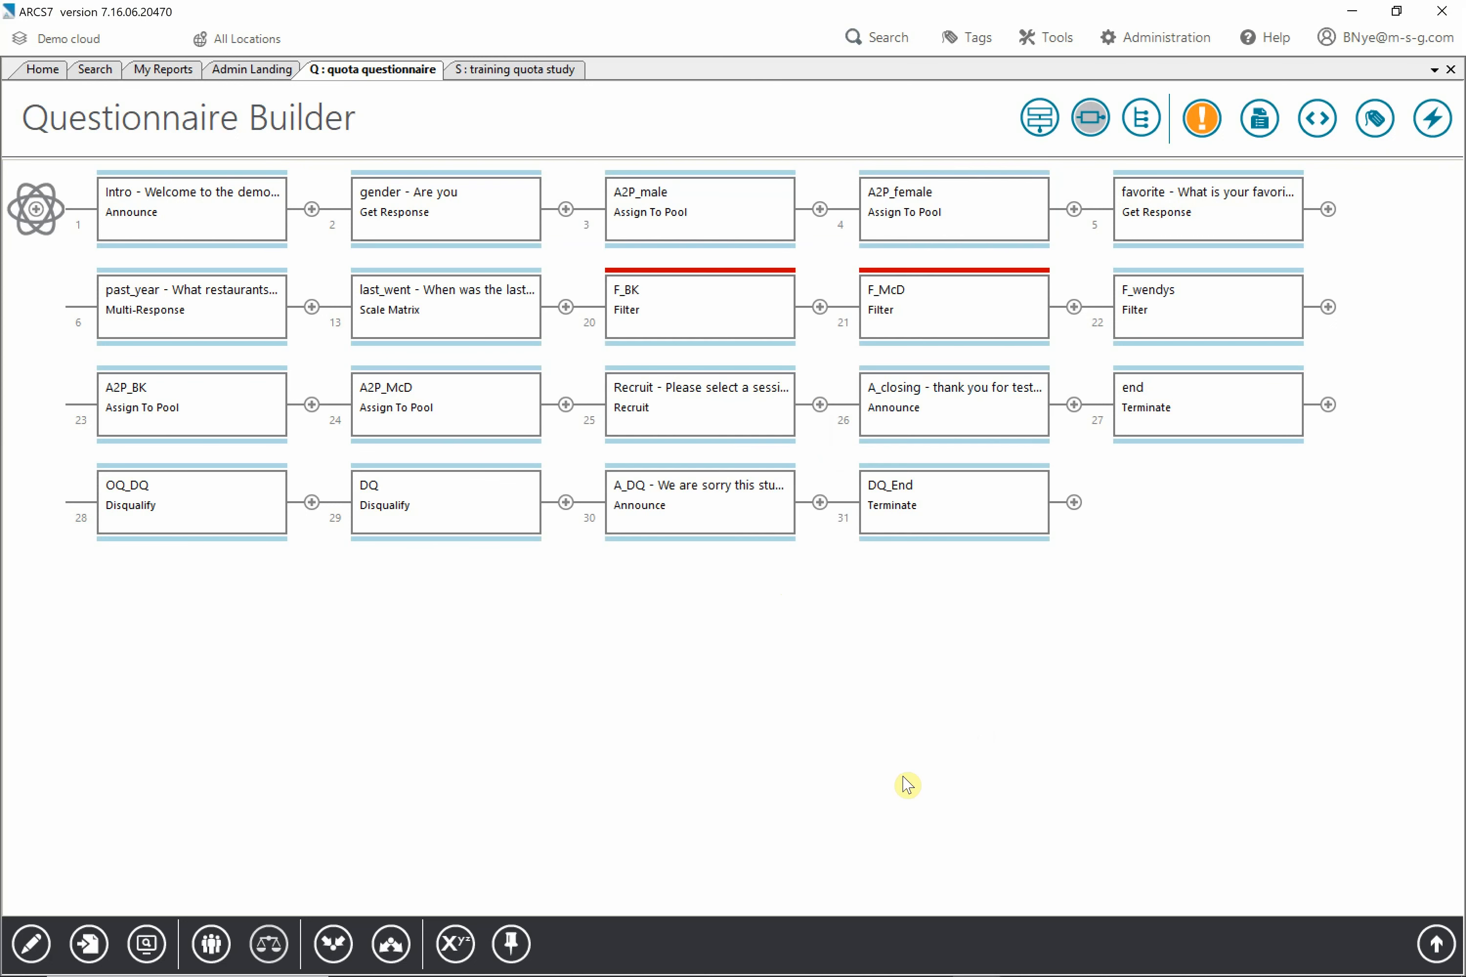
# - Set the else jump of A2P_male to OQ_DQ, save it, and check the A2P_female command's settings
pyautogui.click(670, 215)
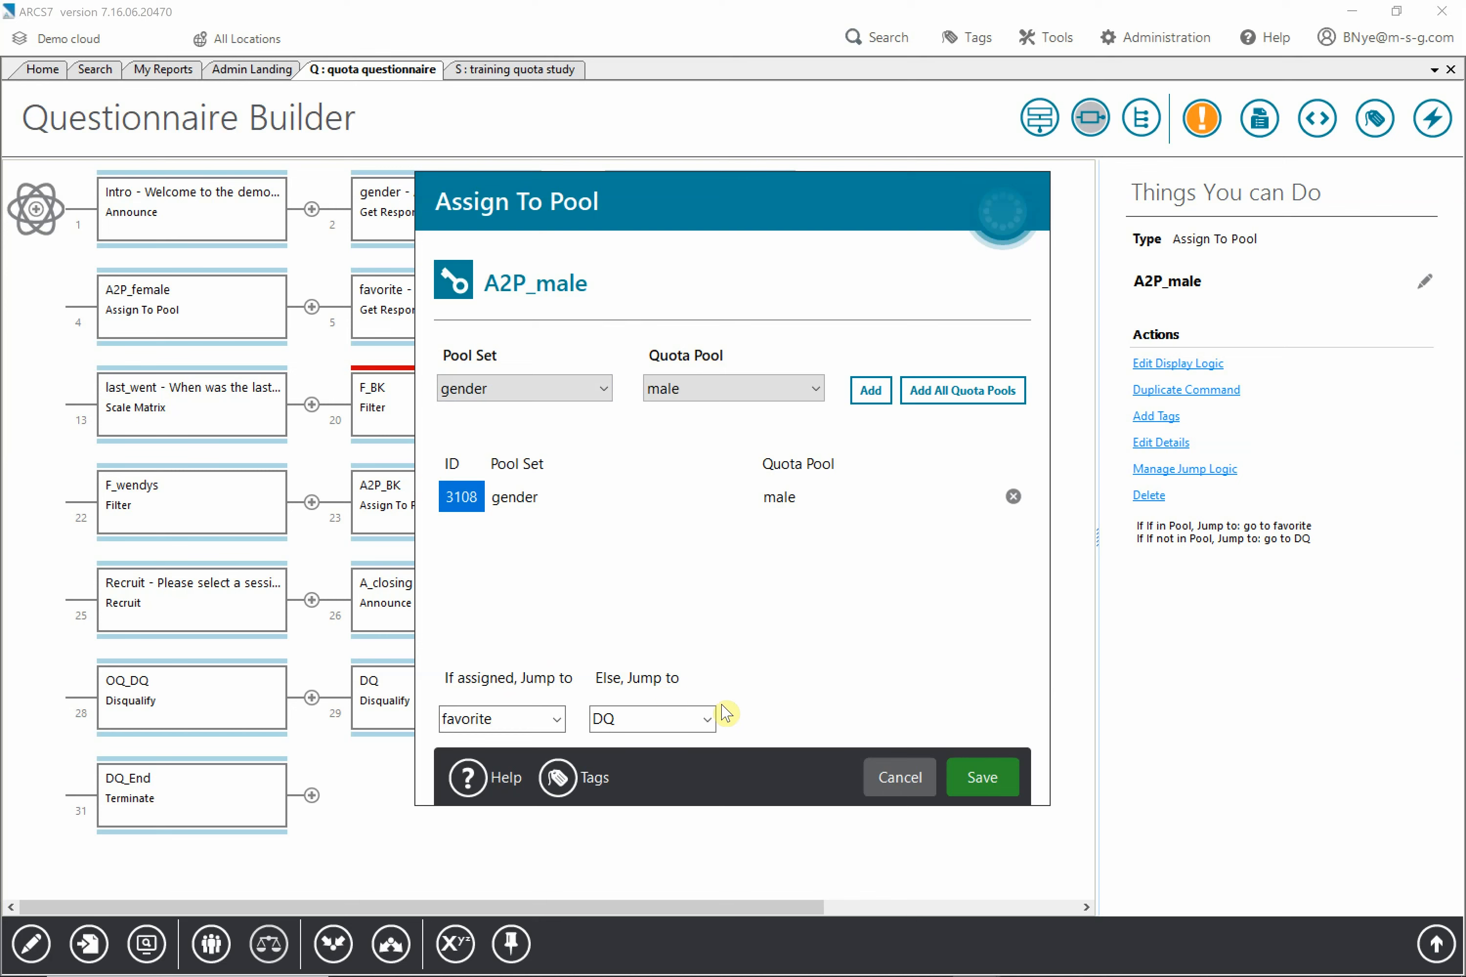
pyautogui.click(707, 719)
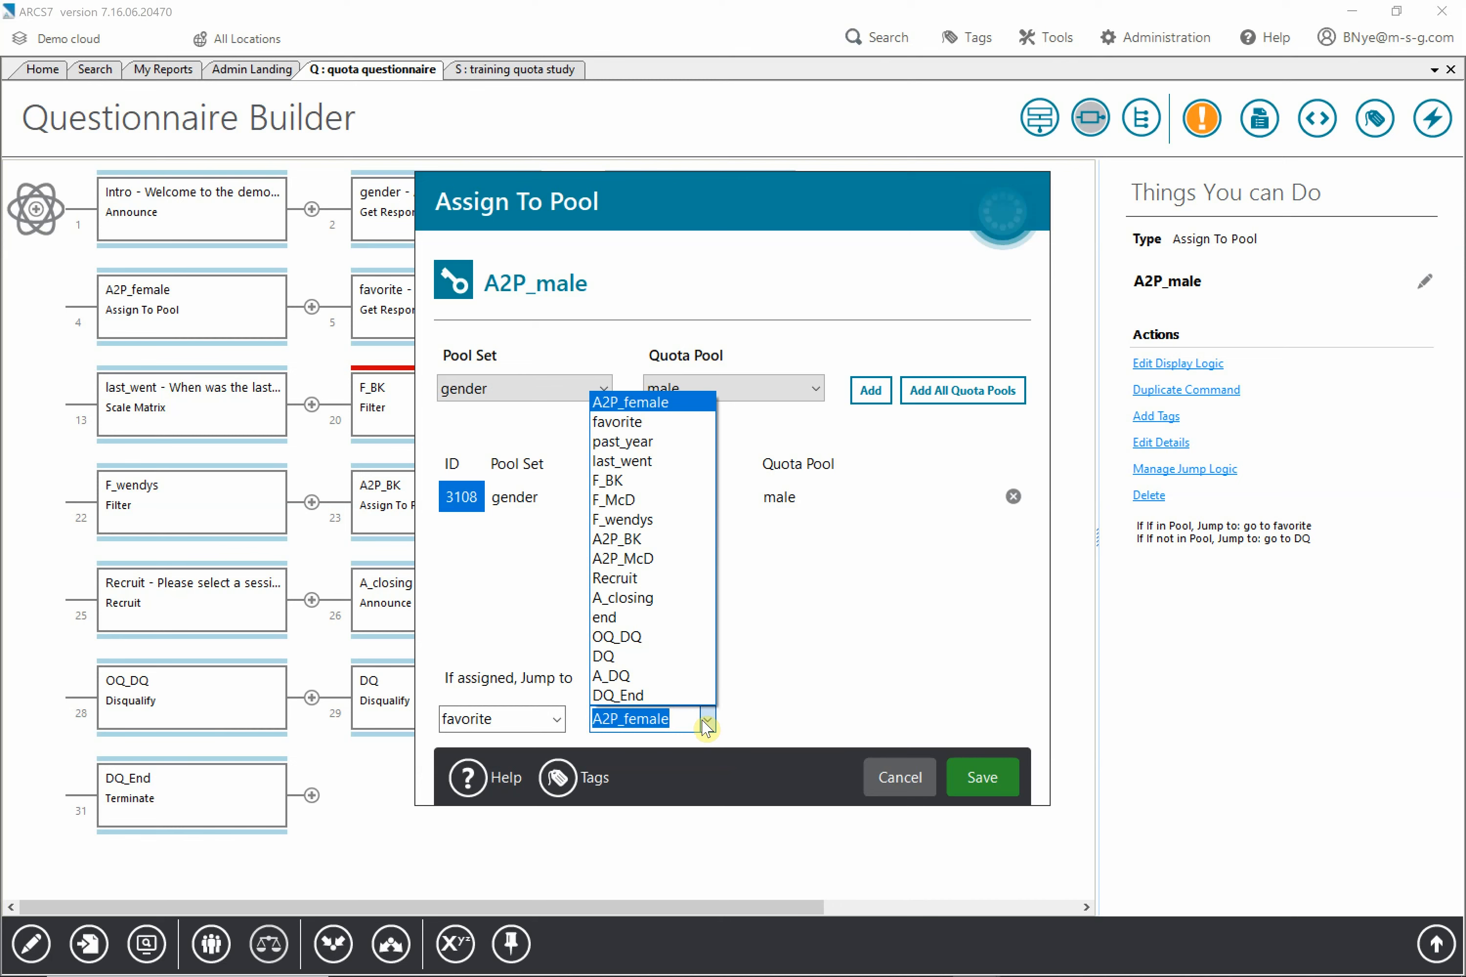
pyautogui.click(655, 638)
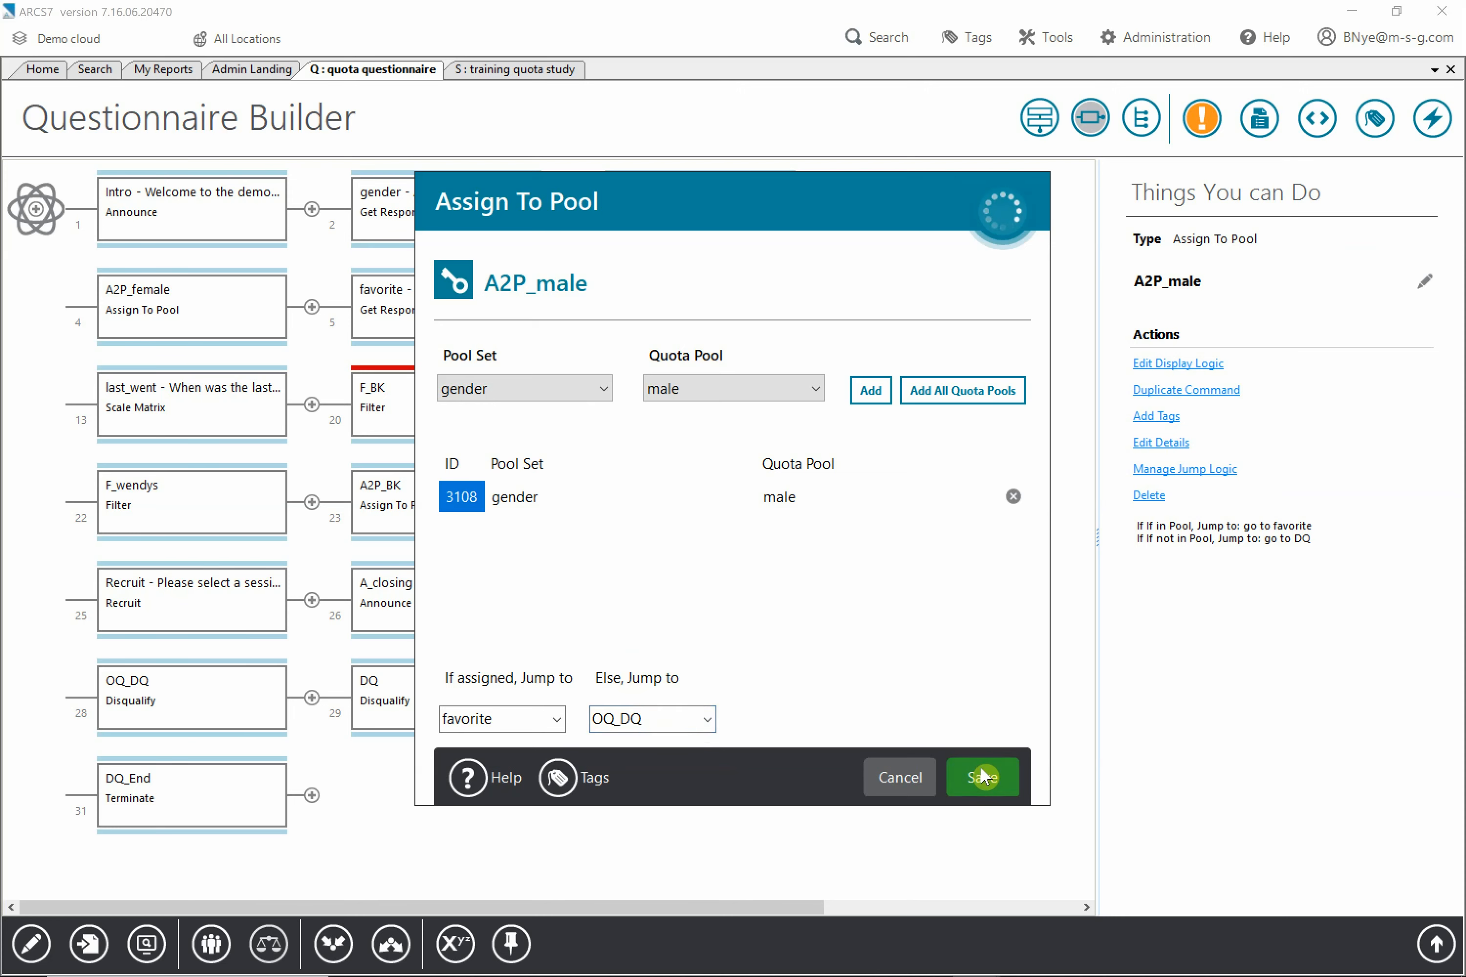
pyautogui.doubleClick(161, 309)
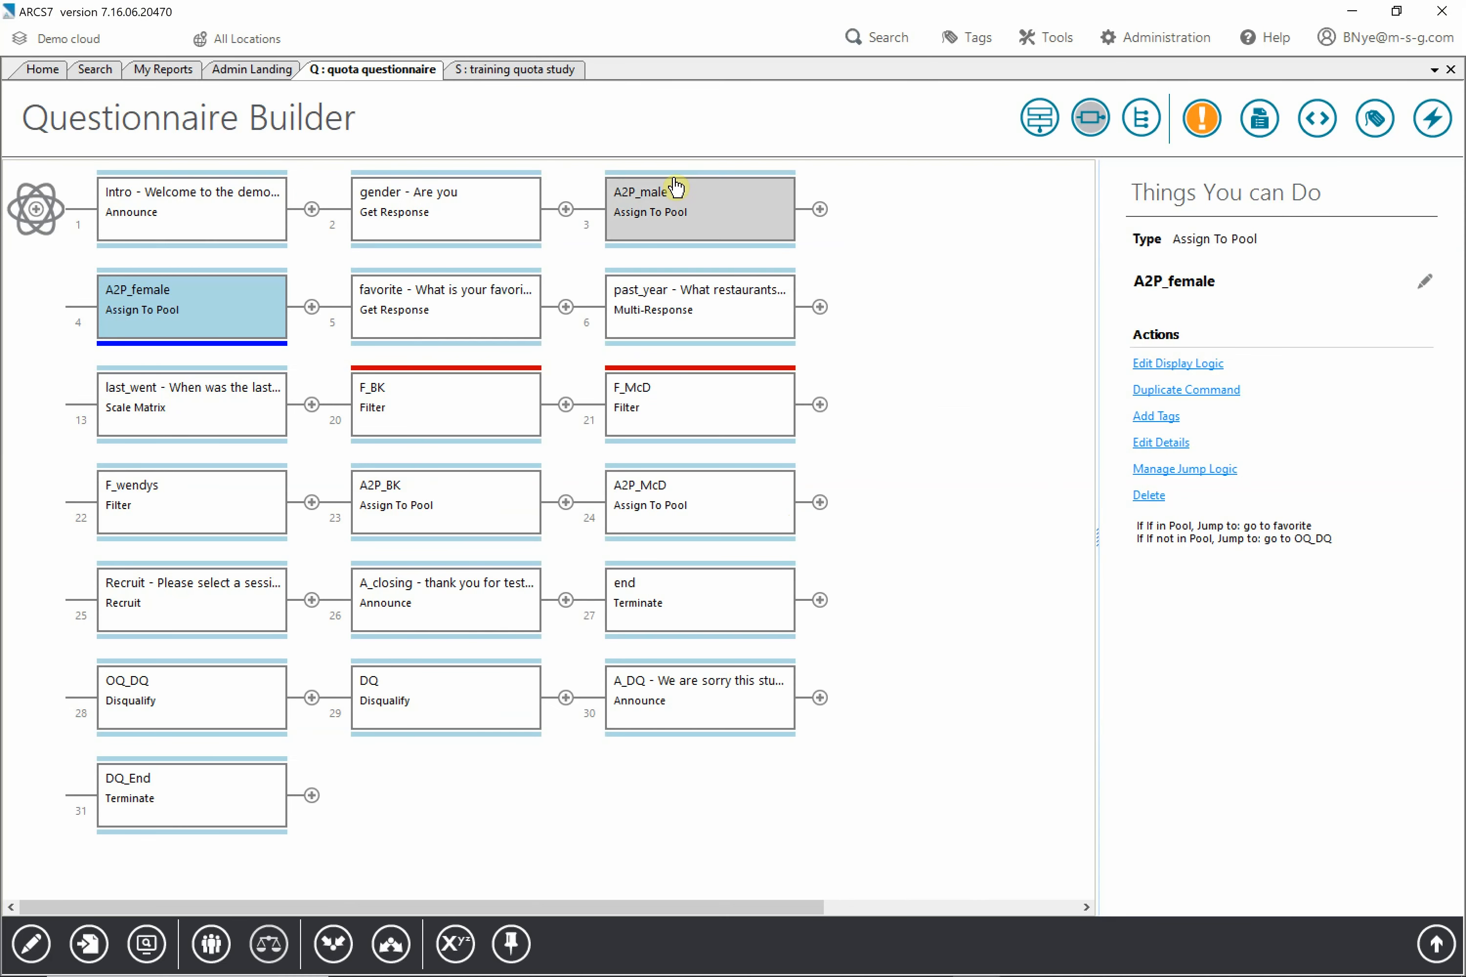
# - Review the gender question's response choices and the jump action assigned to each answer
pyautogui.click(477, 218)
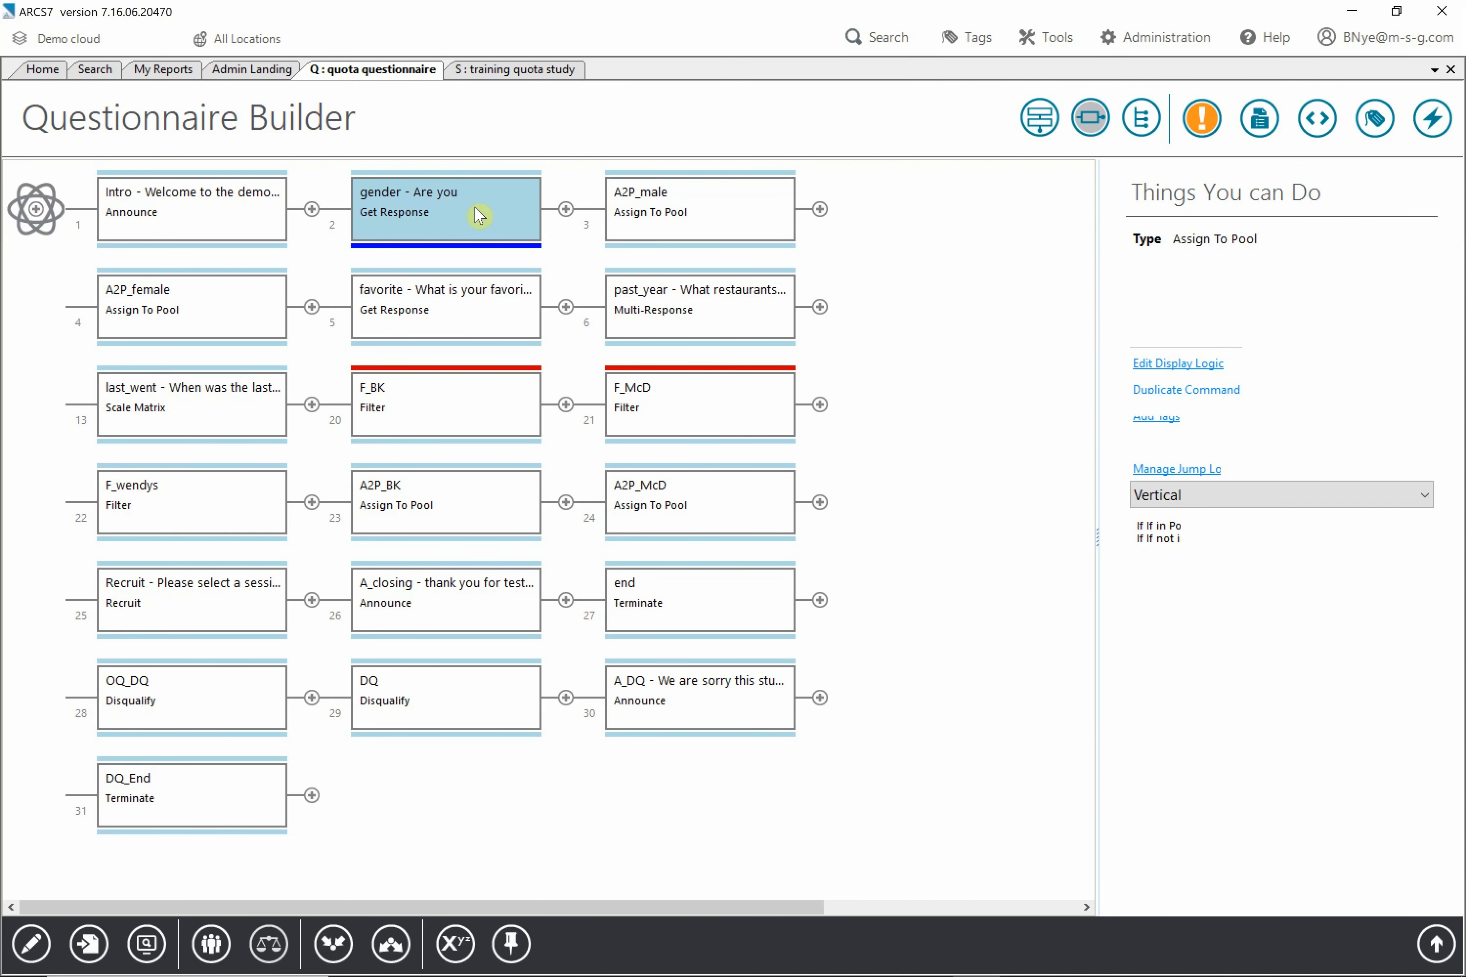
pyautogui.doubleClick(477, 216)
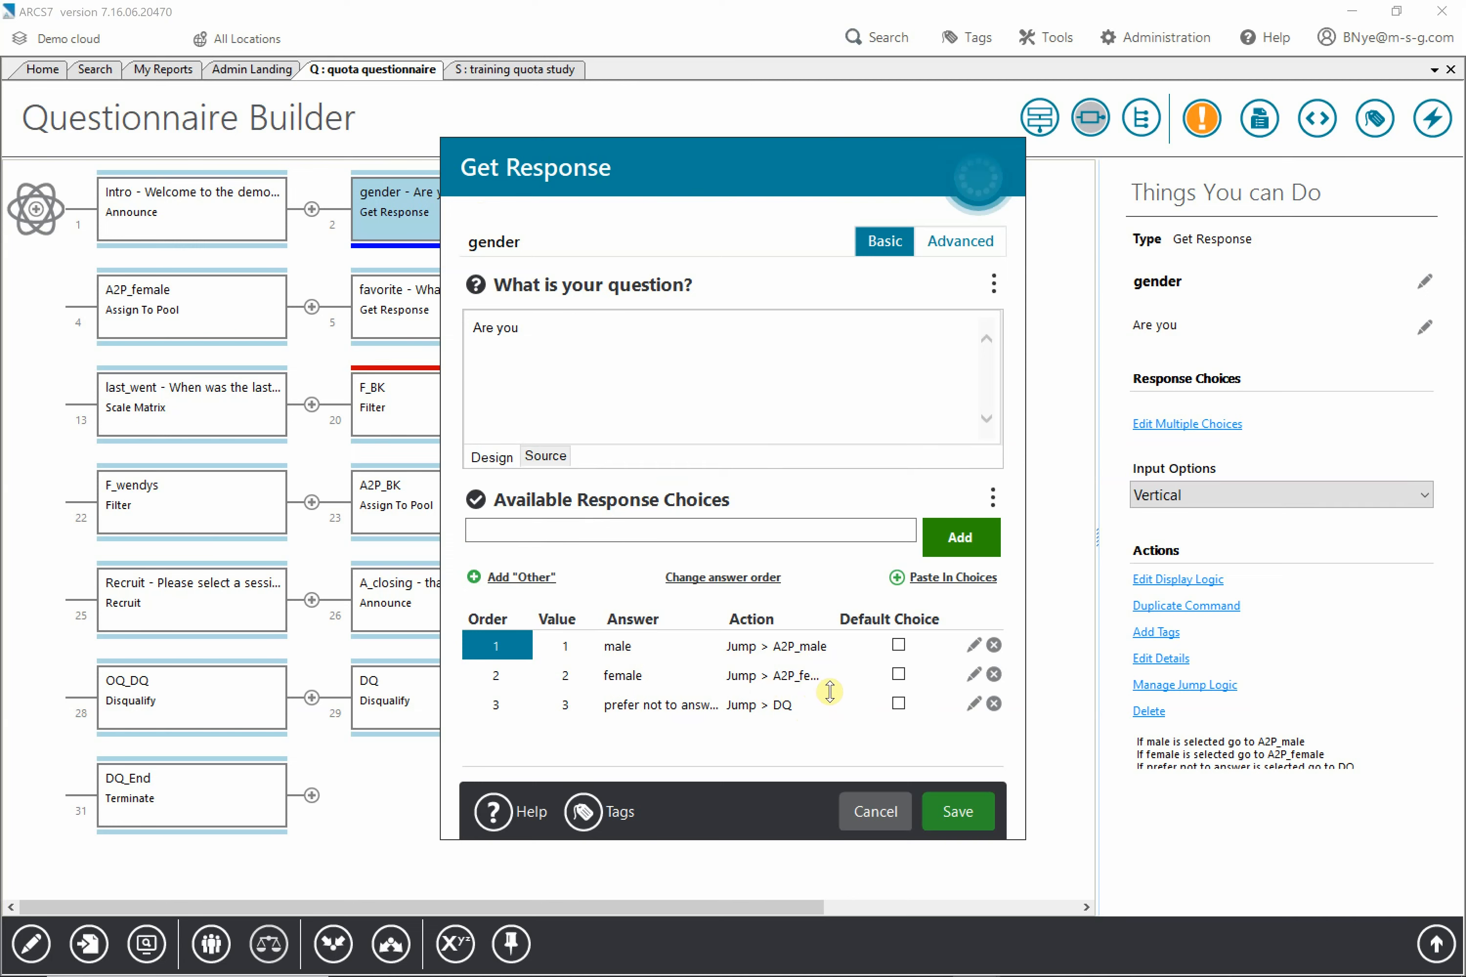
pyautogui.click(956, 812)
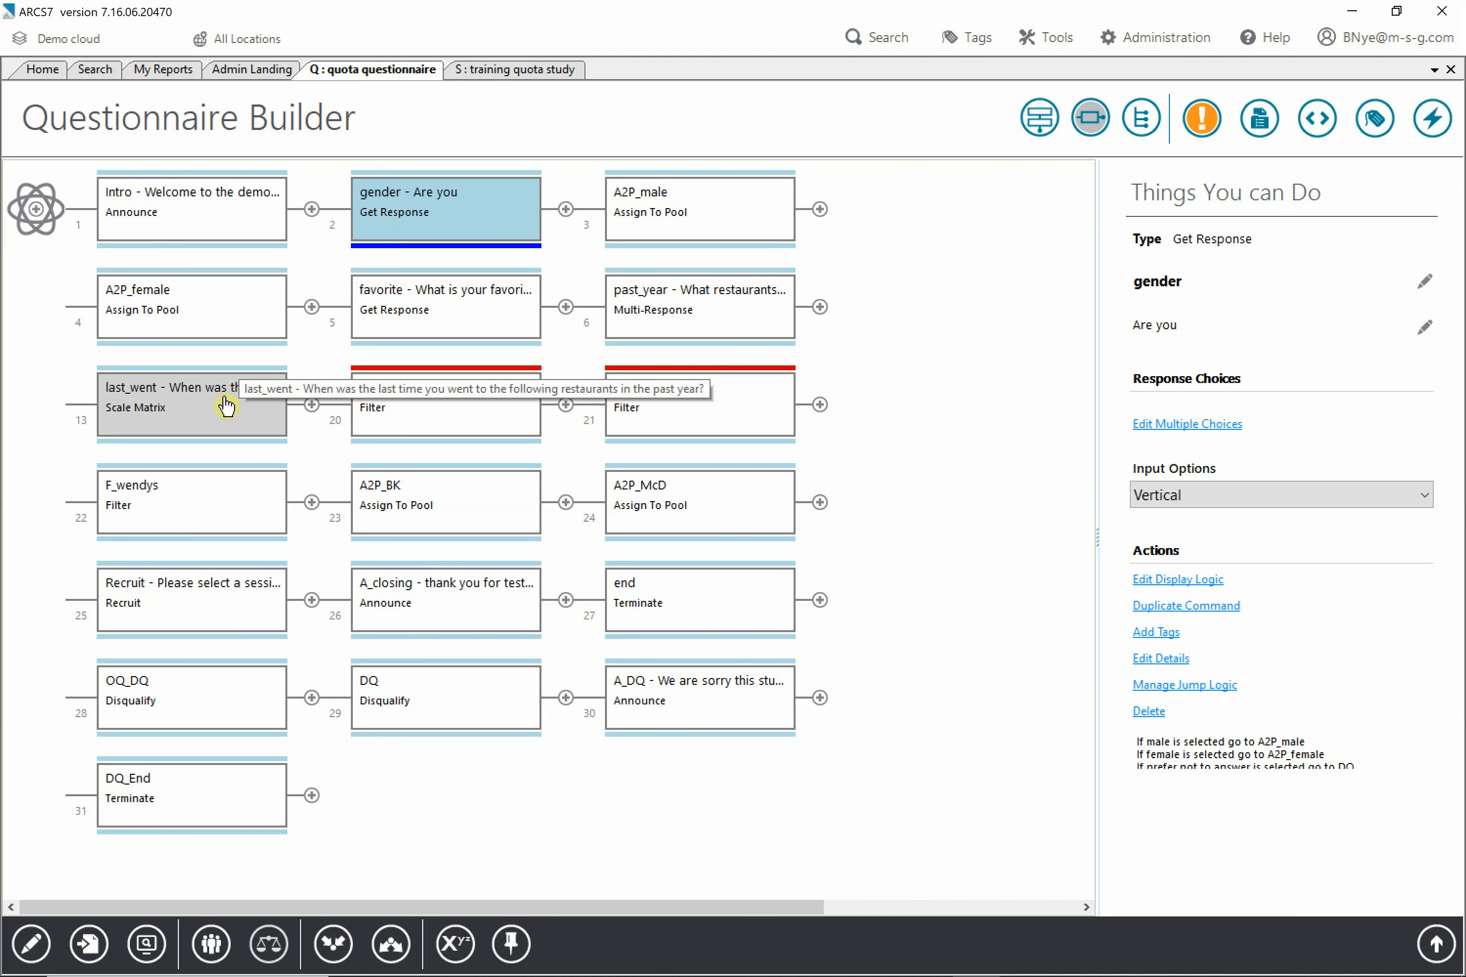
# - Set the F_BK filter to jump to A2P_BK when it succeeds, and save it
pyautogui.doubleClick(434, 412)
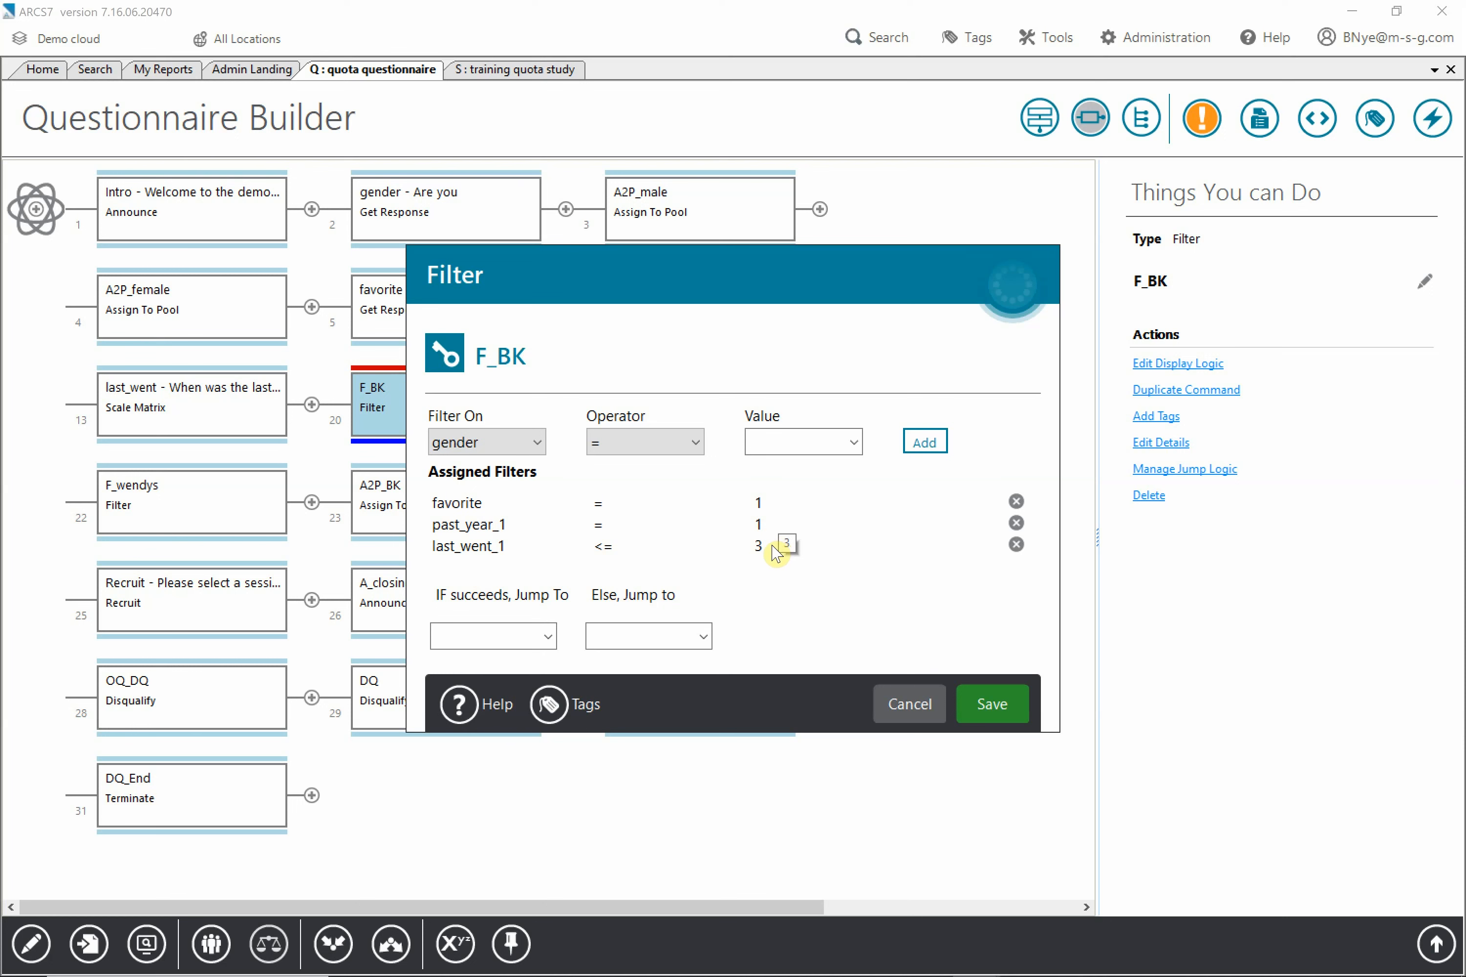
pyautogui.click(547, 637)
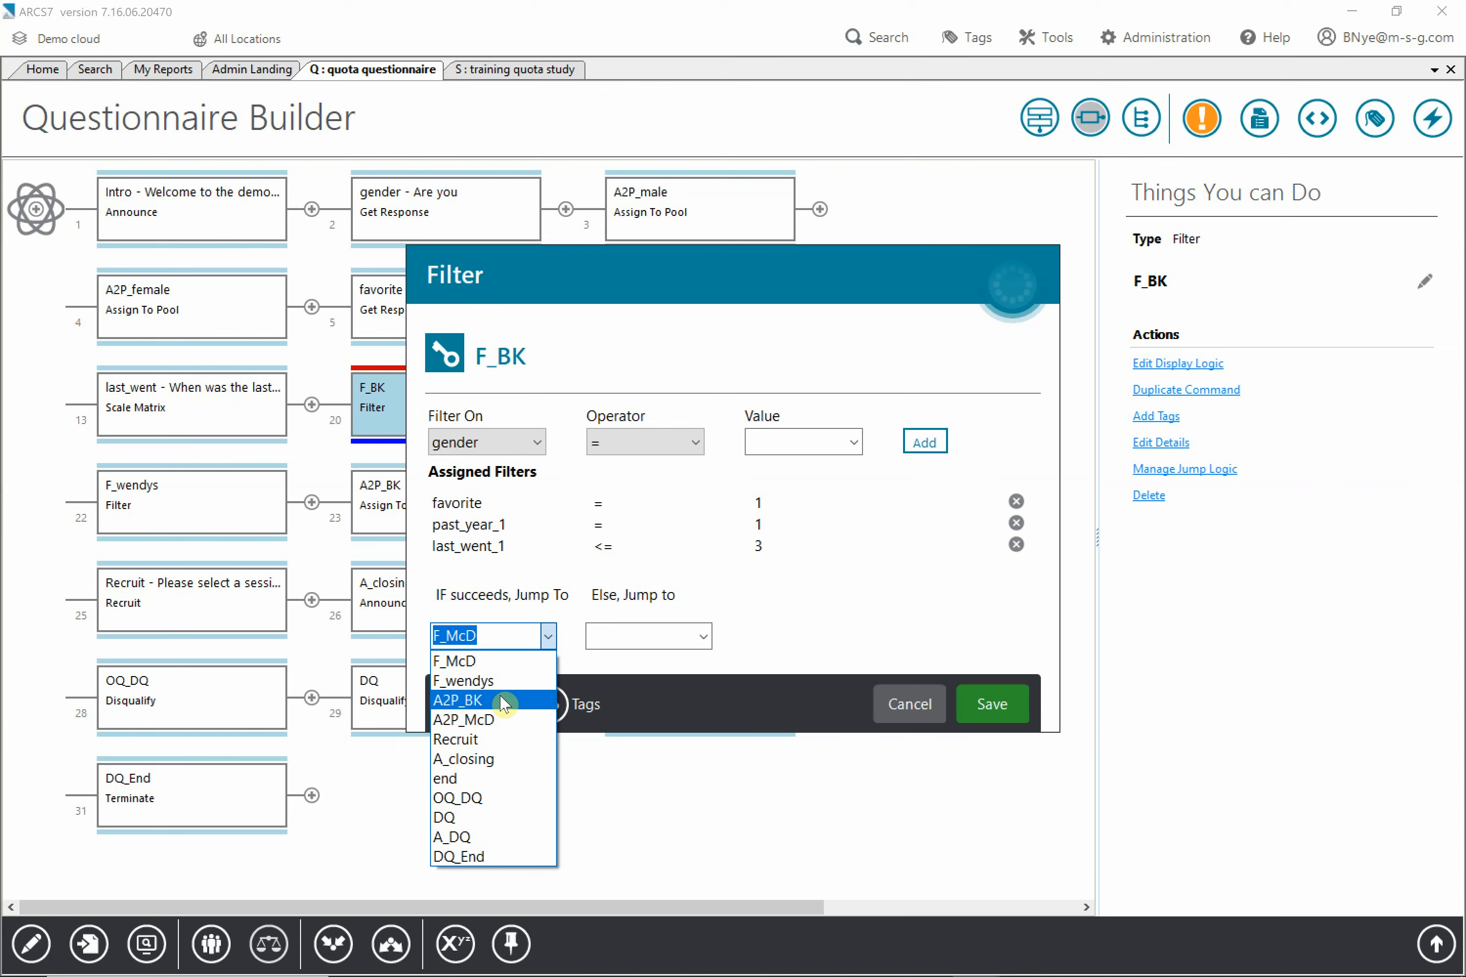
pyautogui.click(504, 701)
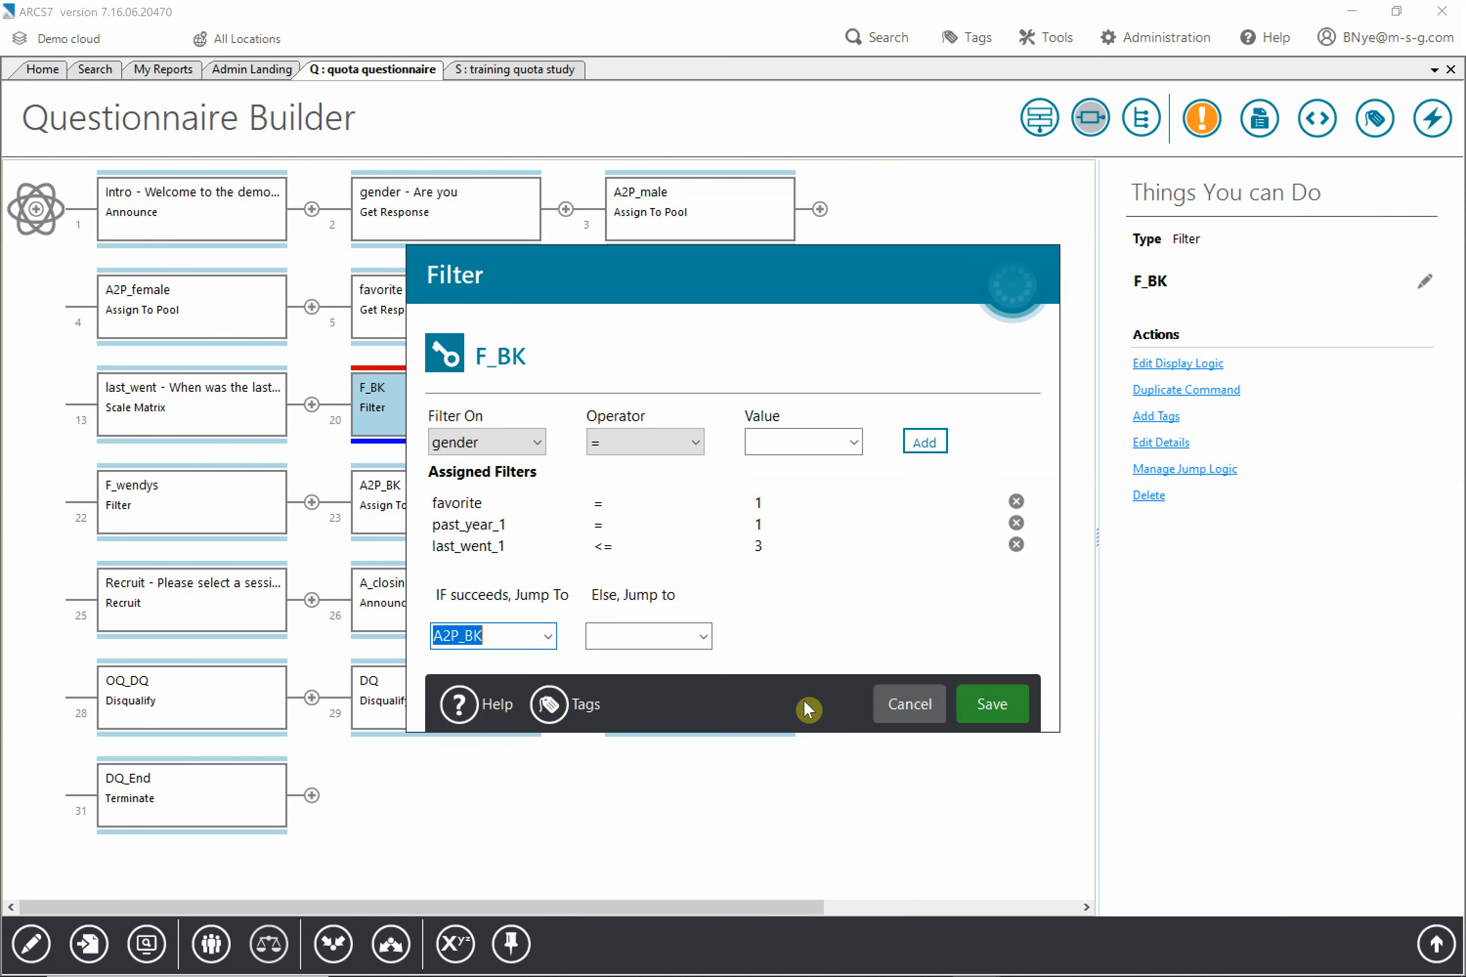
pyautogui.click(1000, 705)
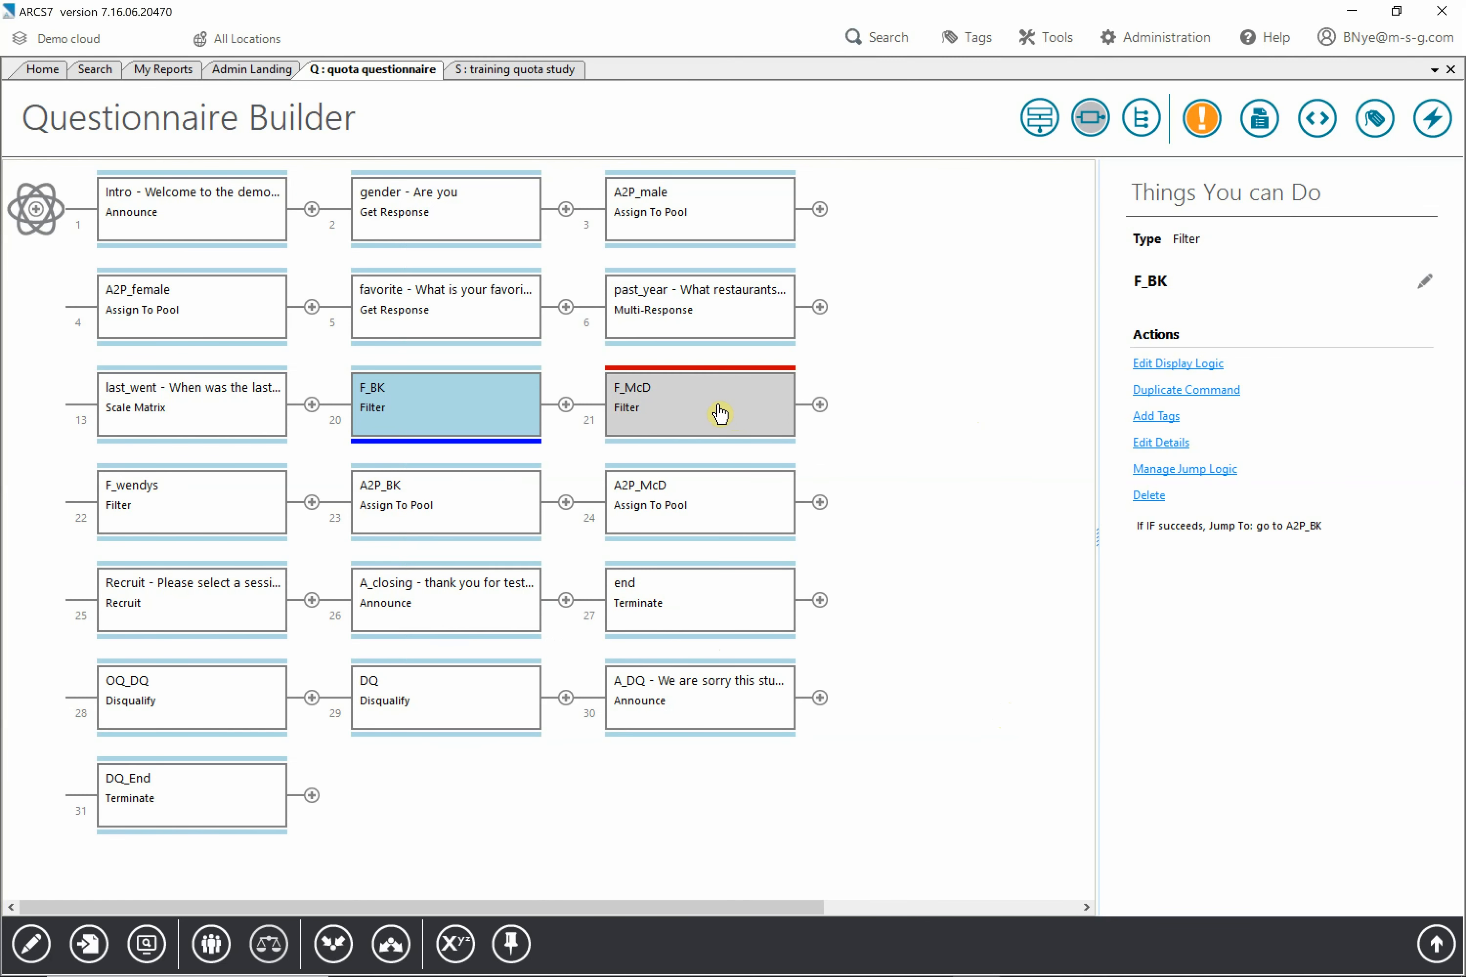
# - Set the F_McD filter to jump to A2P_McD when it succeeds, and save it
pyautogui.click(720, 414)
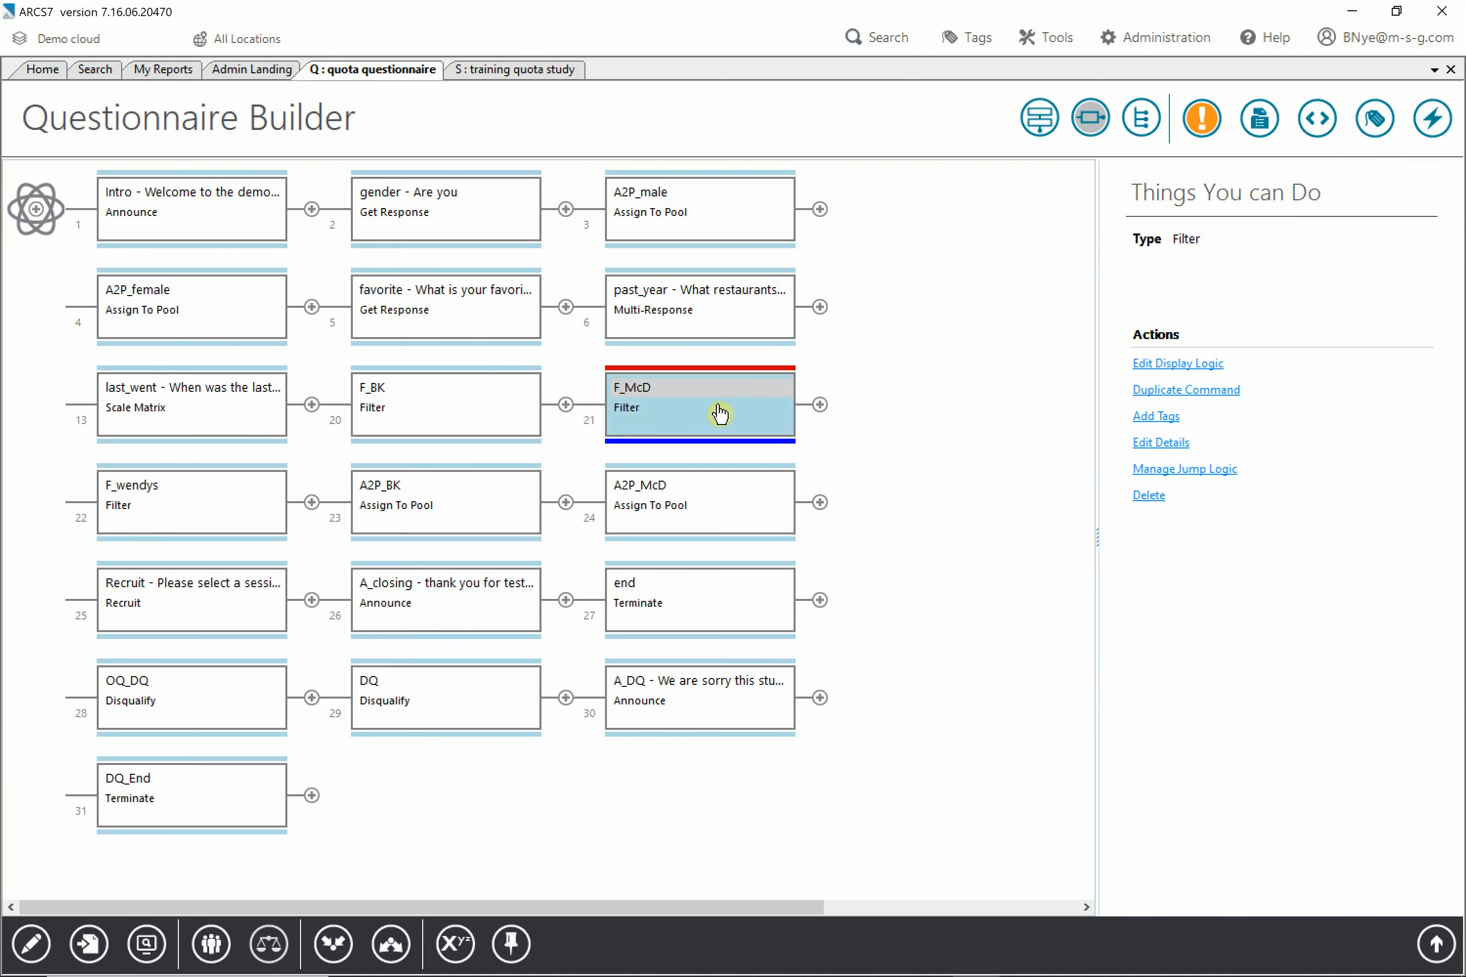
pyautogui.doubleClick(720, 414)
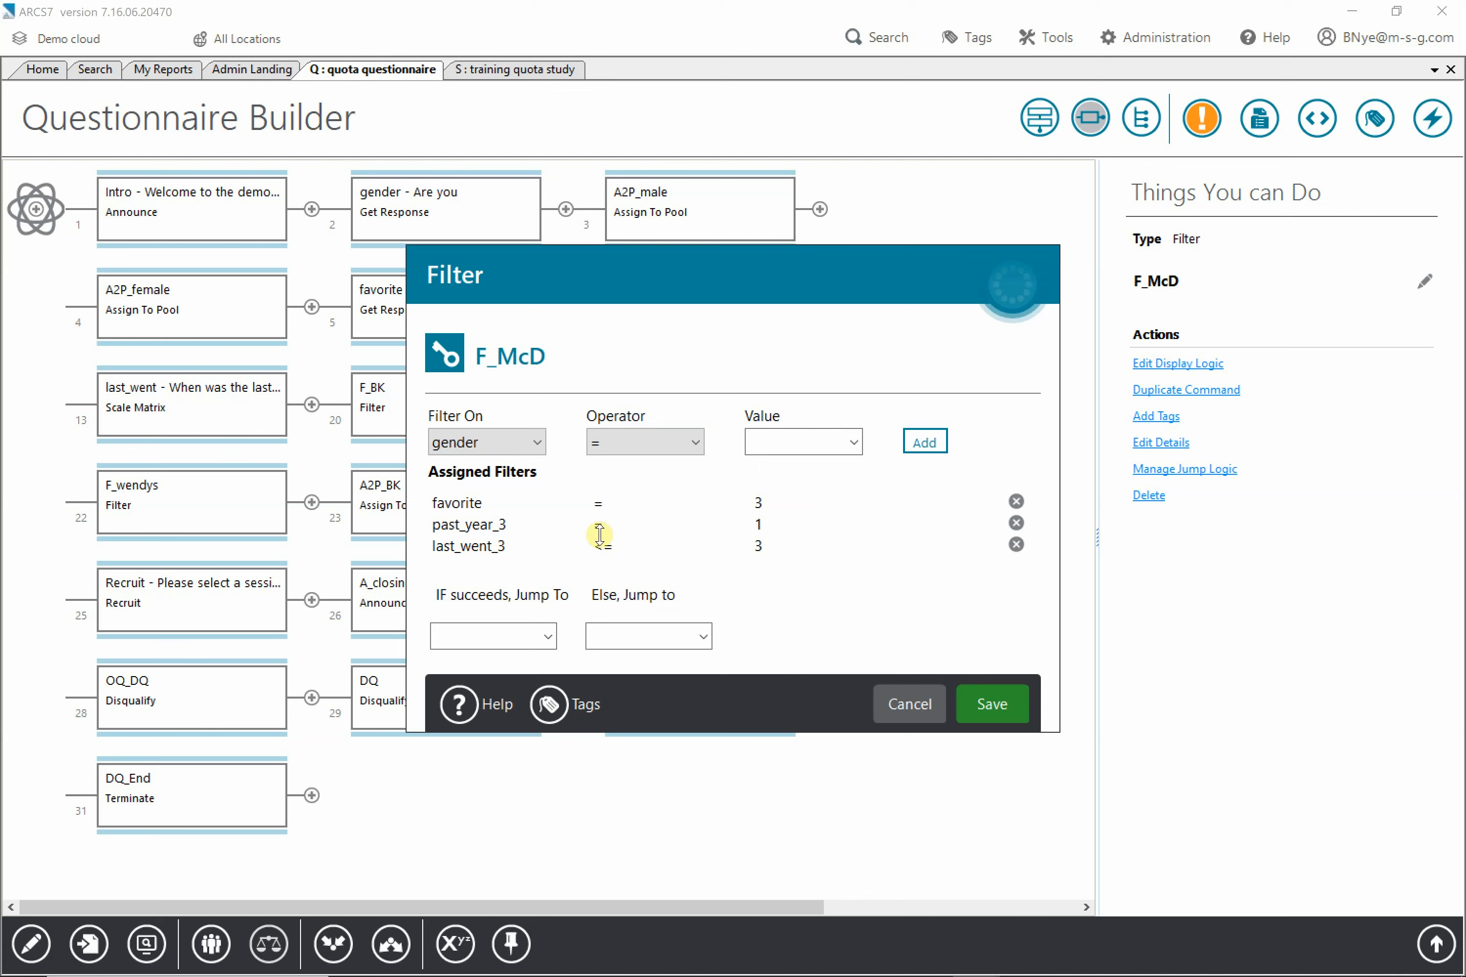
pyautogui.click(548, 637)
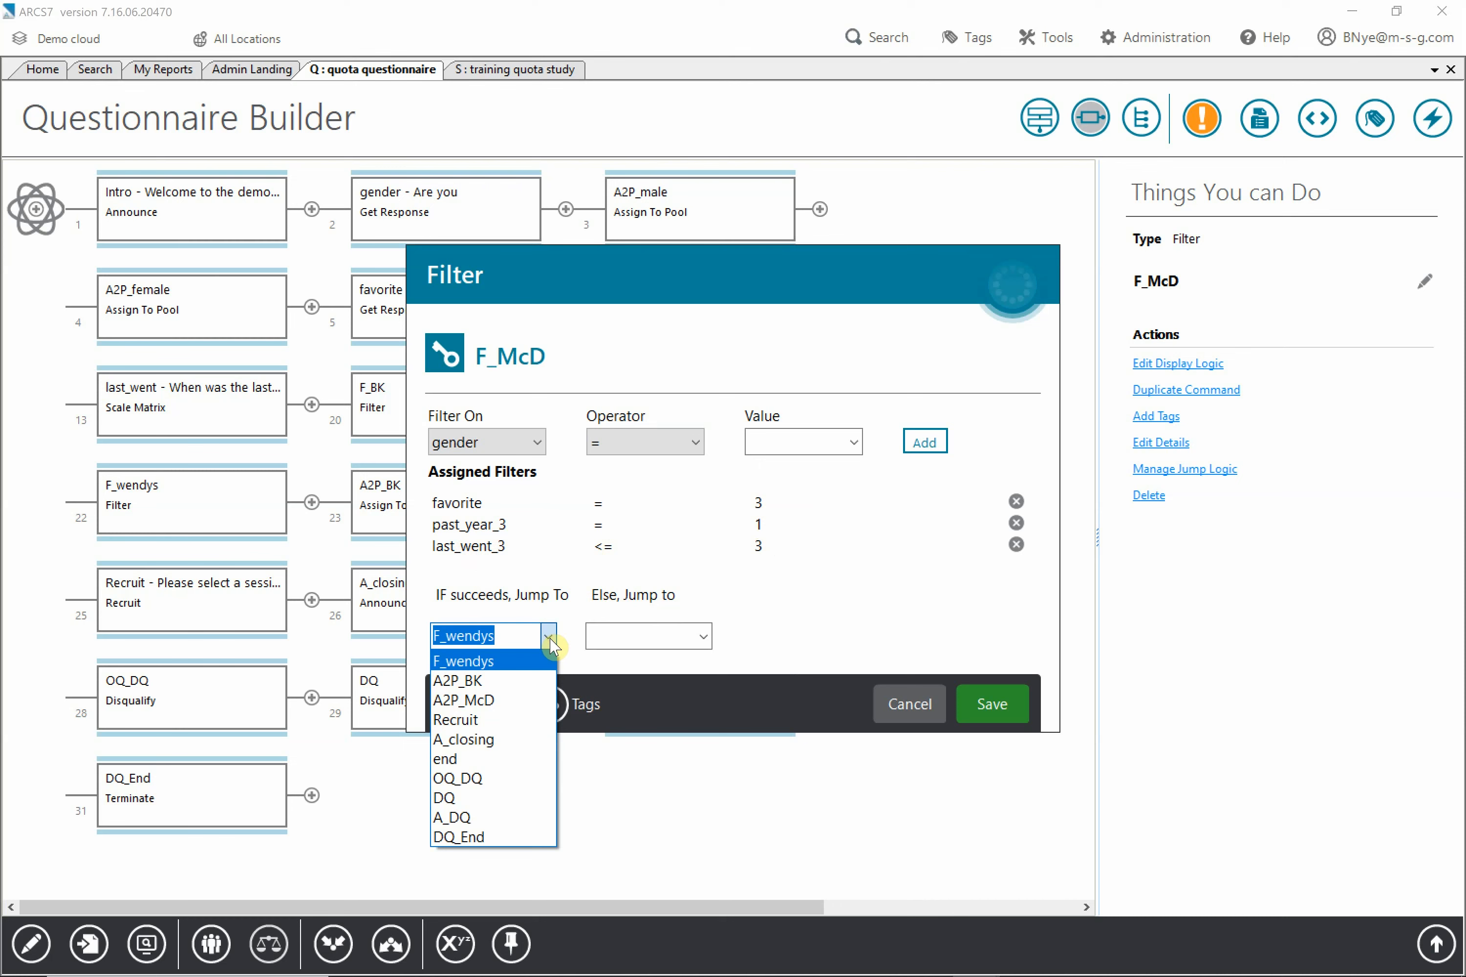
pyautogui.click(516, 701)
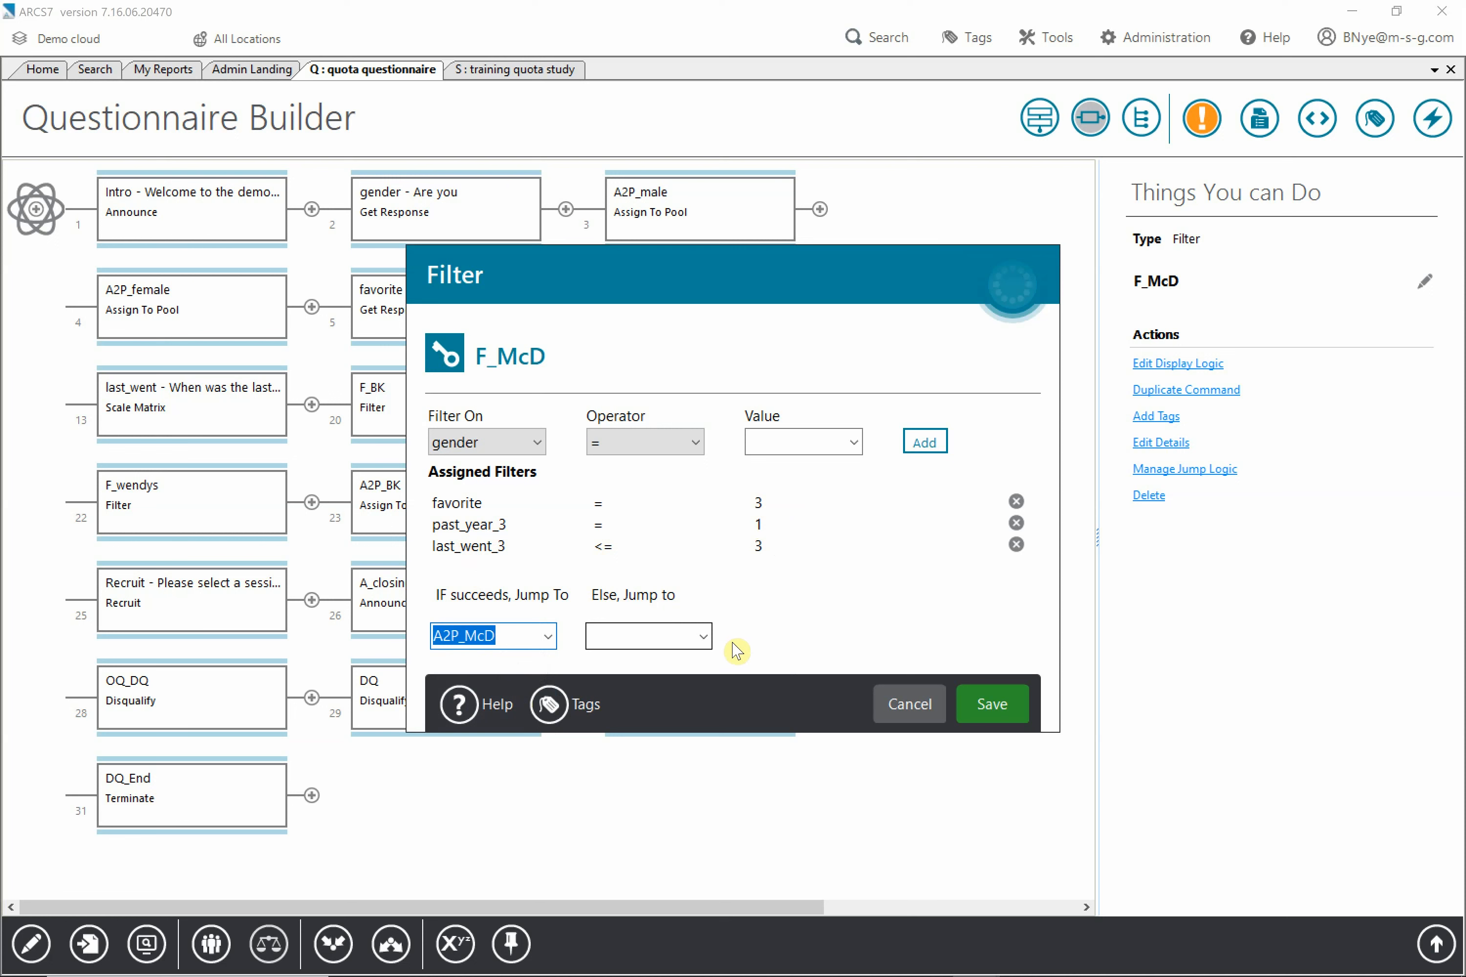
pyautogui.click(993, 706)
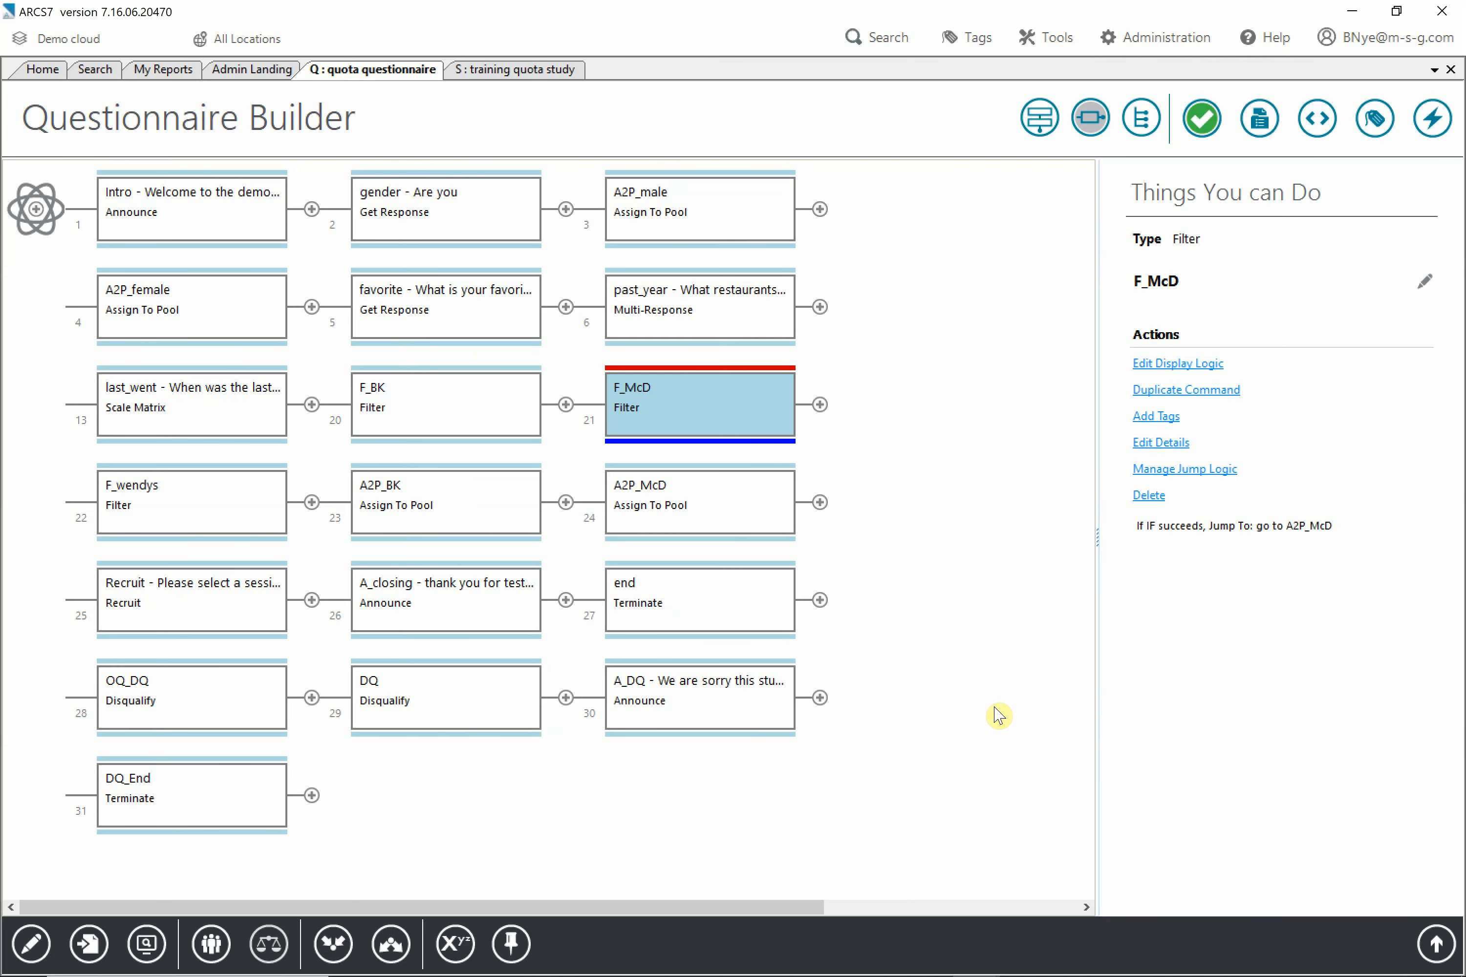
# - Insert an Assign To Pool command after A2P_McD and name it A2P_Wendys
pyautogui.click(821, 504)
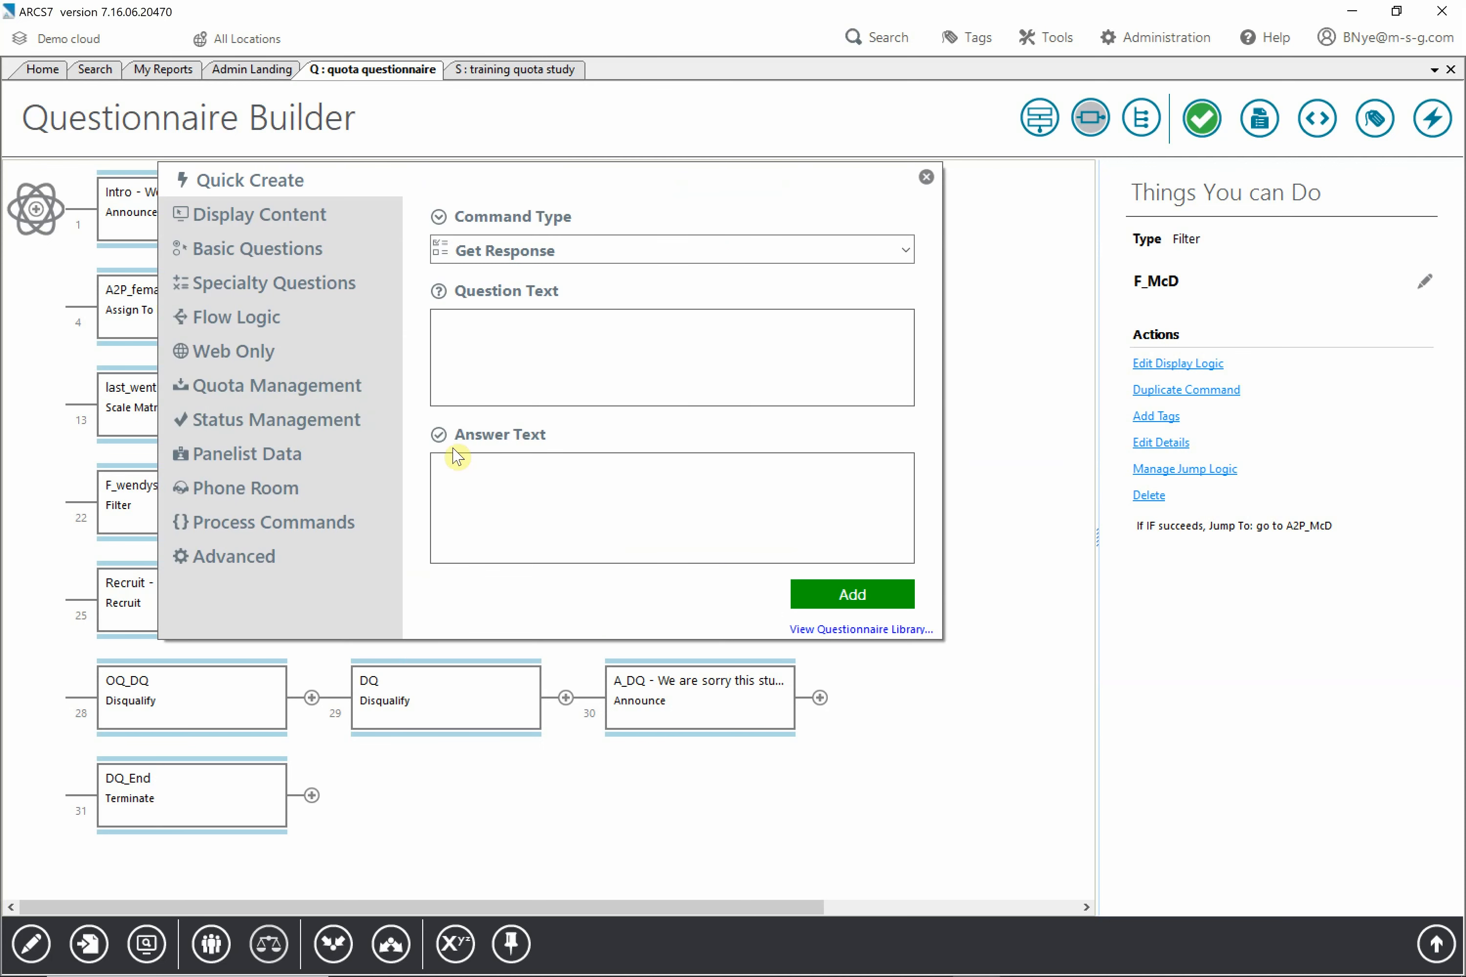
pyautogui.click(324, 393)
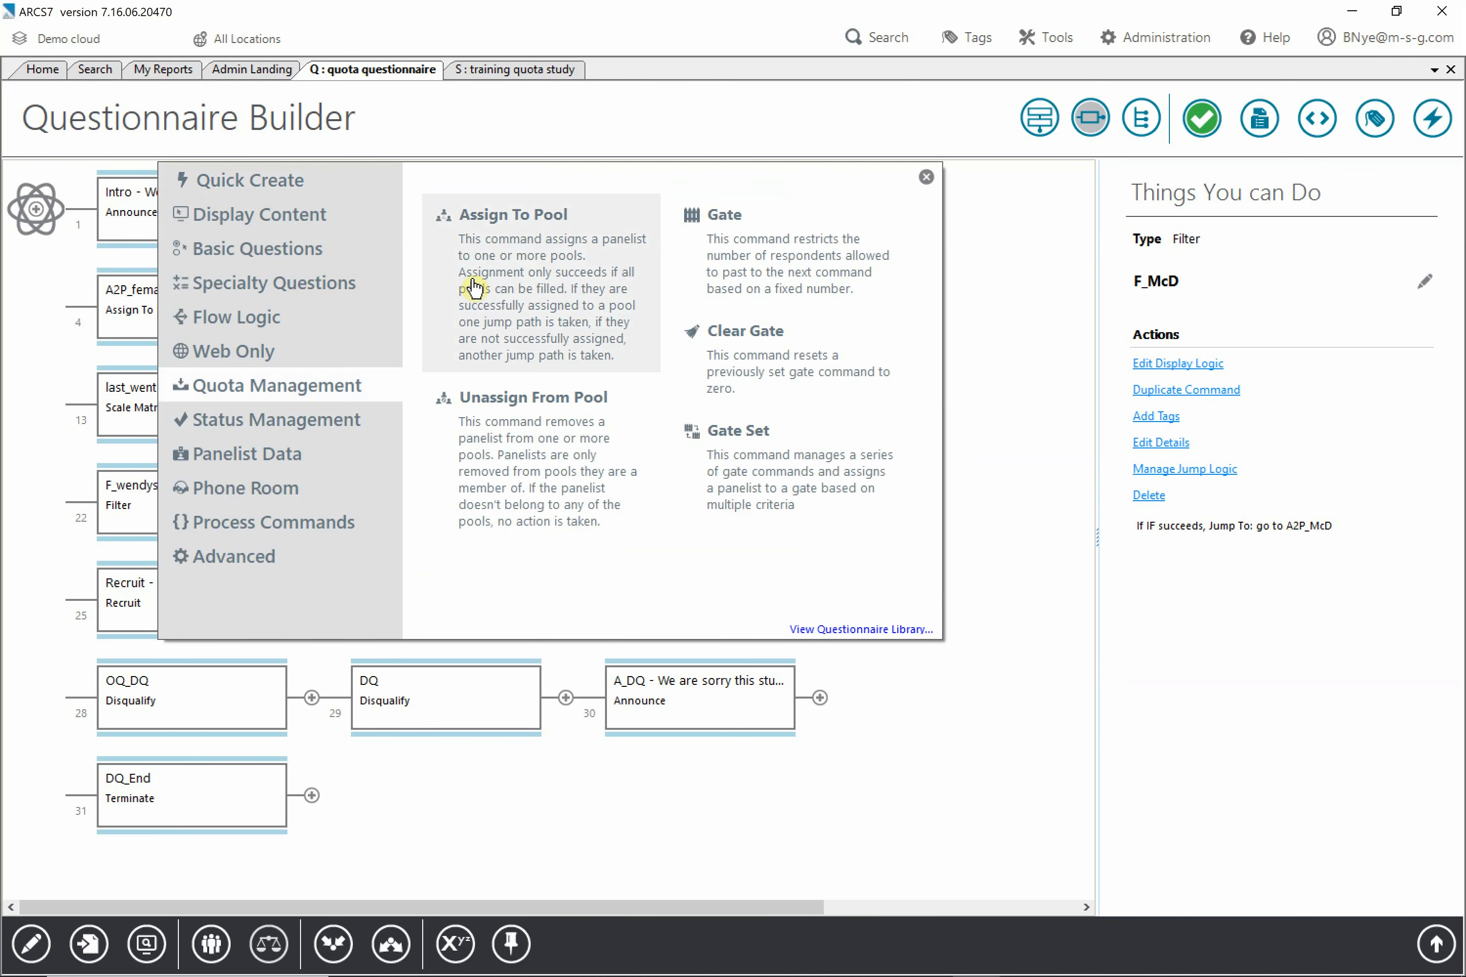
pyautogui.click(526, 256)
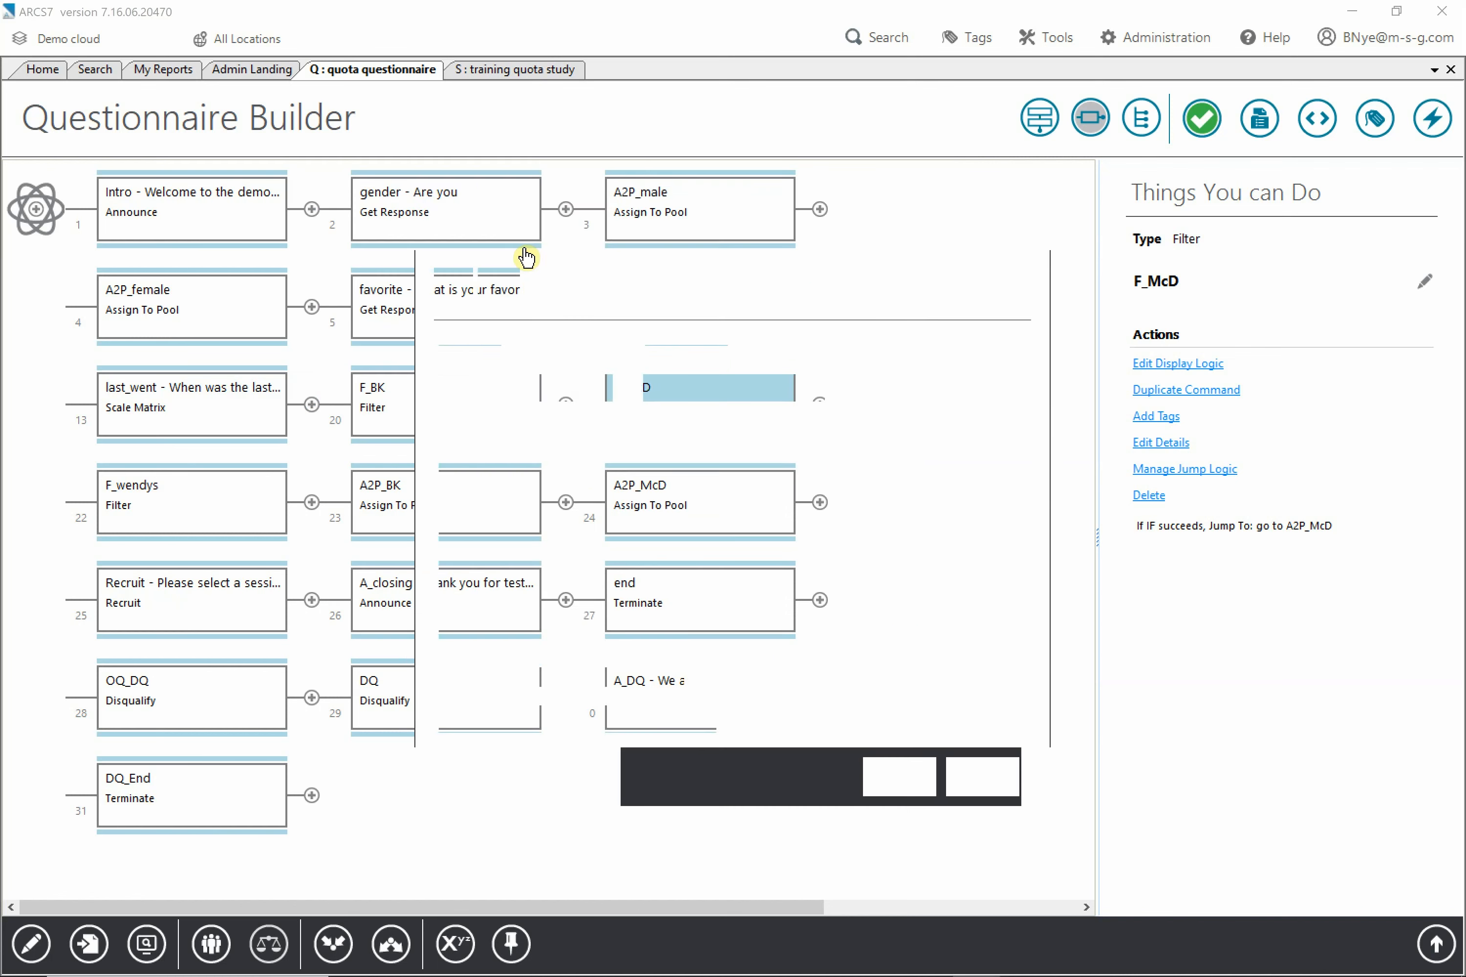
pyautogui.click(496, 286)
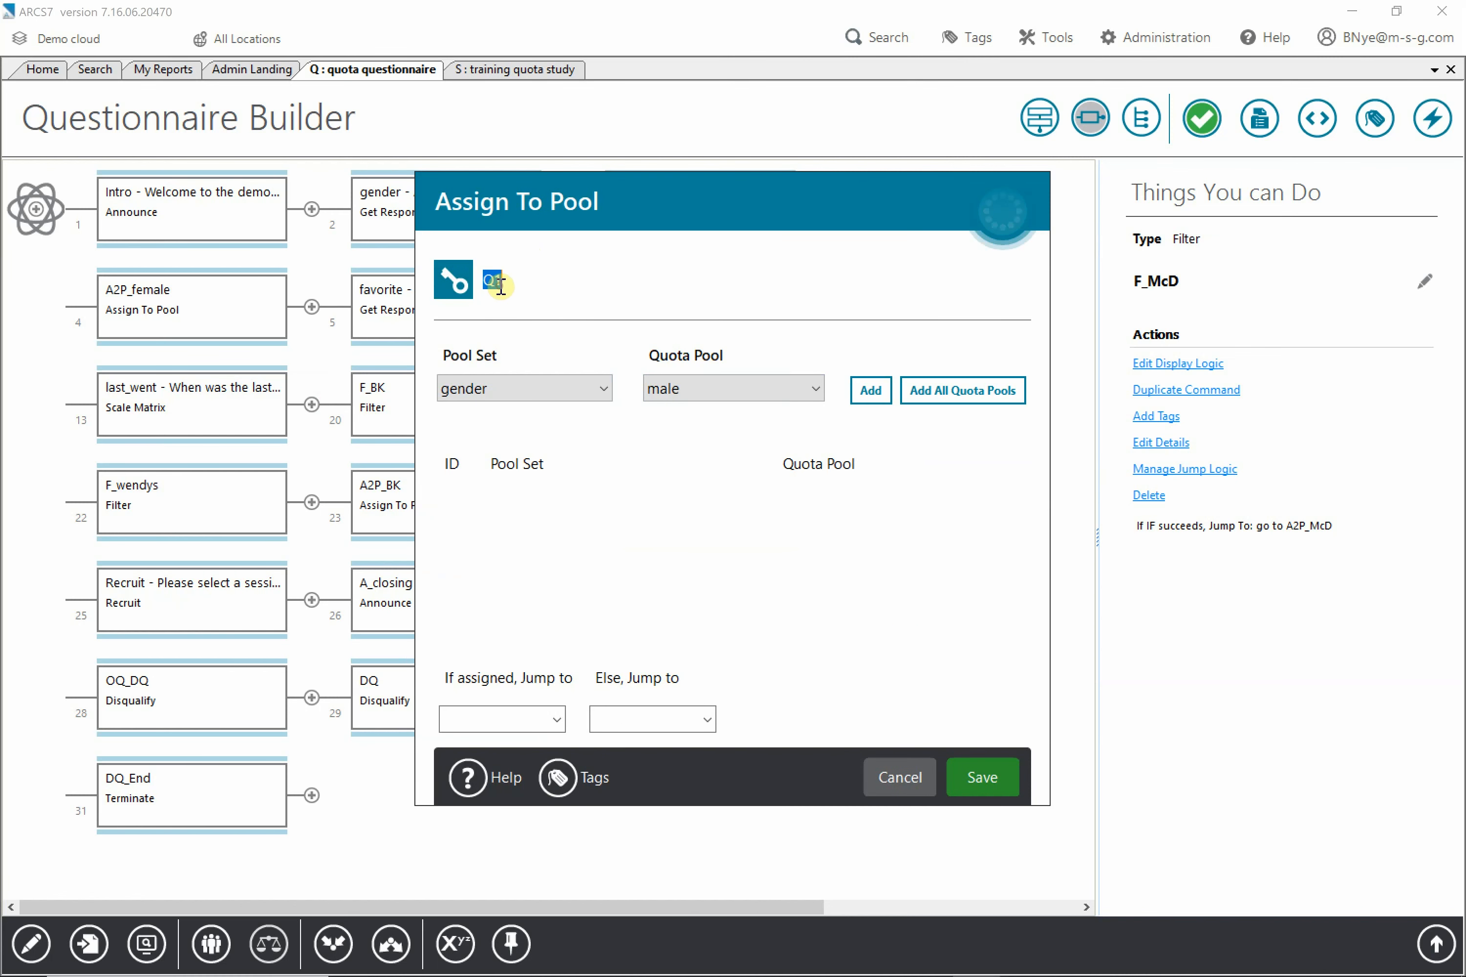
pyautogui.write('A2P_Wendys')
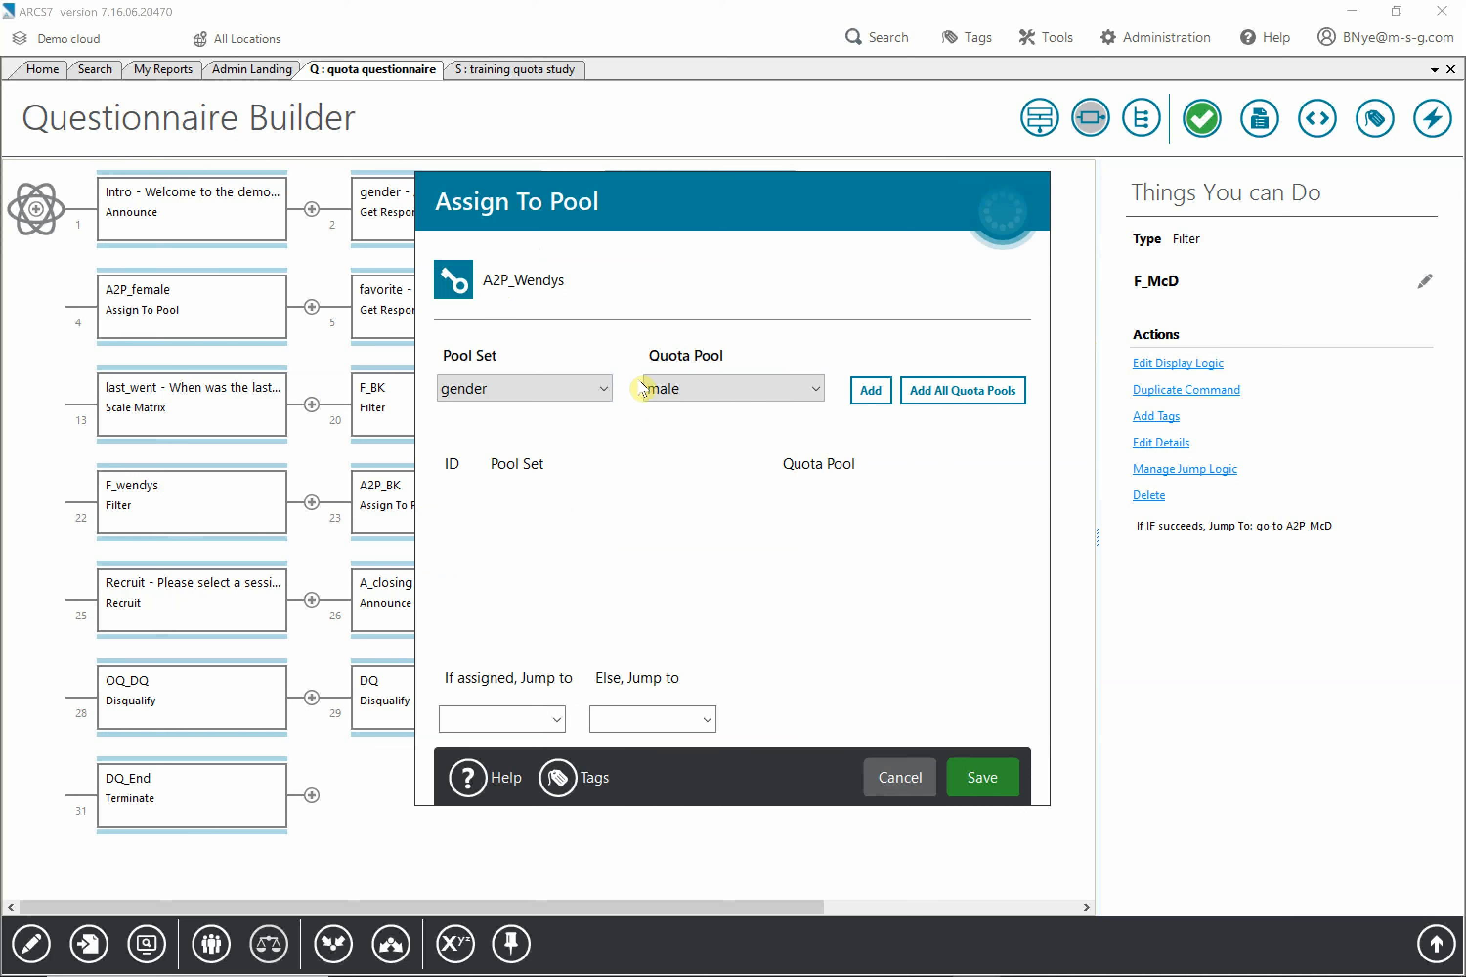
# - Add the Wendy's quota pool from the Hamburger pool set to A2P_Wendys
pyautogui.click(605, 389)
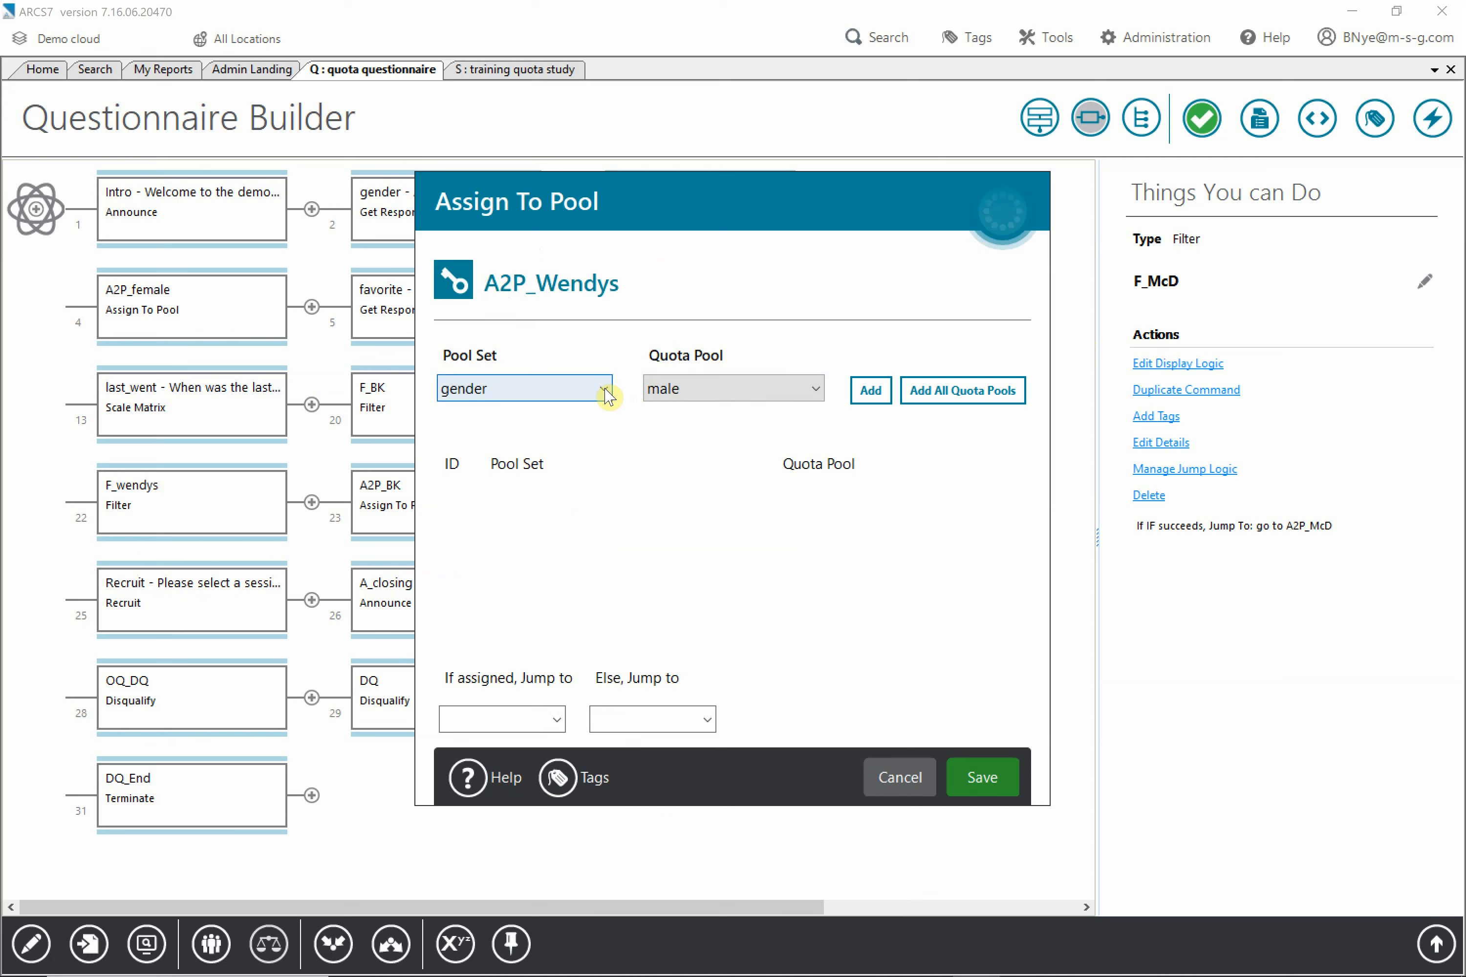
pyautogui.click(604, 391)
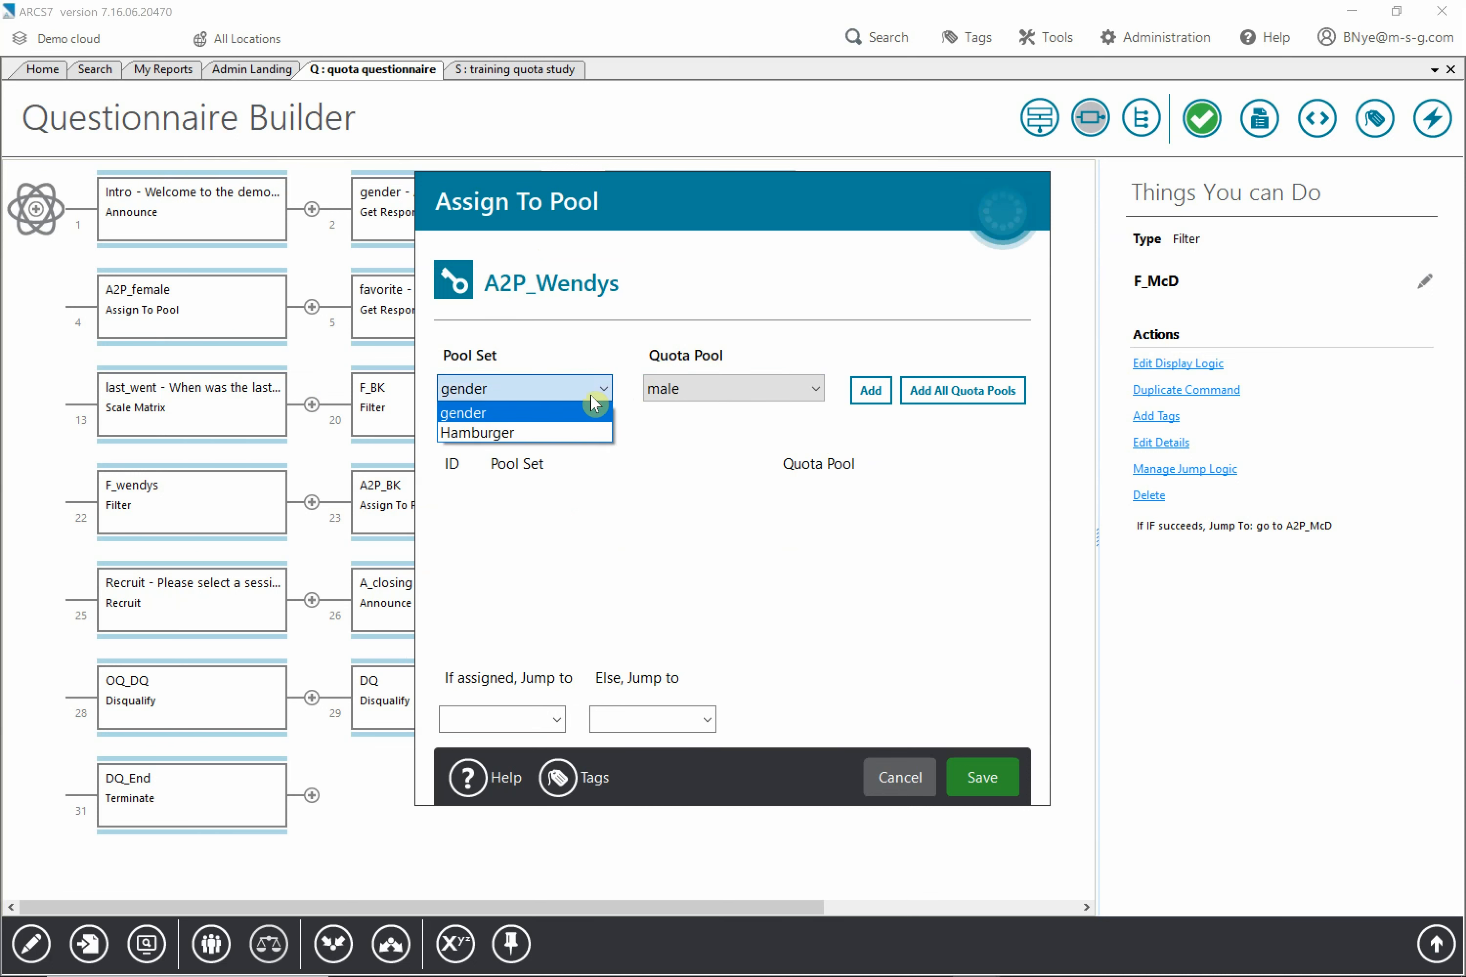
pyautogui.click(571, 434)
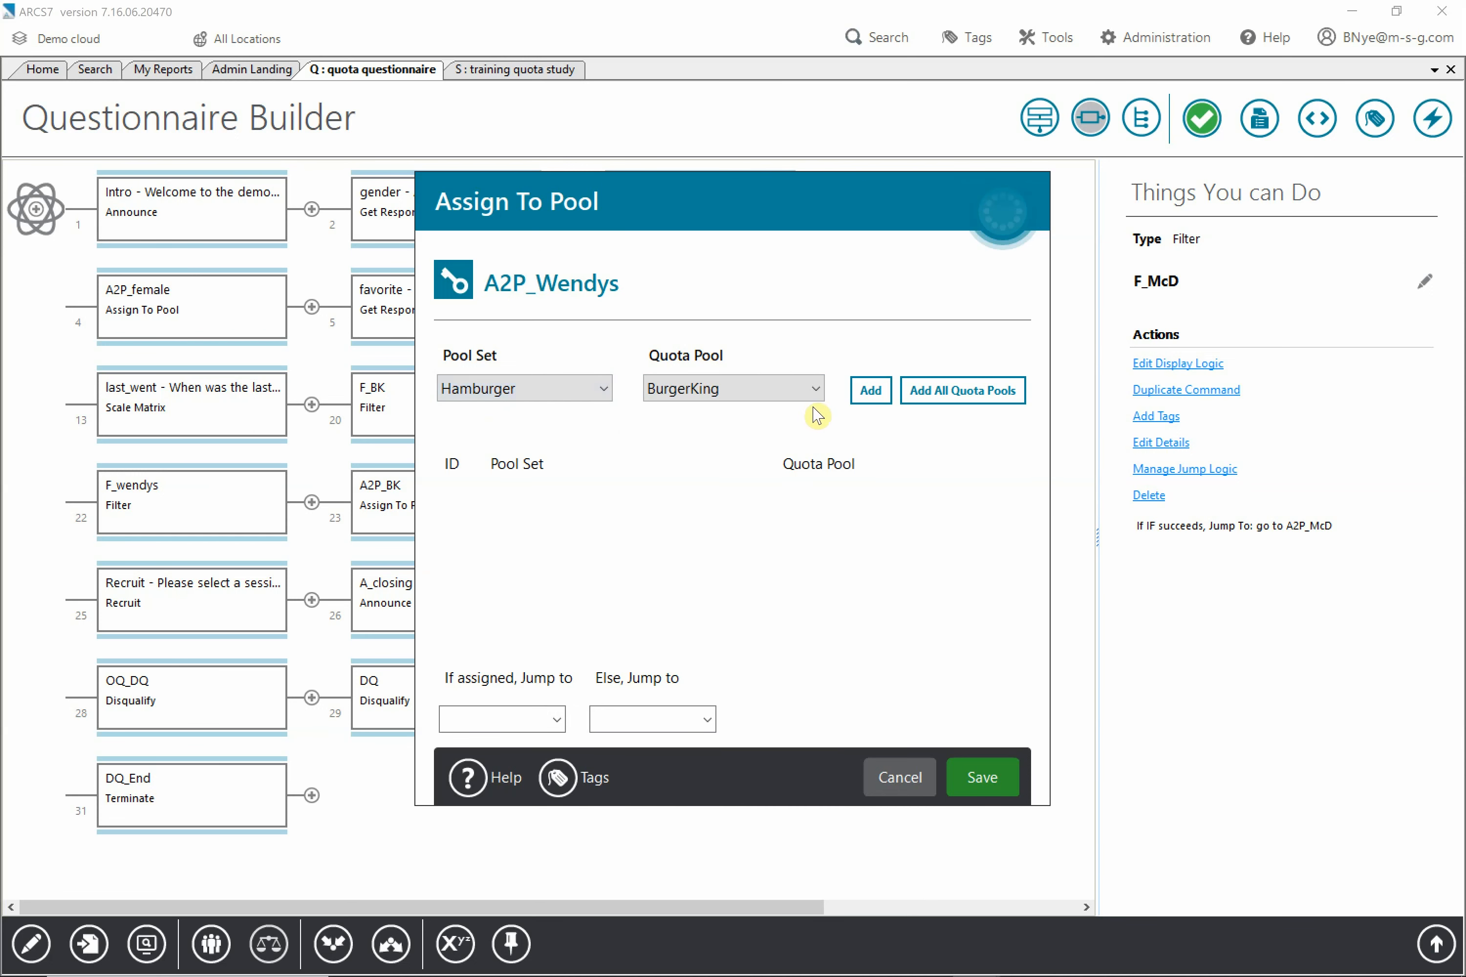
pyautogui.click(818, 389)
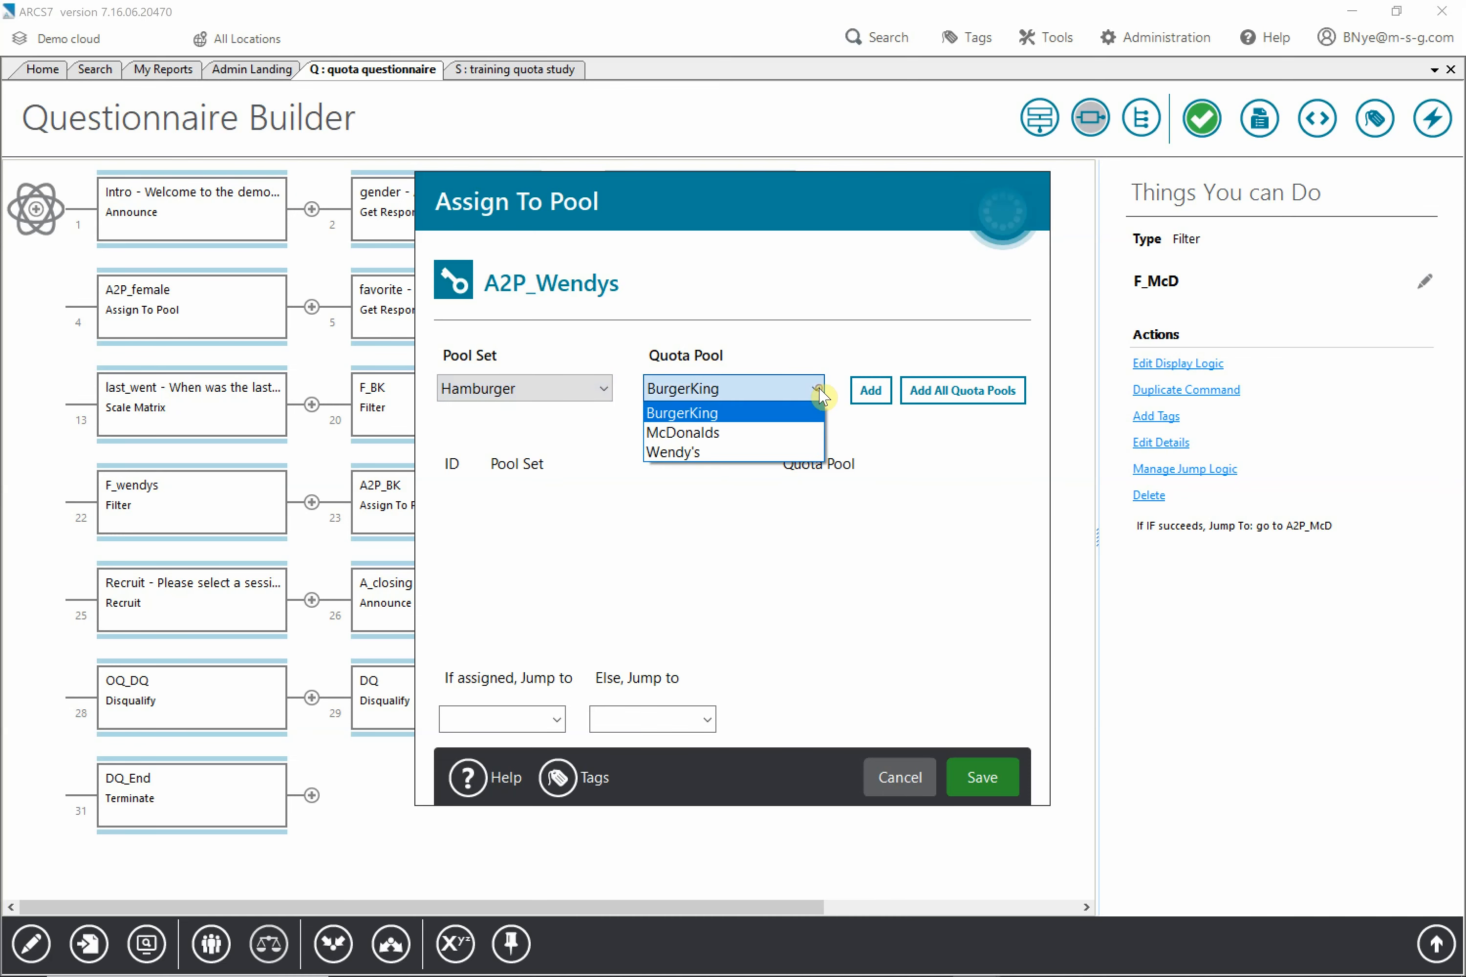
pyautogui.click(764, 454)
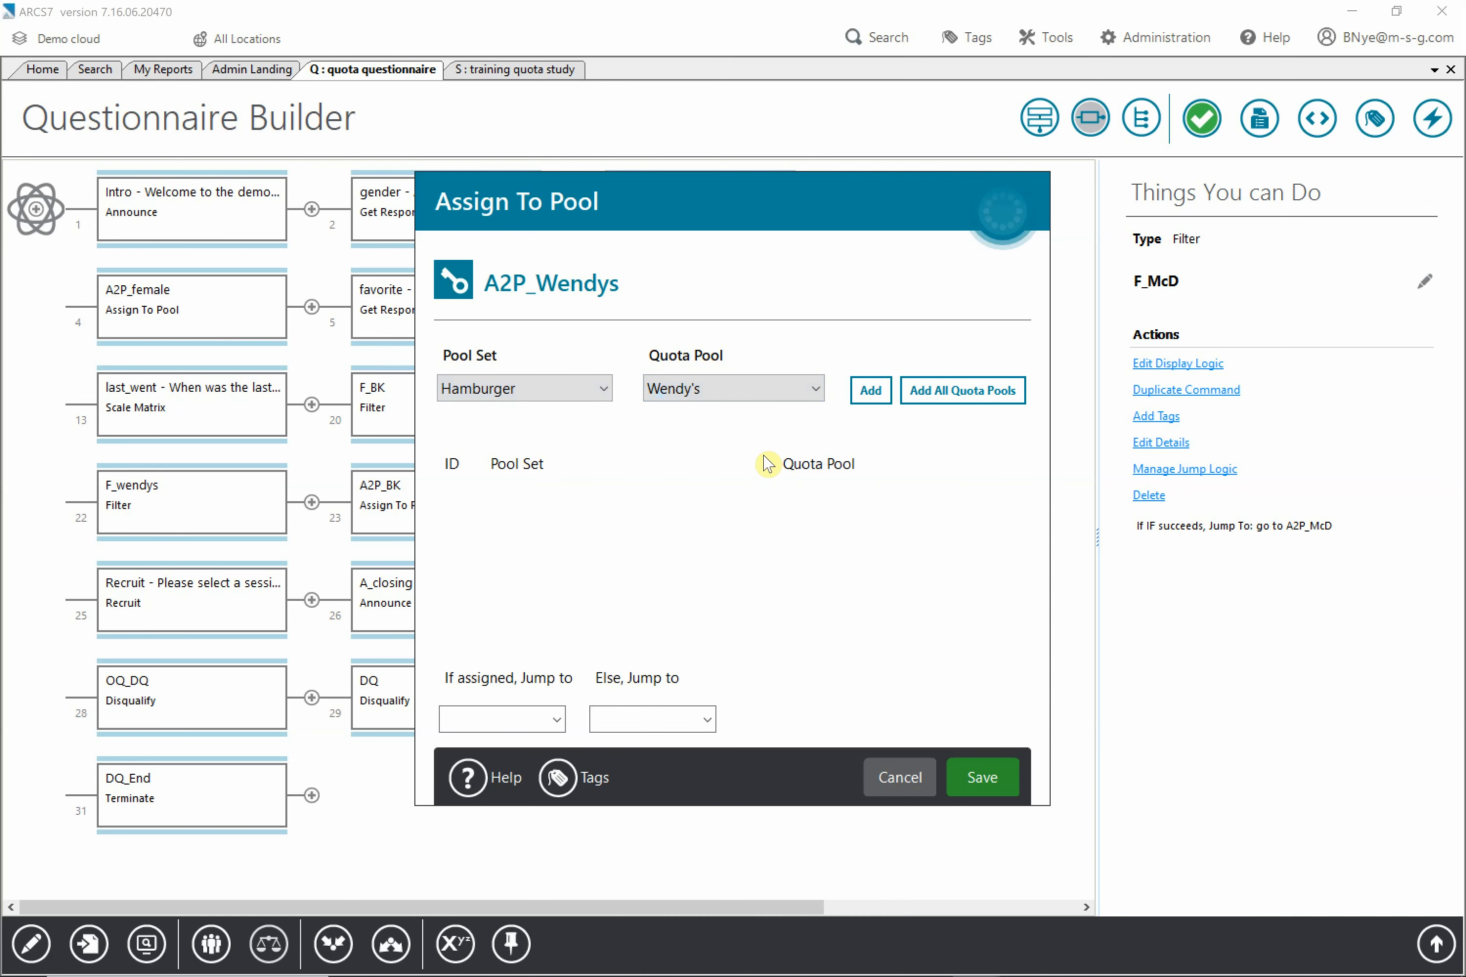
pyautogui.click(870, 392)
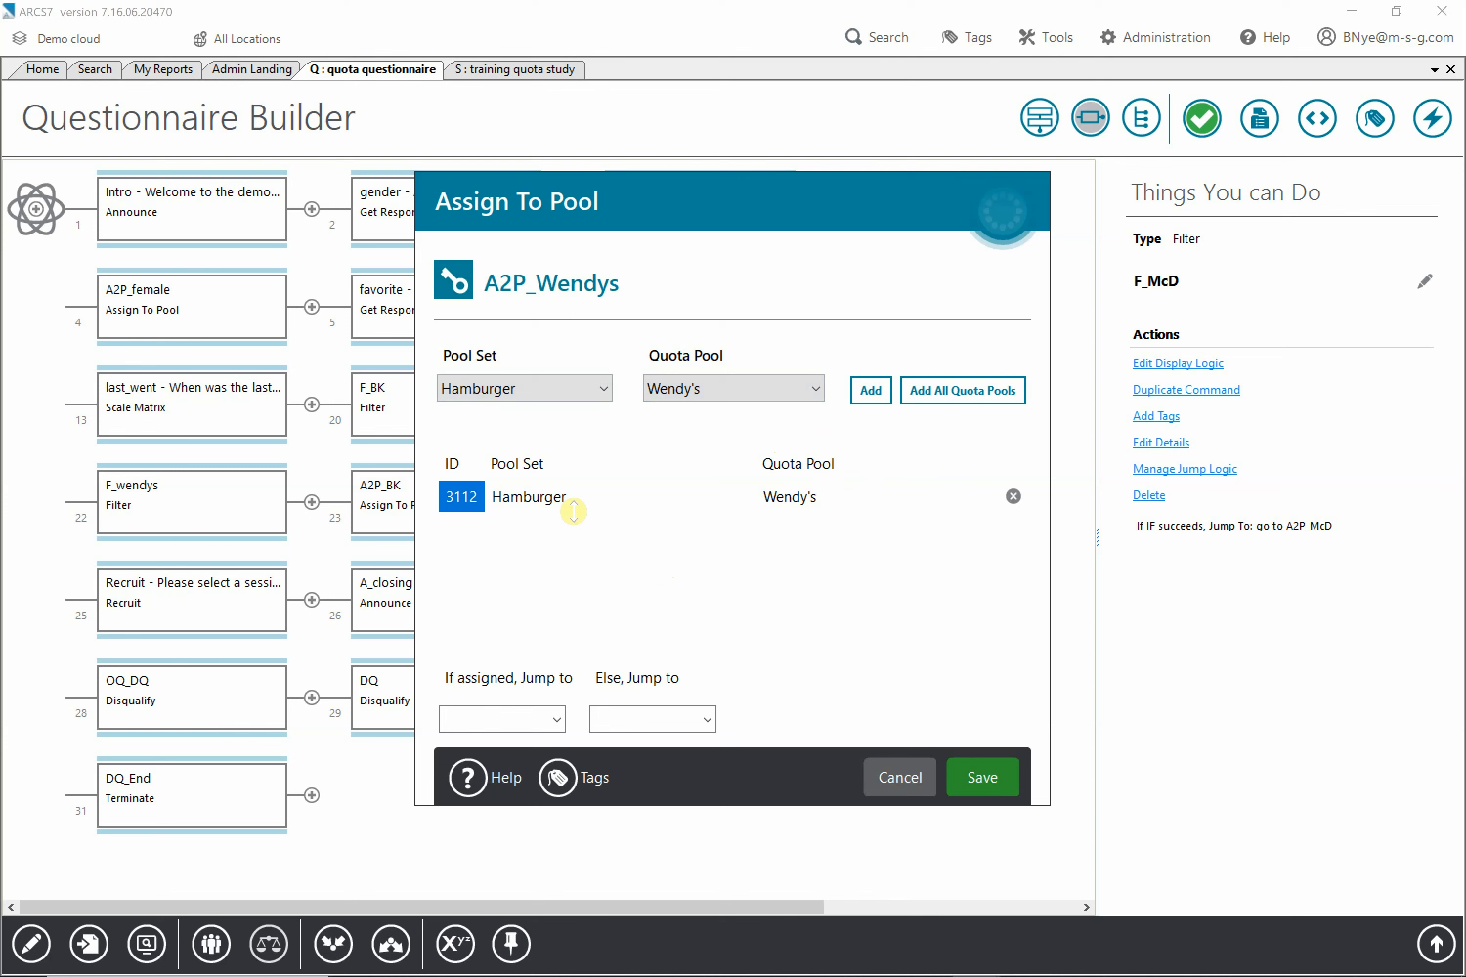
# - Set A2P_Wendys to jump to Recruit if assigned and to OQ_DQ otherwise, and save it
pyautogui.click(557, 719)
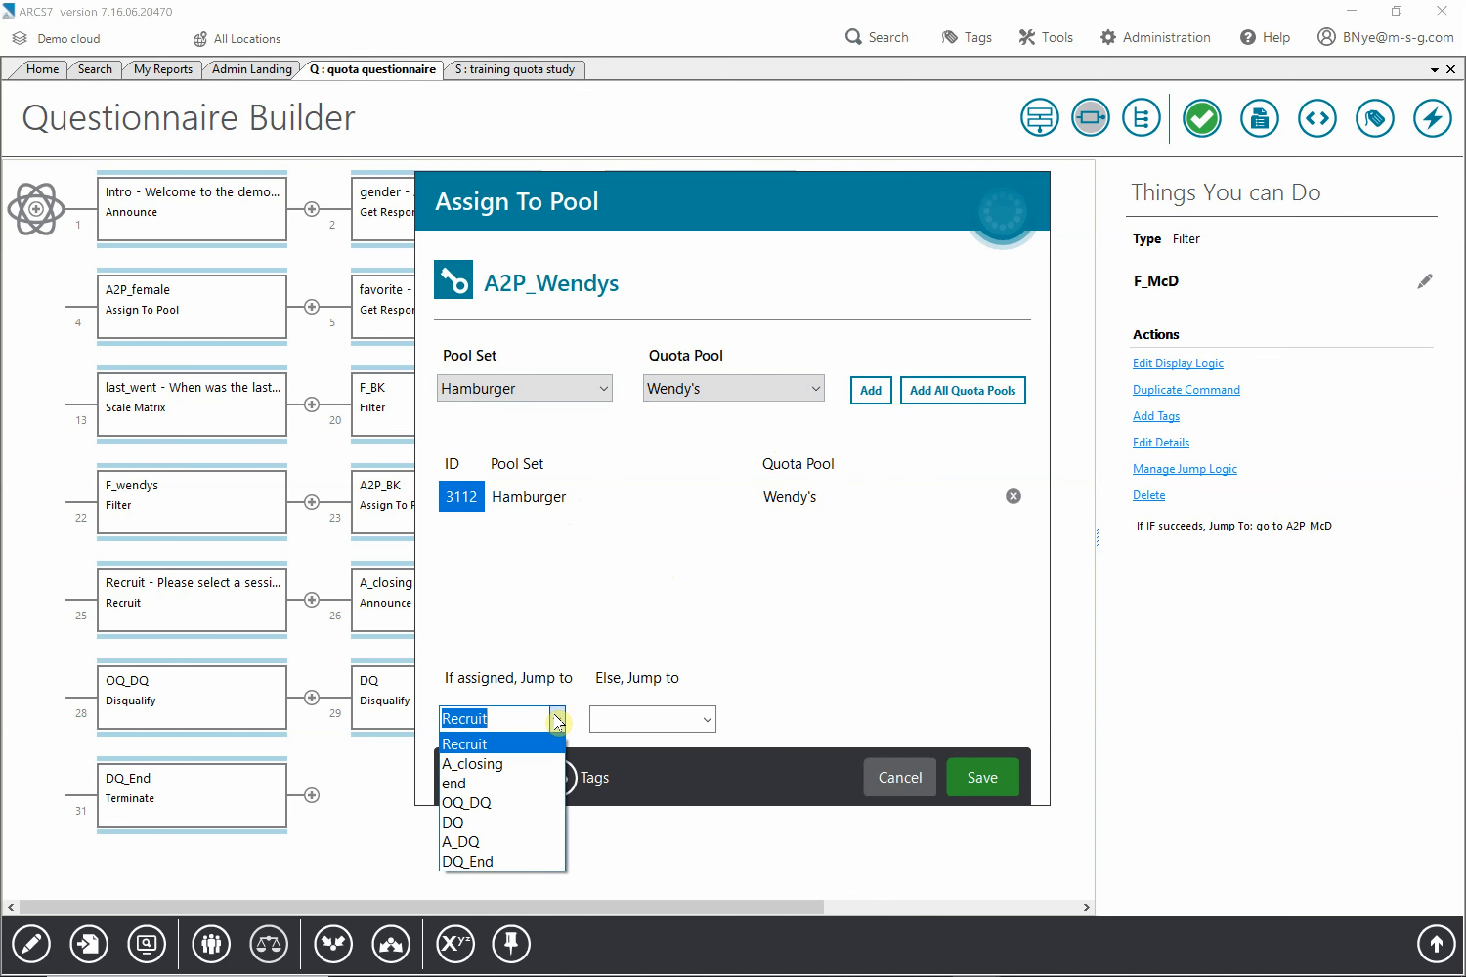
pyautogui.click(473, 747)
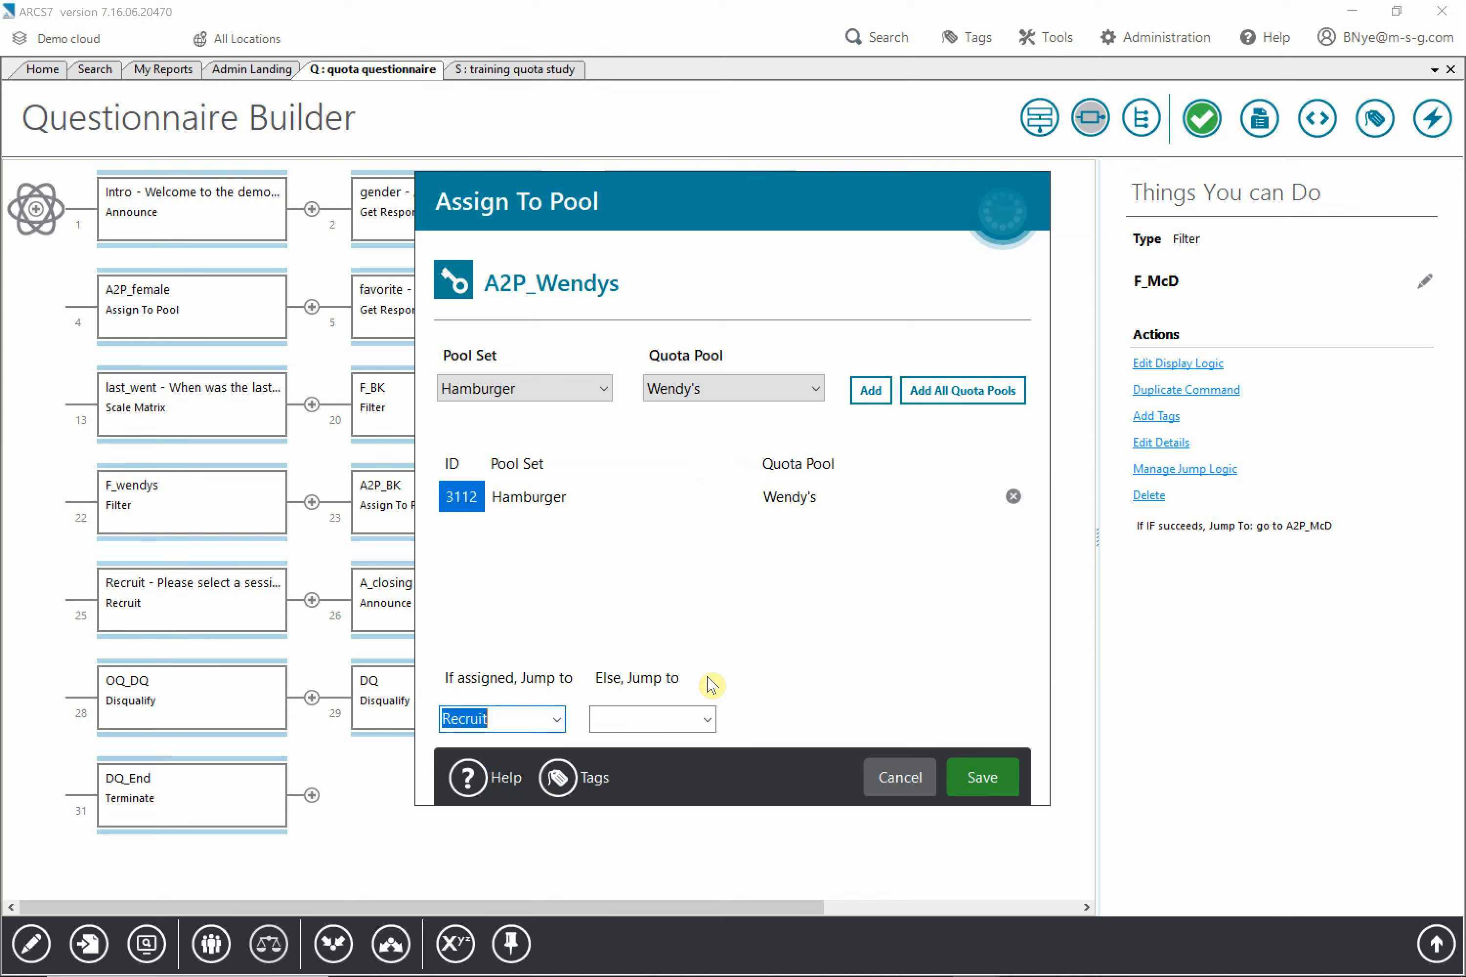
pyautogui.click(707, 719)
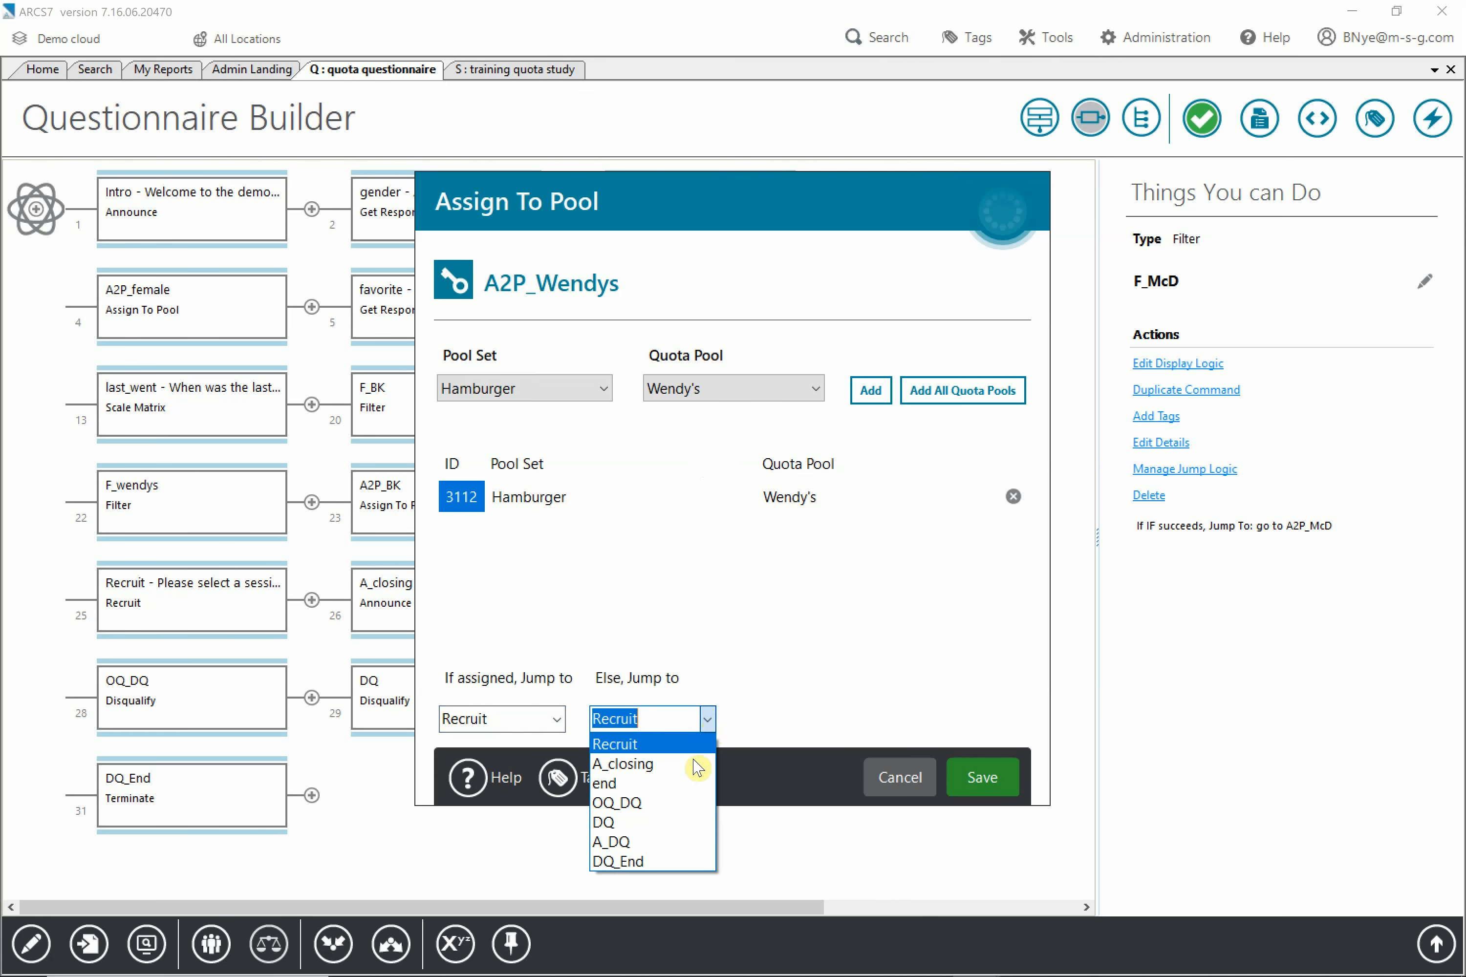
pyautogui.click(670, 795)
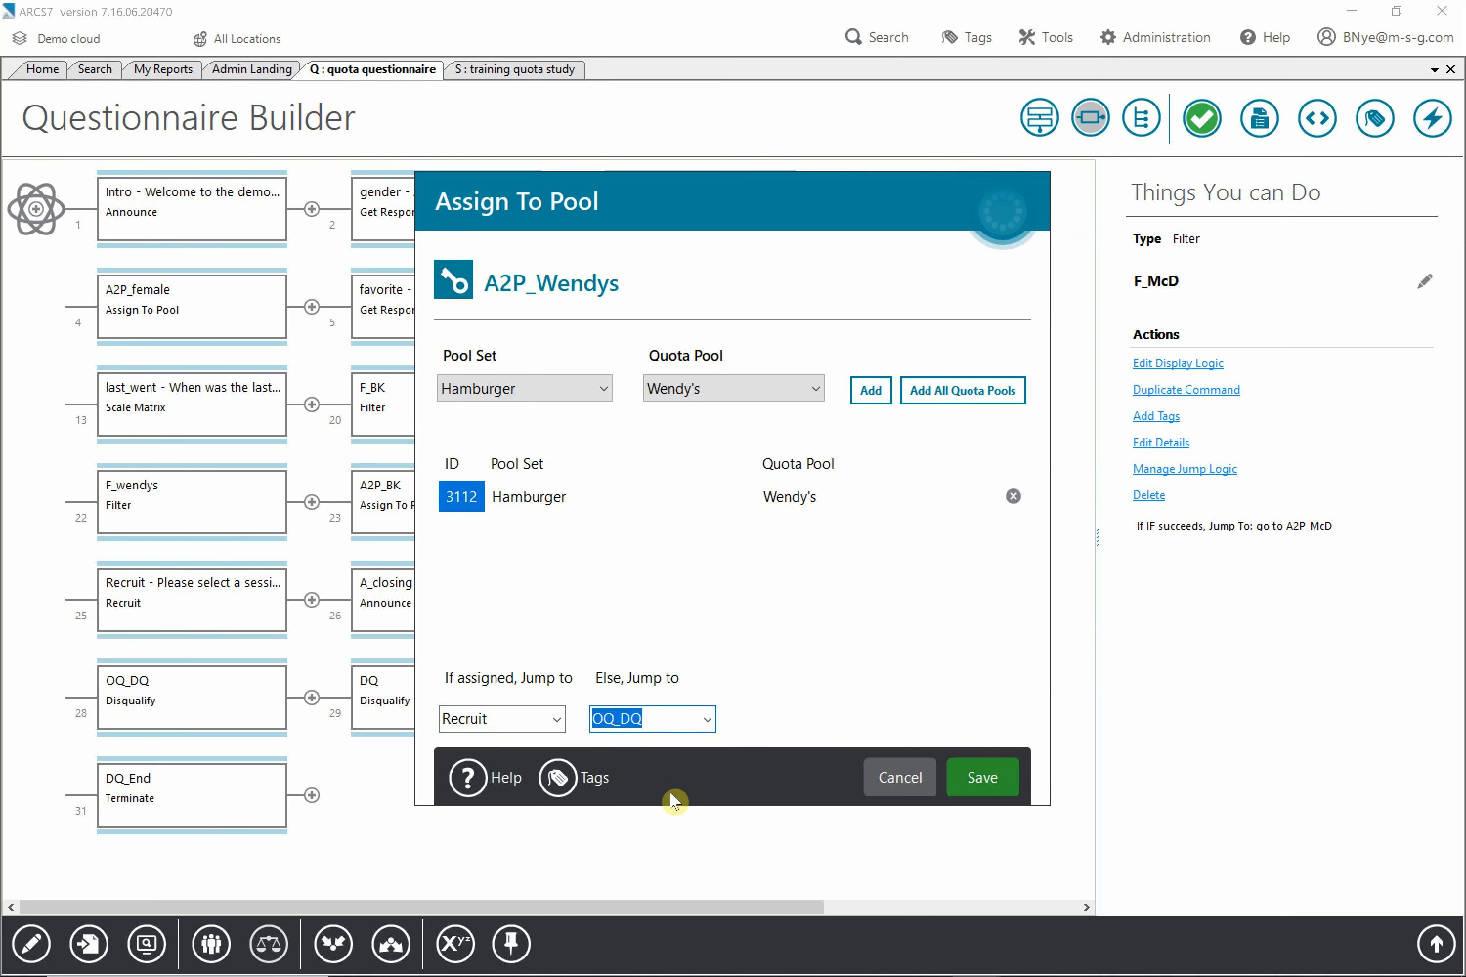
pyautogui.click(993, 775)
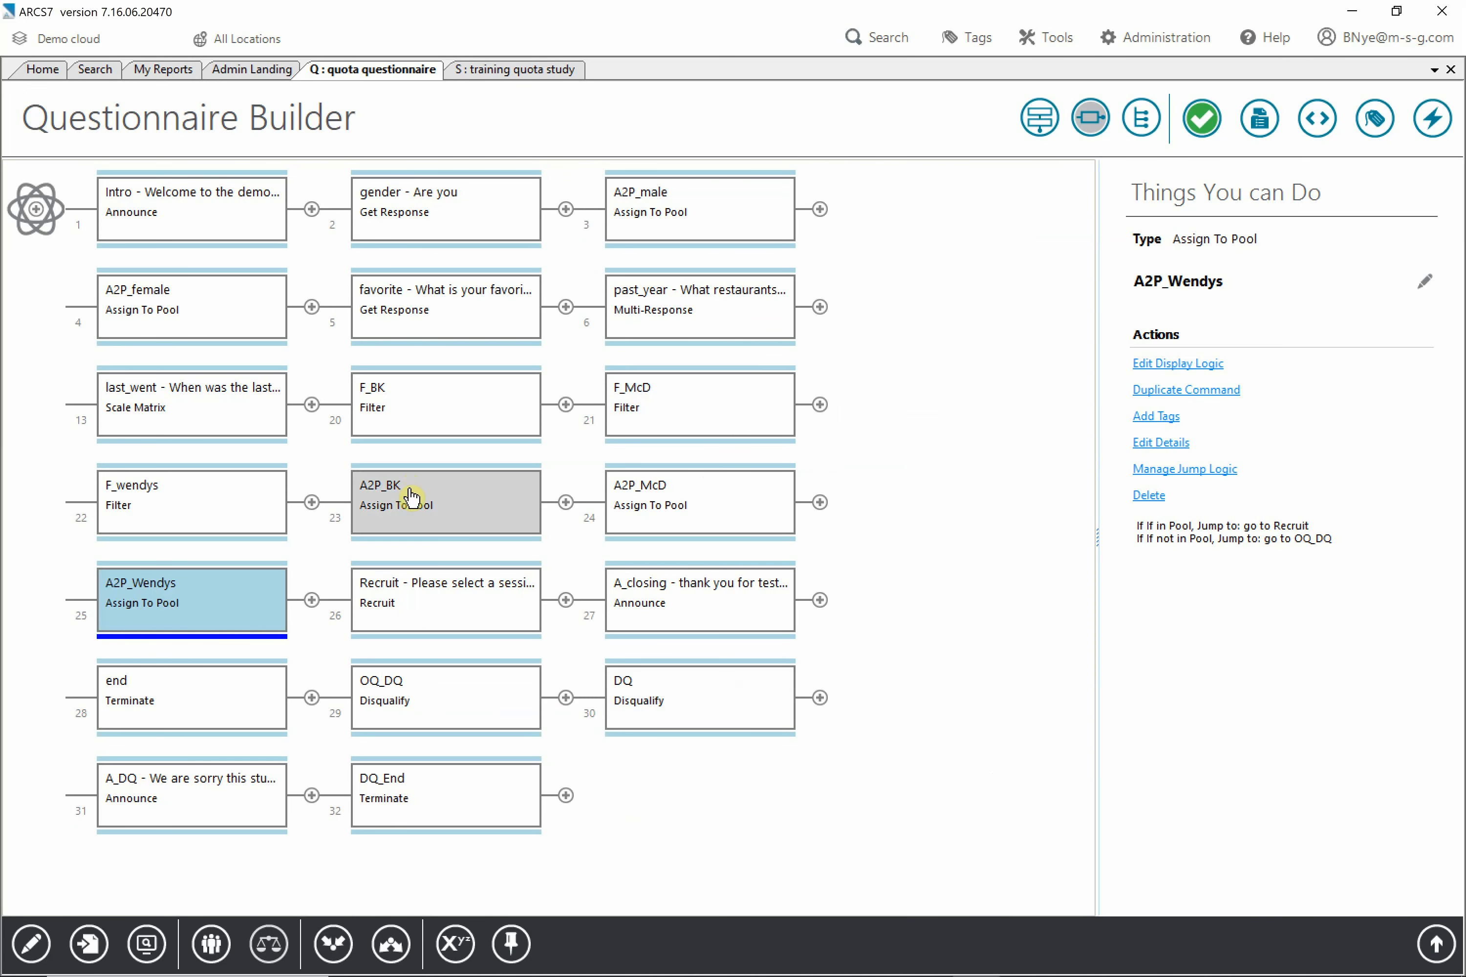
# - Set the else jump of A2P_BK to OQ_DQ and save it
pyautogui.click(409, 489)
pyautogui.doubleClick(410, 498)
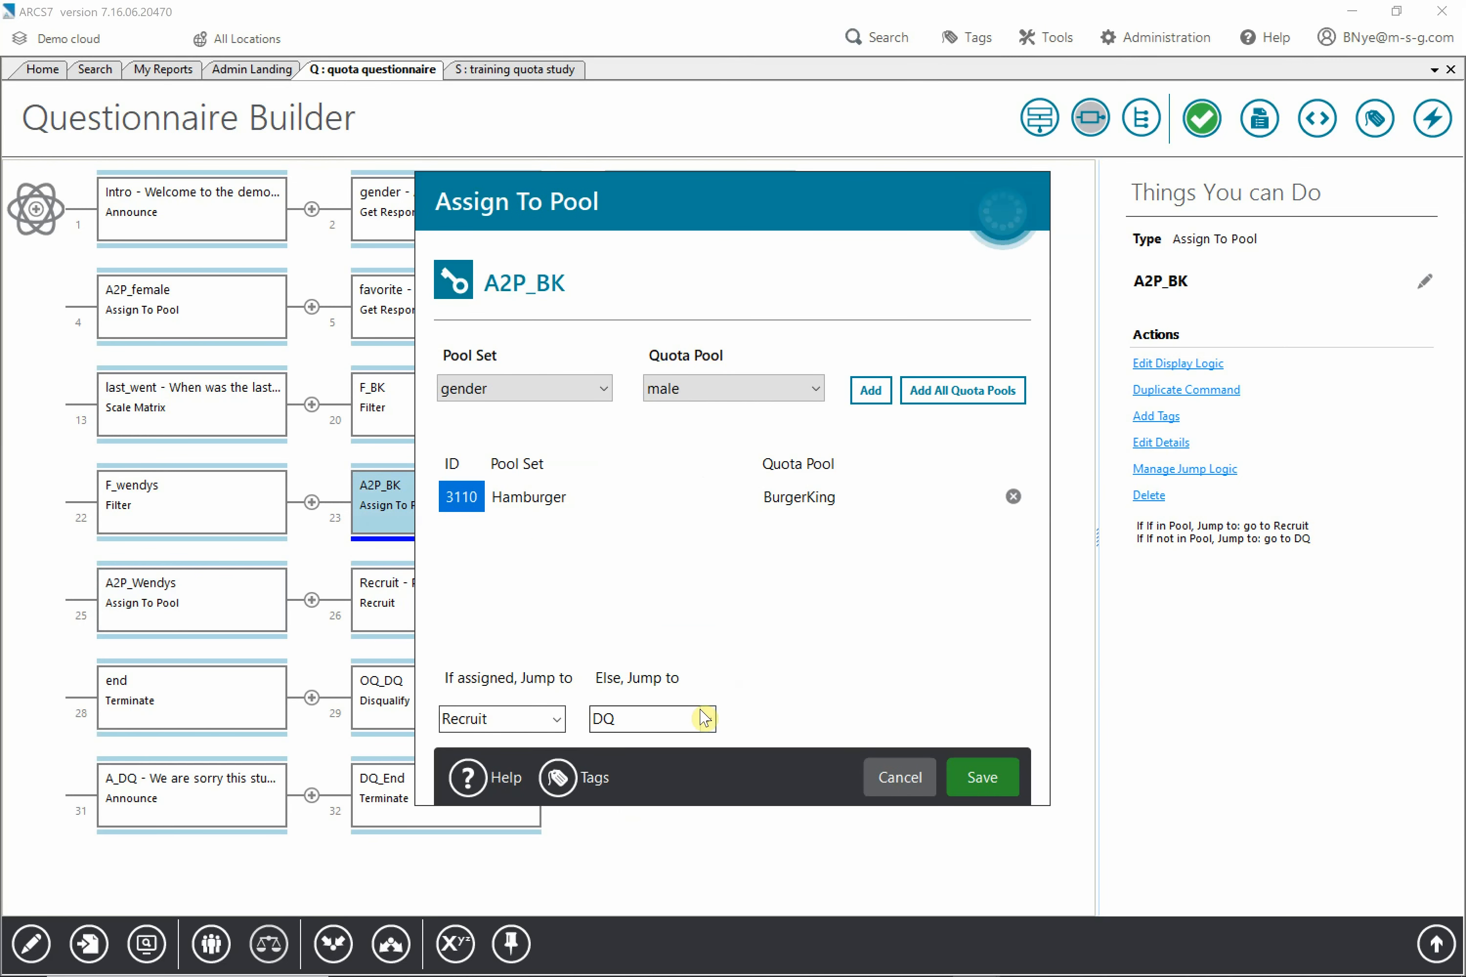
pyautogui.click(705, 719)
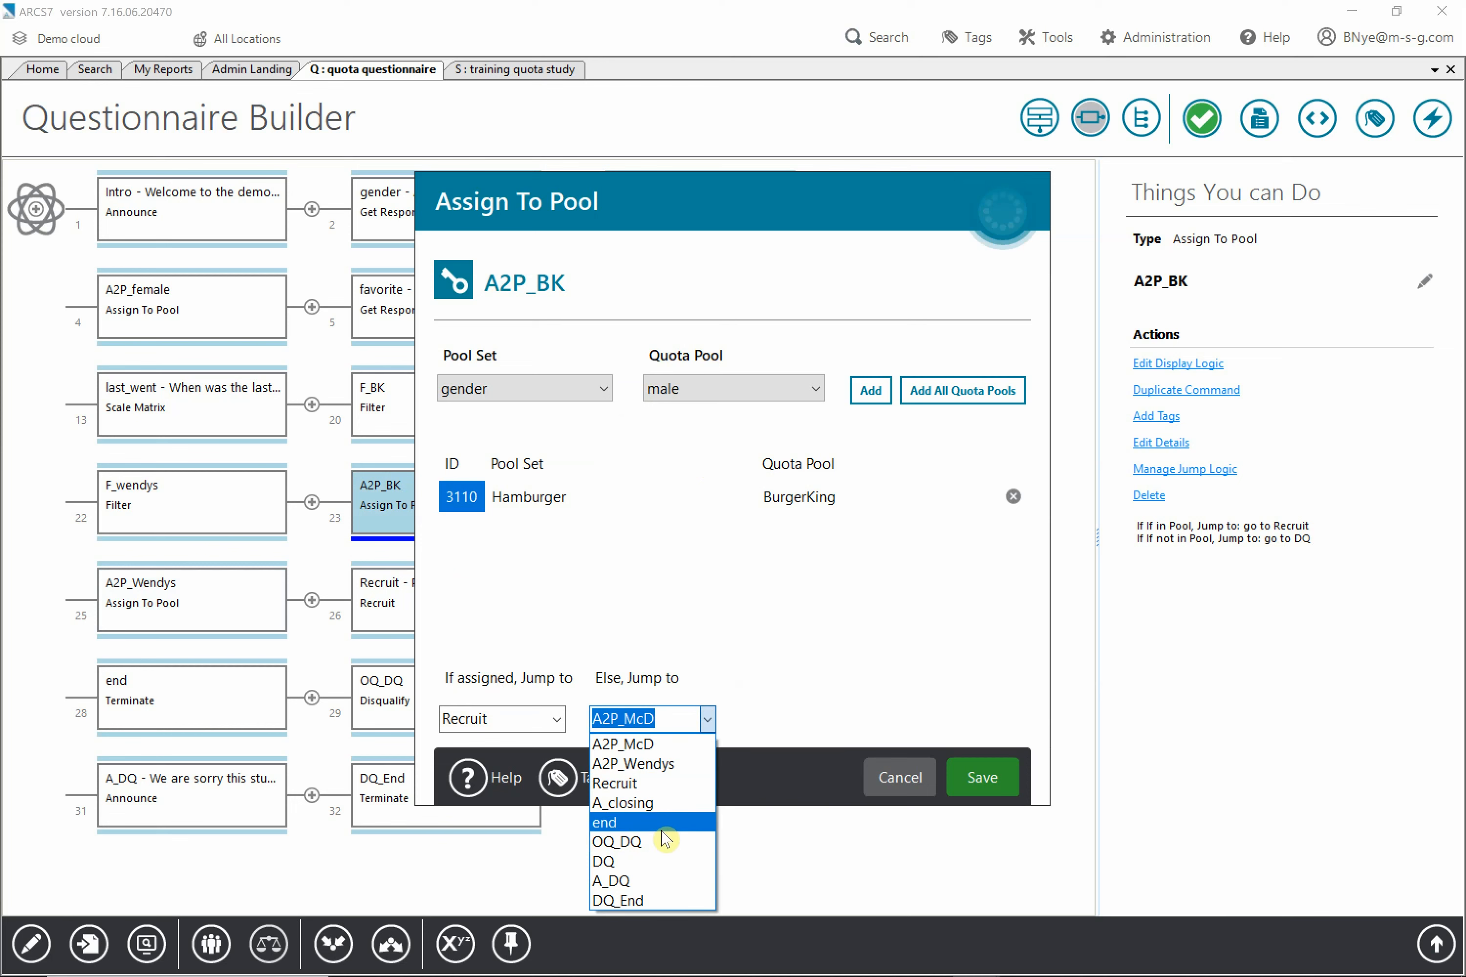
pyautogui.click(664, 843)
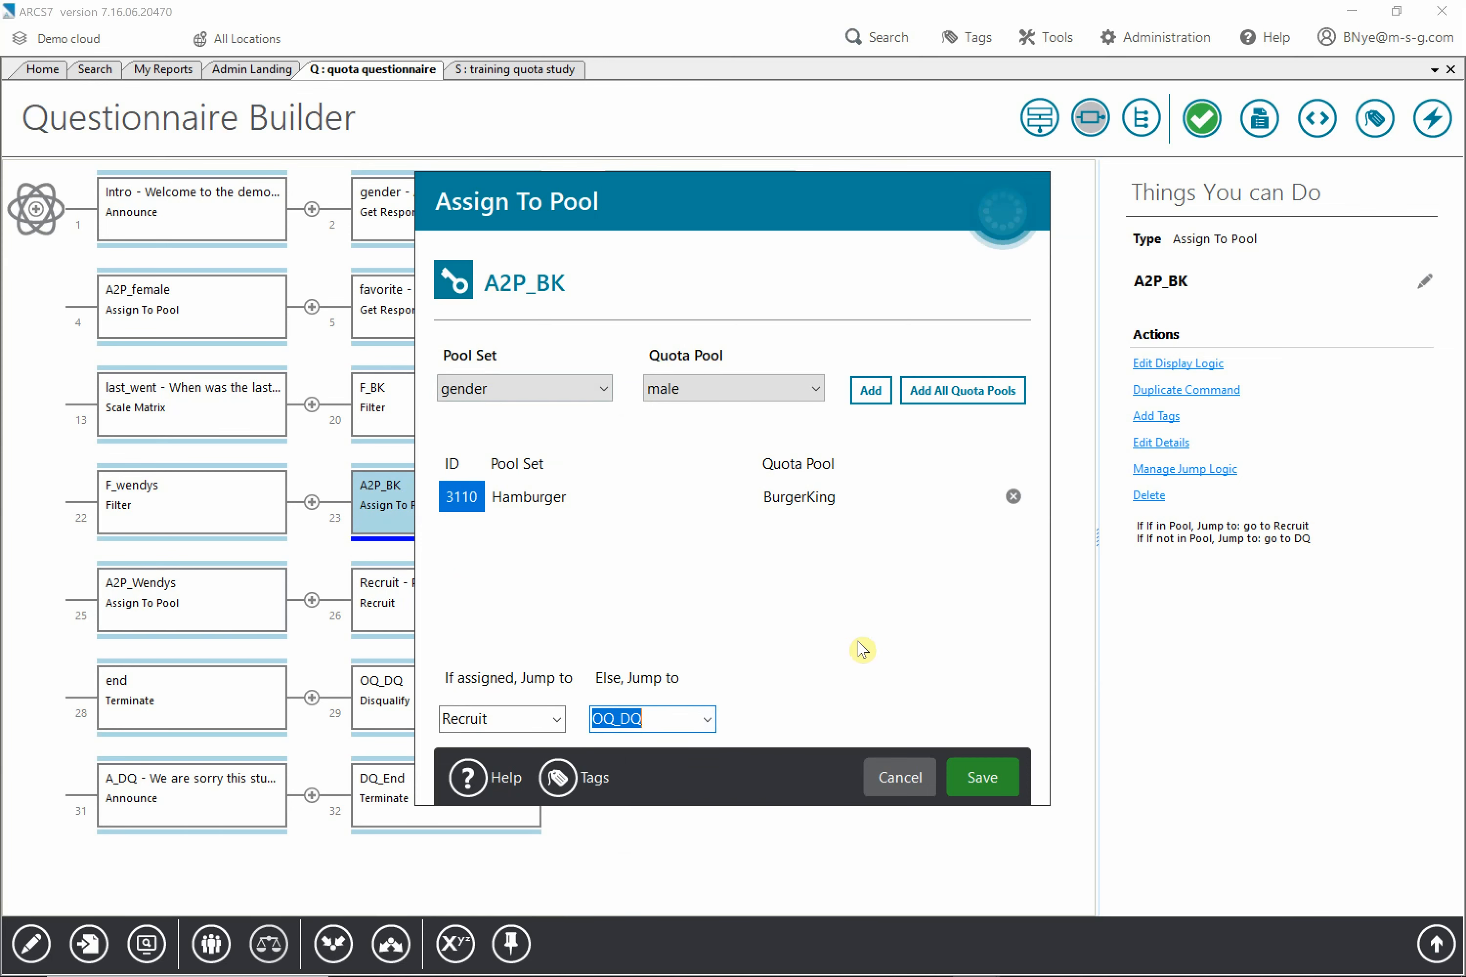
pyautogui.click(990, 780)
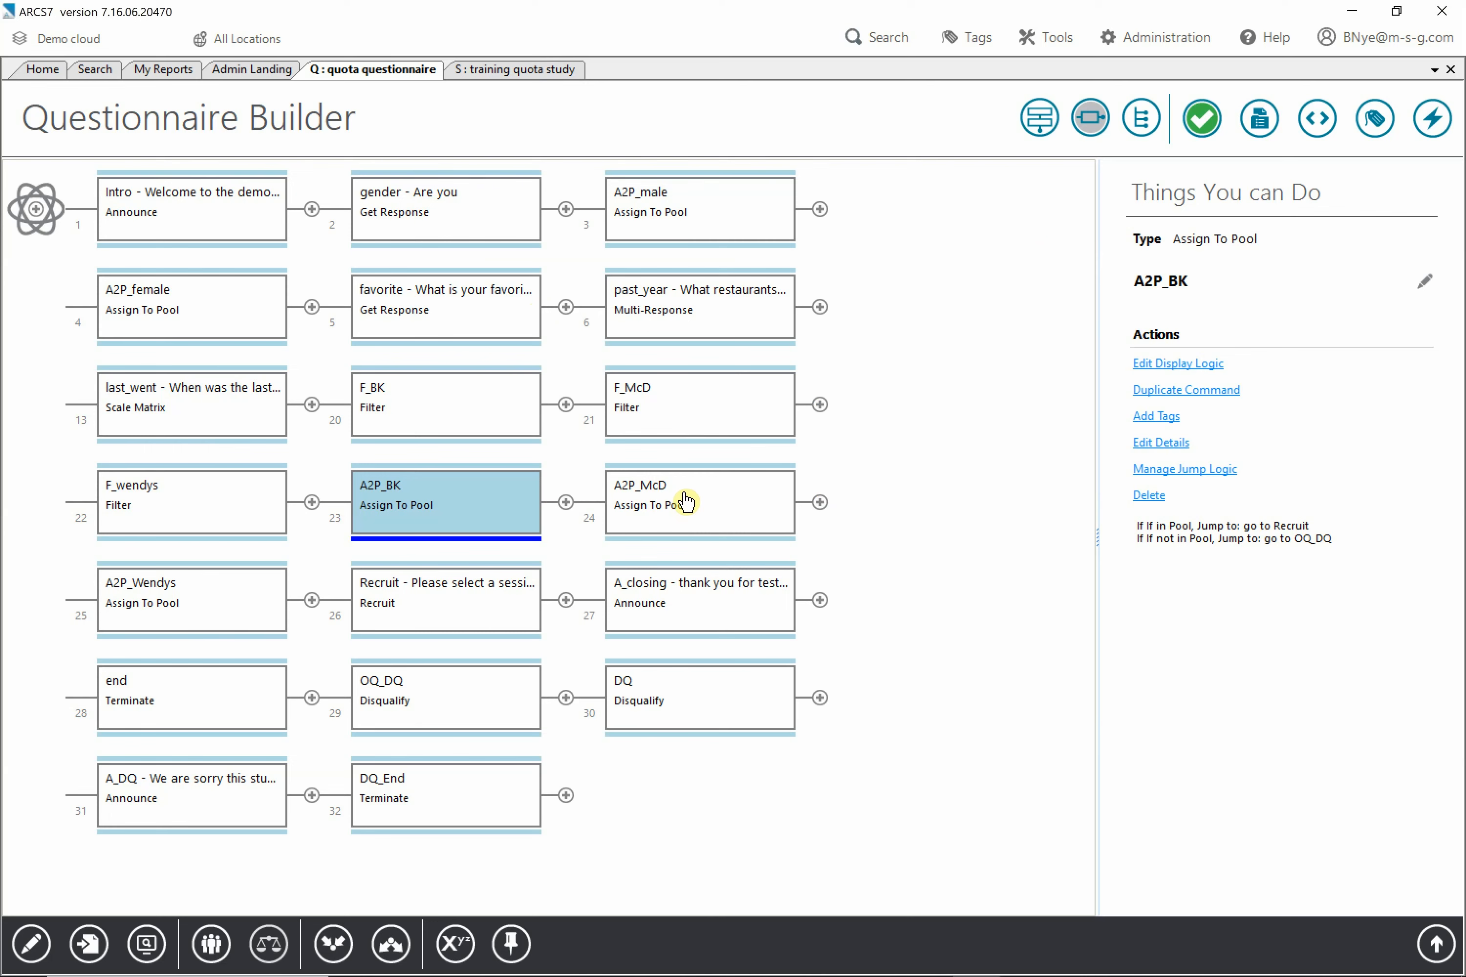
# - Check the pool and jump settings of A2P_McD and the conditions and jumps of the F_wendys filter
pyautogui.click(686, 503)
pyautogui.doubleClick(687, 502)
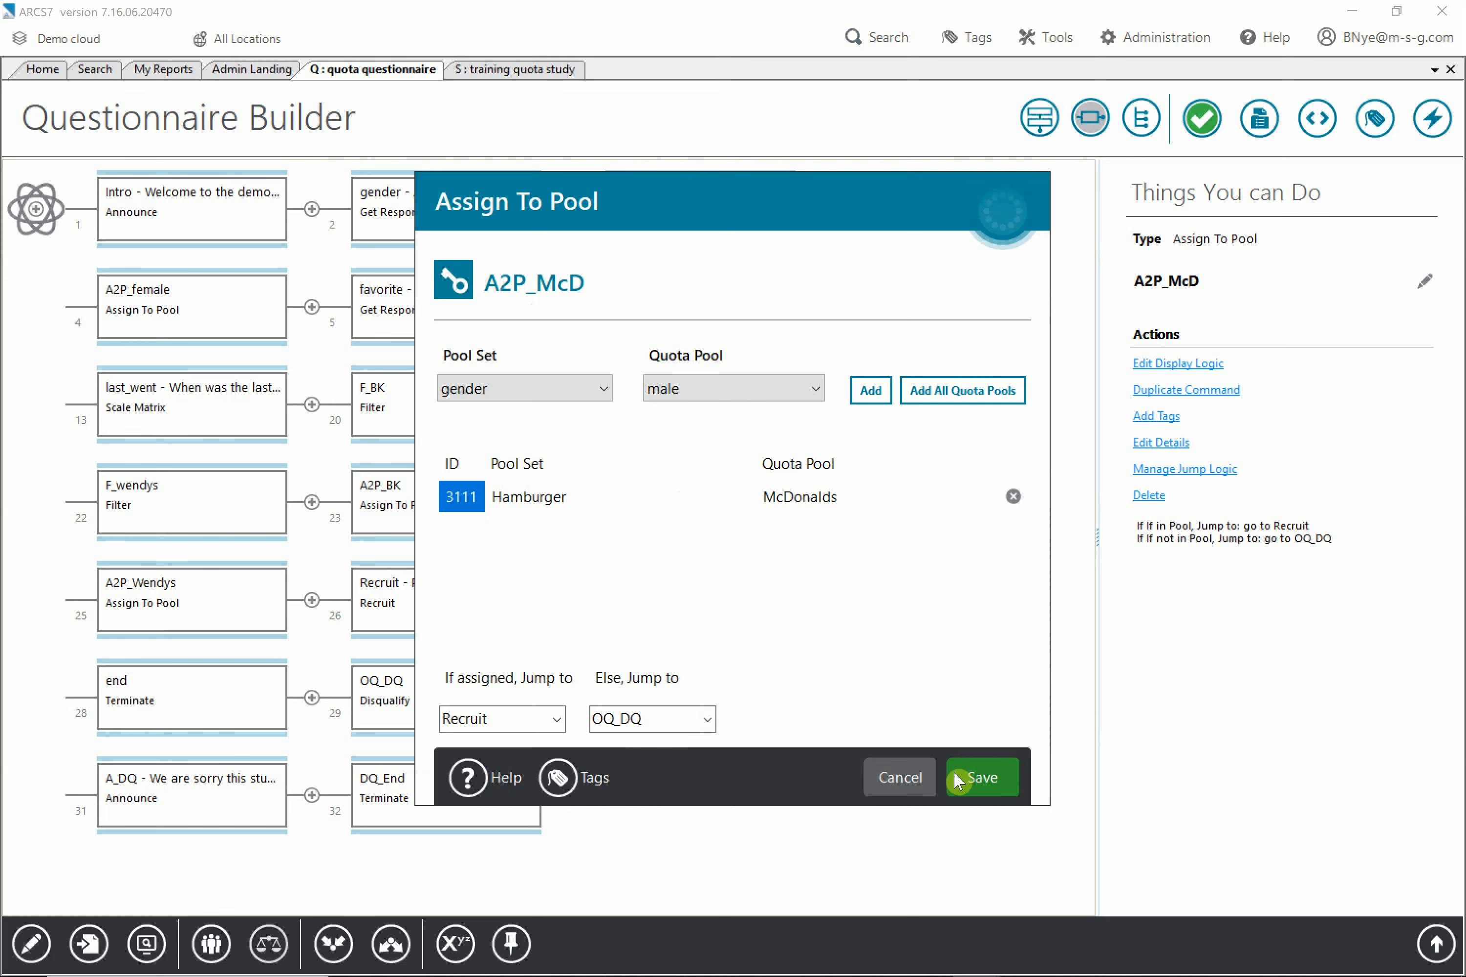
pyautogui.click(974, 784)
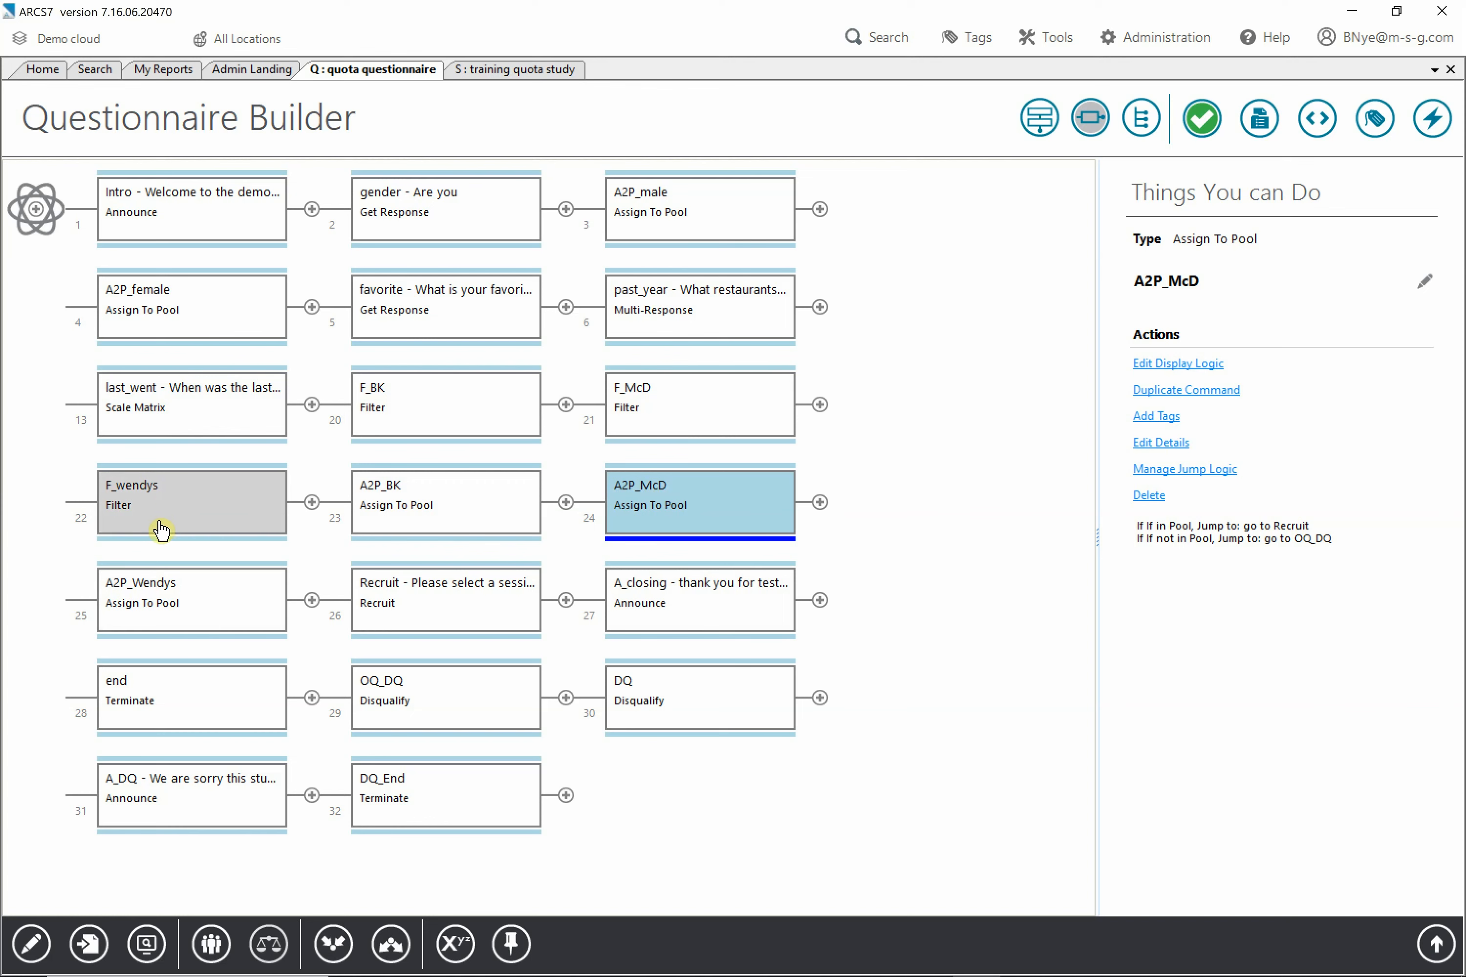
pyautogui.doubleClick(163, 501)
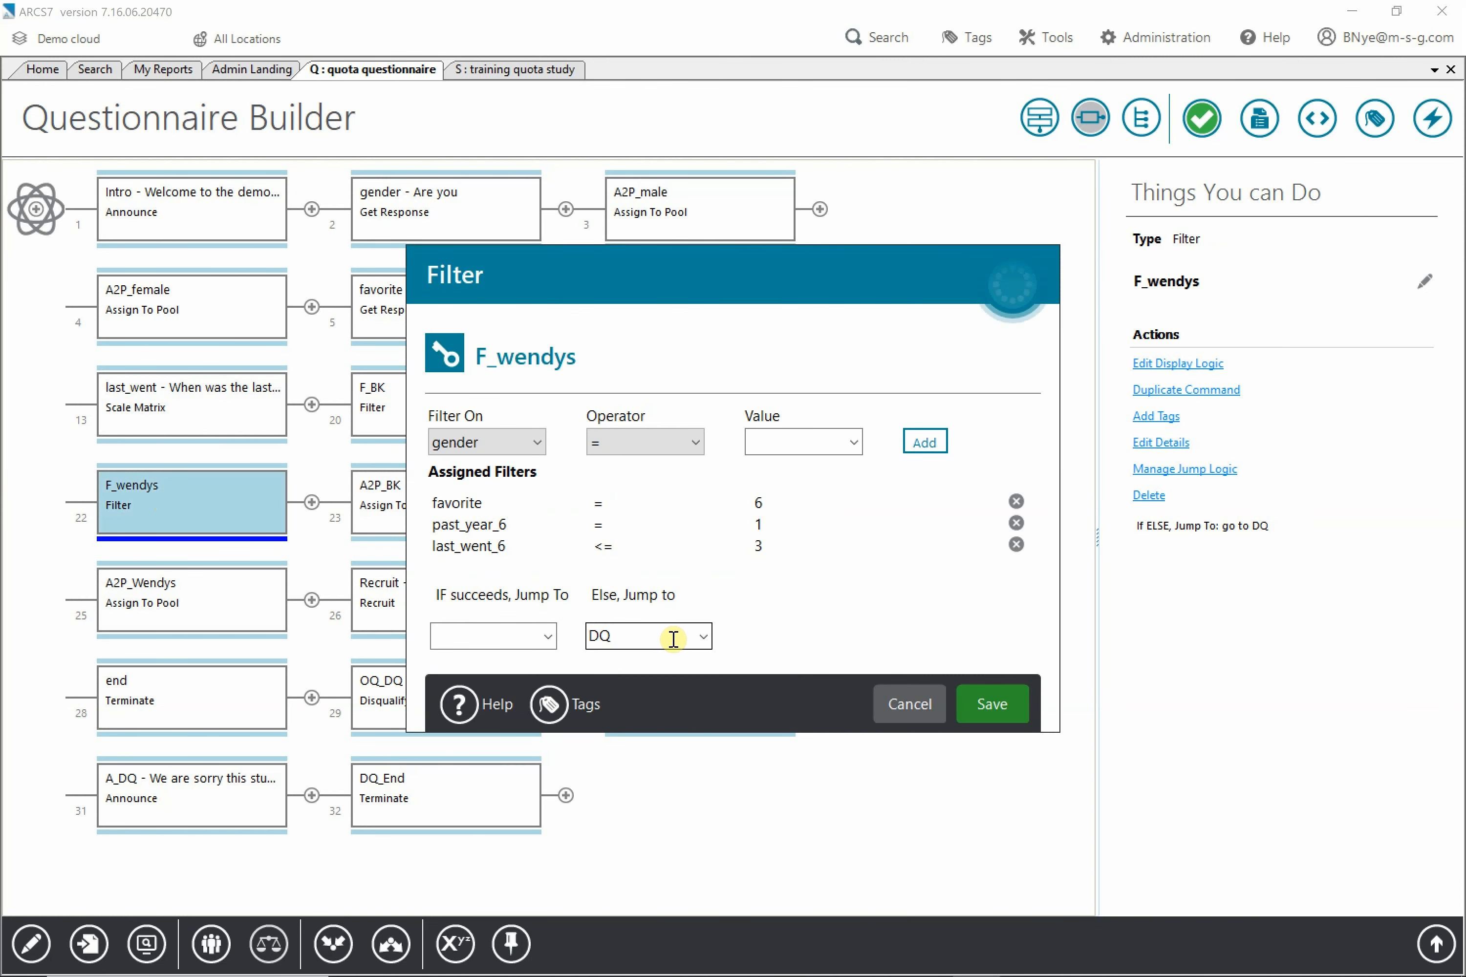
pyautogui.click(988, 712)
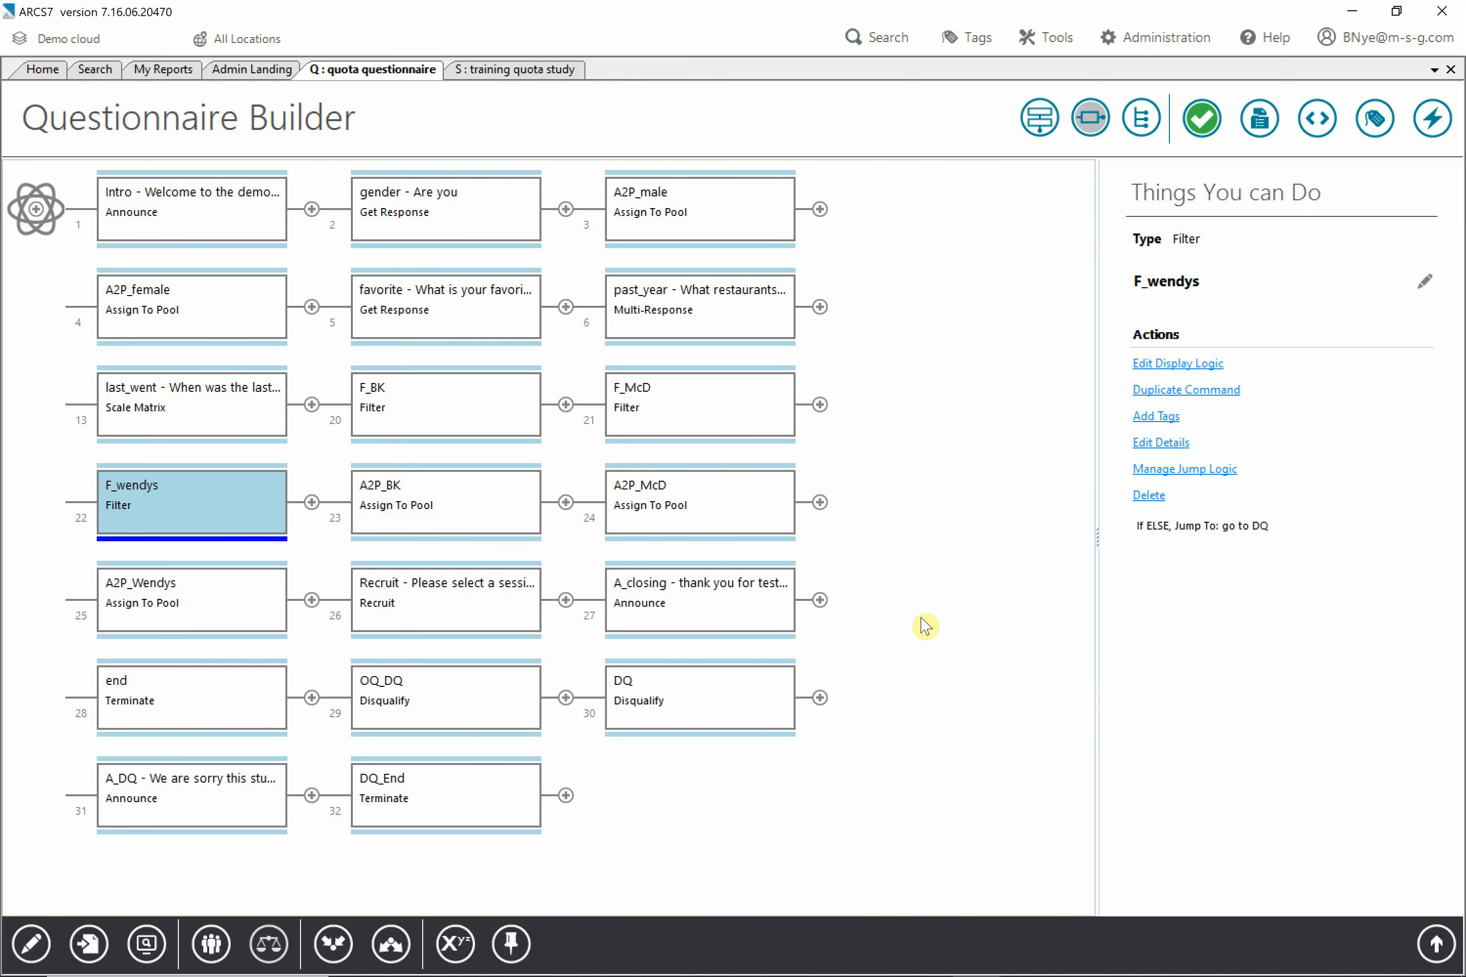
# - Activate the training quota study and publish it
pyautogui.click(519, 72)
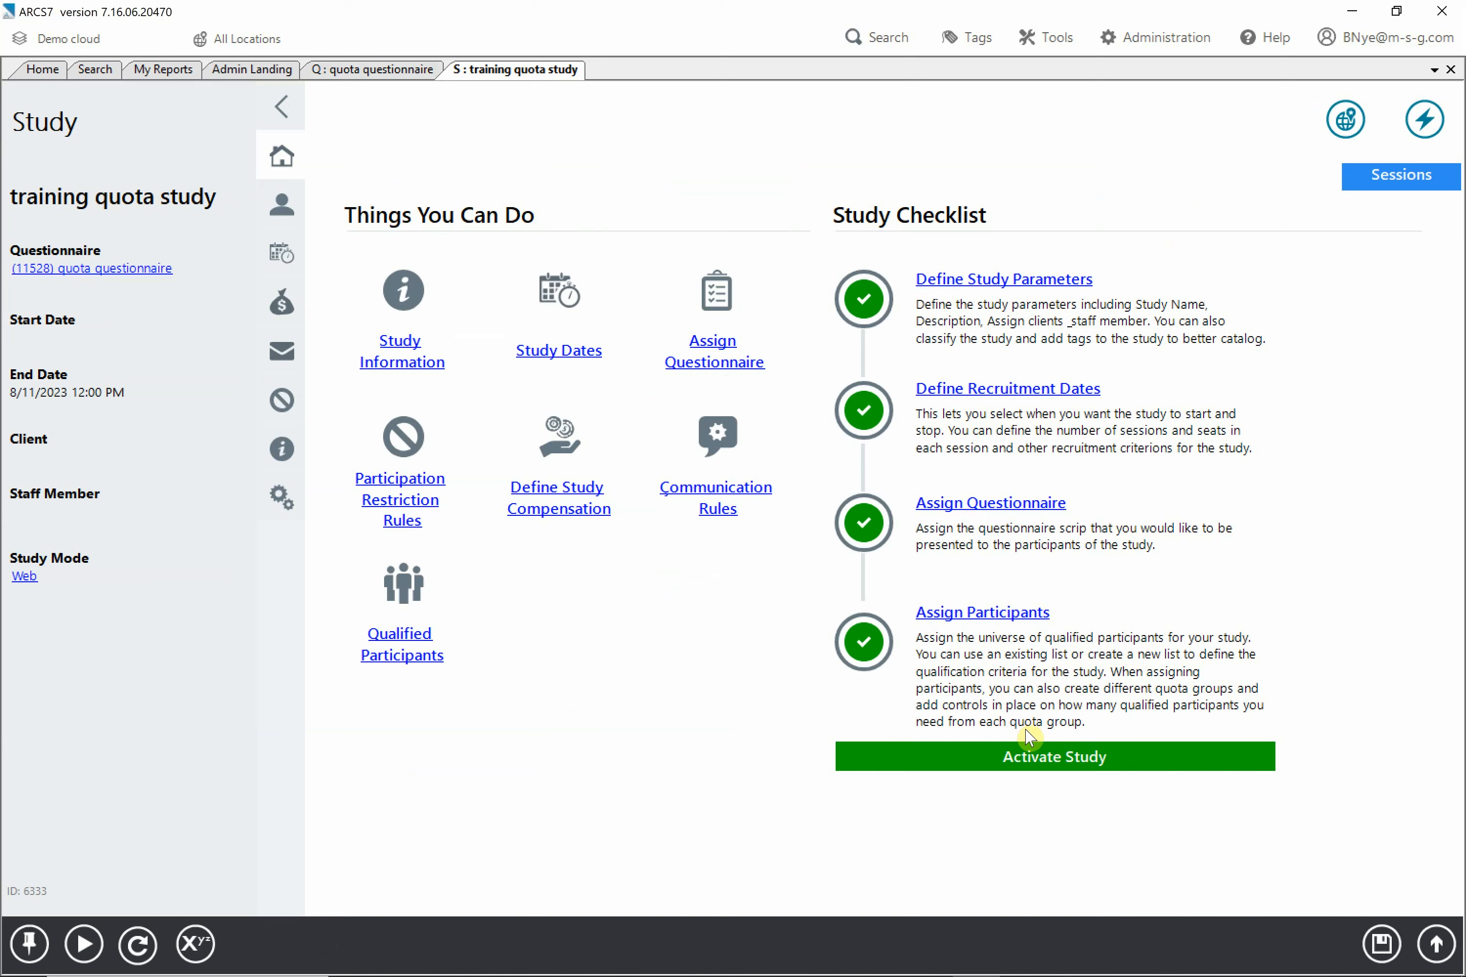
pyautogui.click(1028, 759)
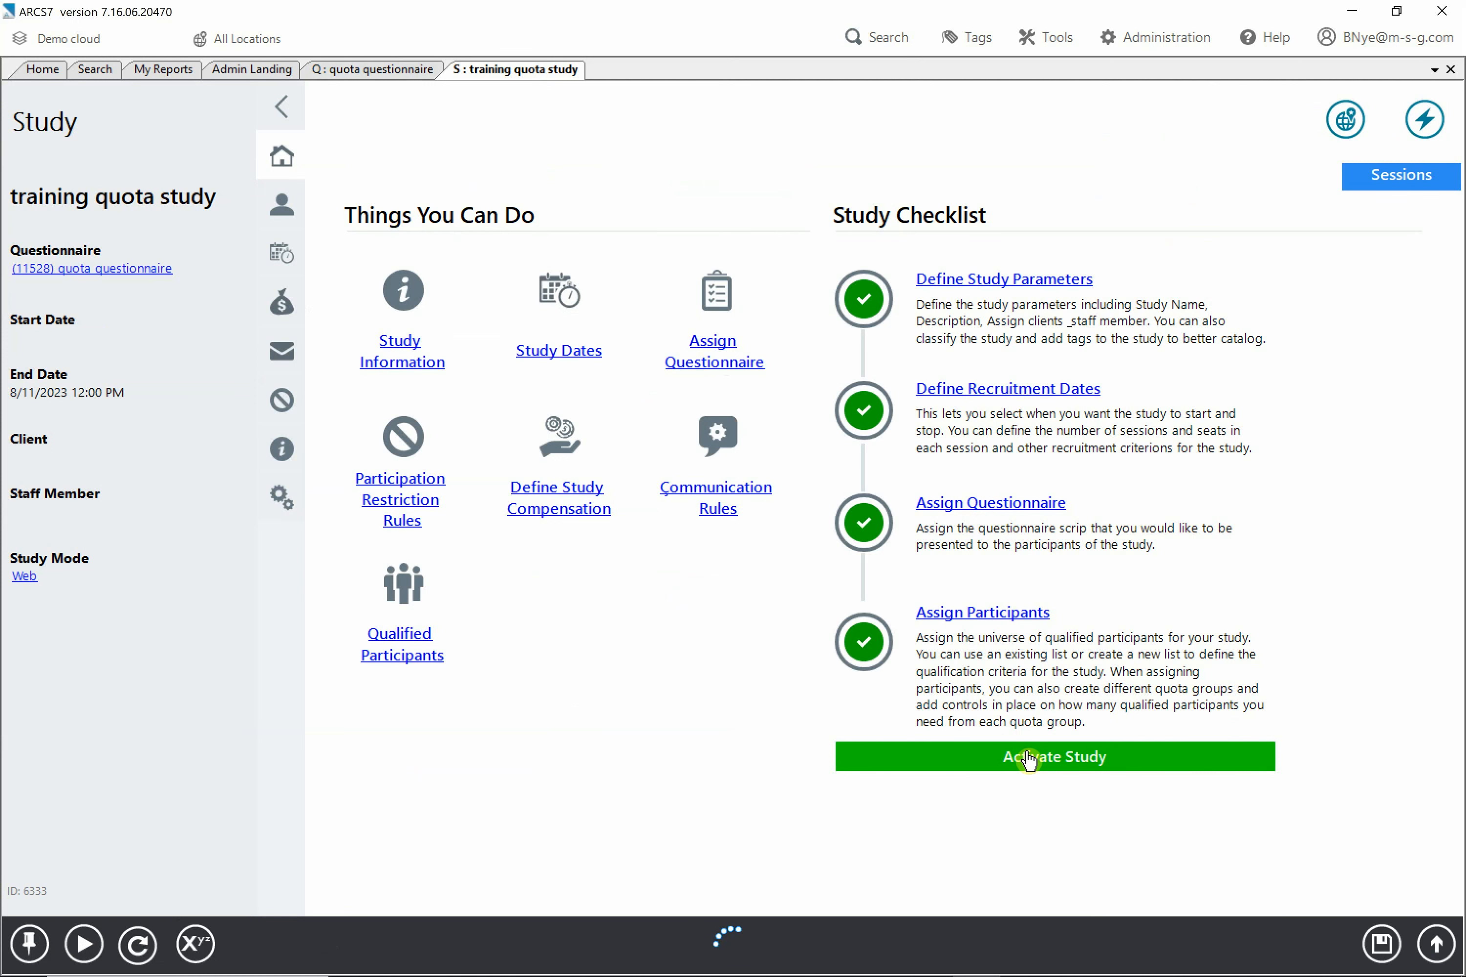
pyautogui.click(964, 563)
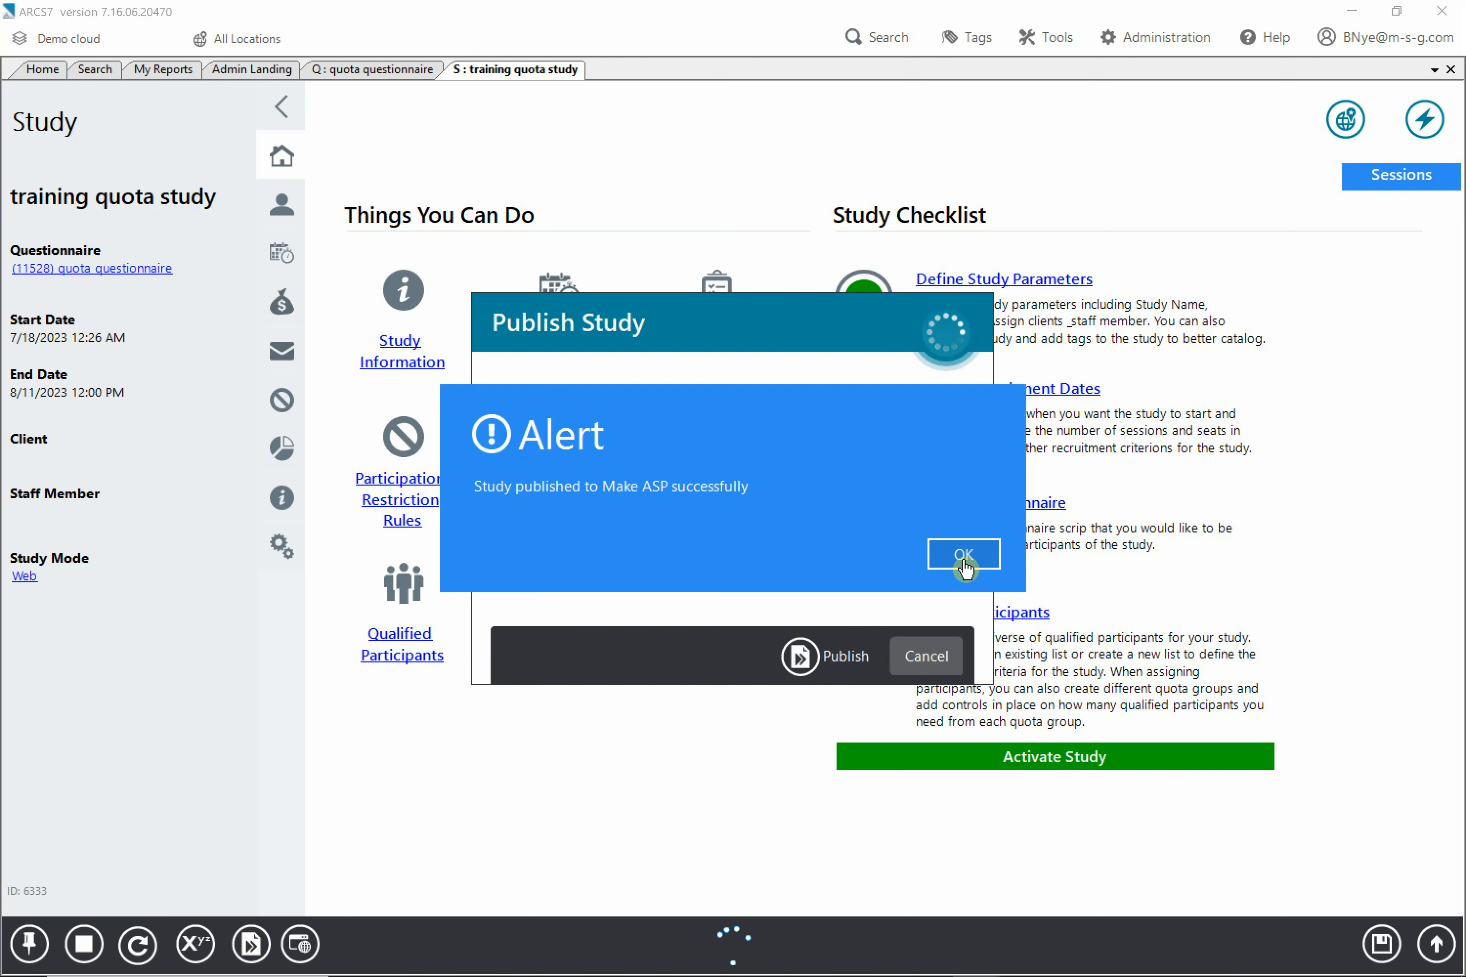
pyautogui.click(967, 567)
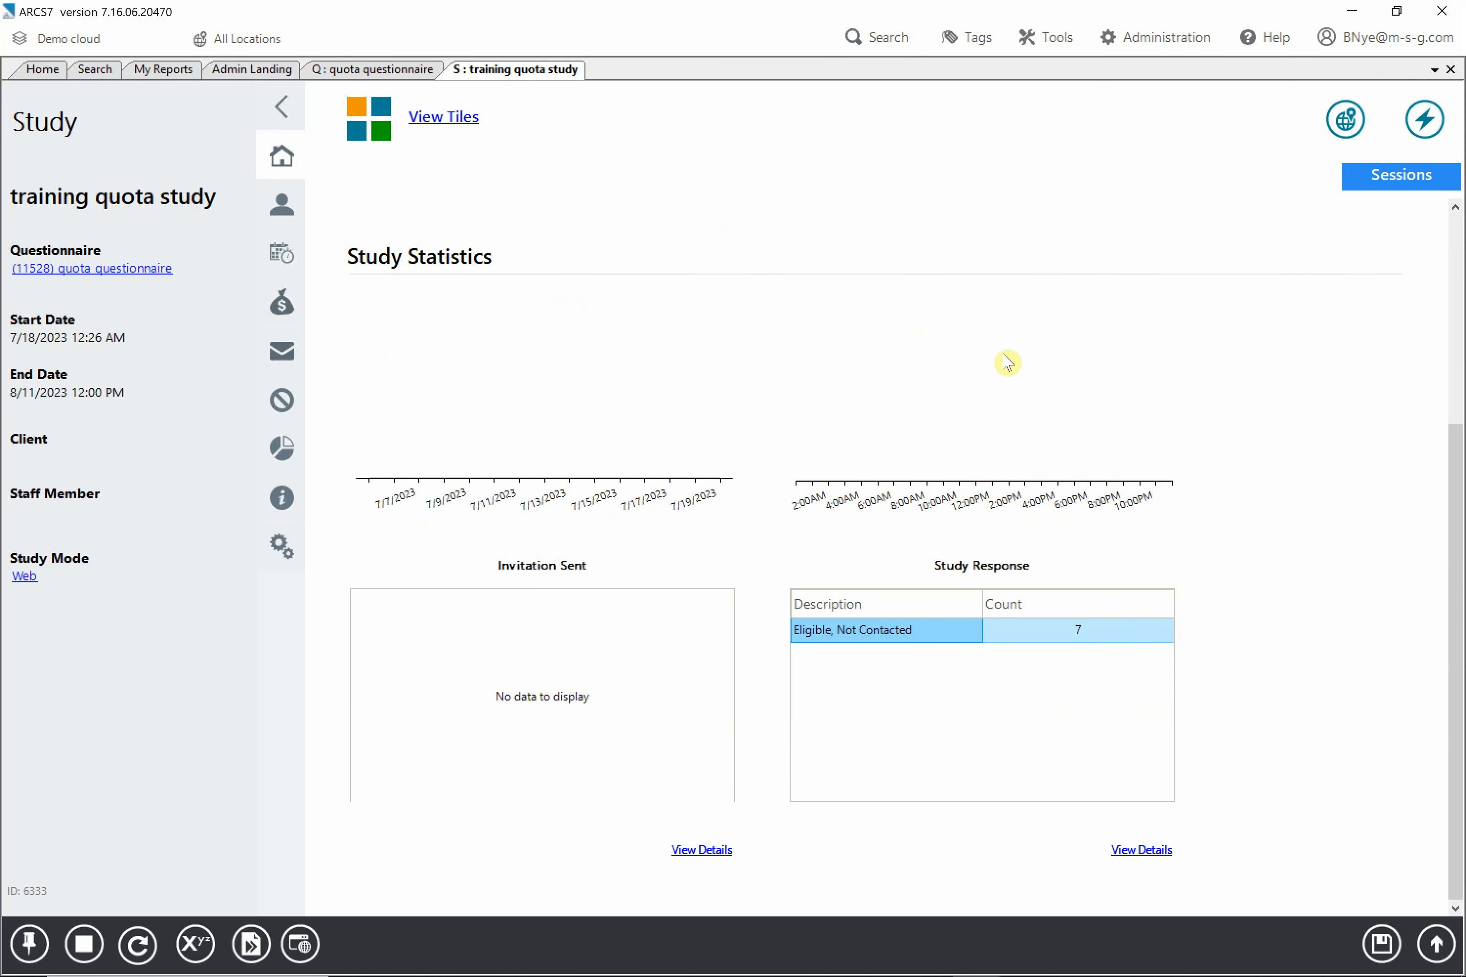
# - Open the study's web portal in the browser and sign in with the participant's username and password
pyautogui.moveTo(289, 974)
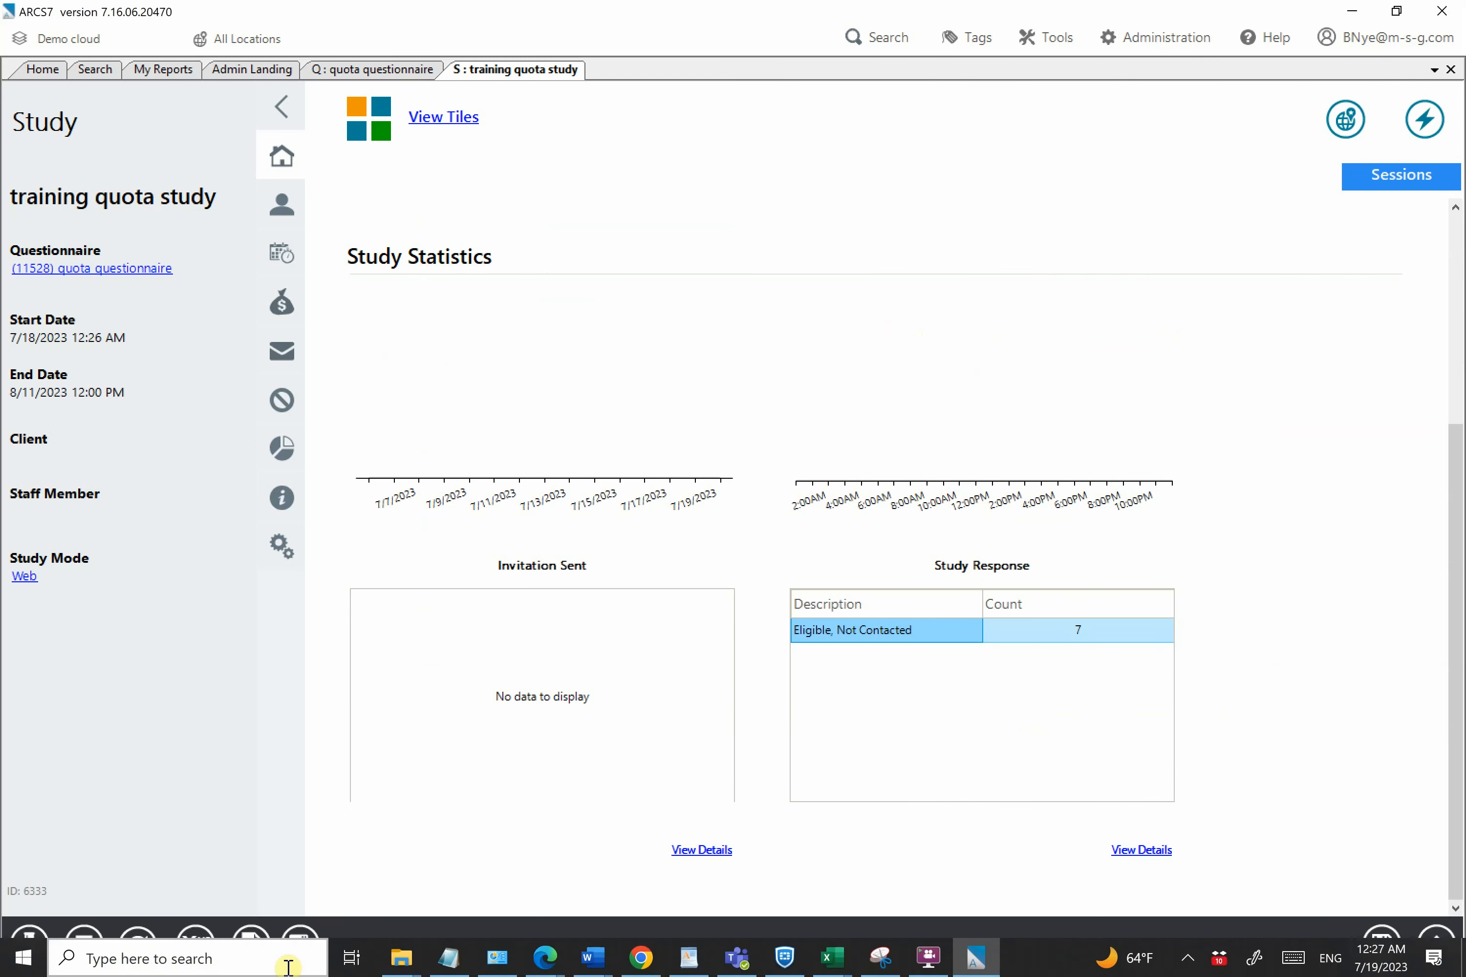
pyautogui.click(299, 937)
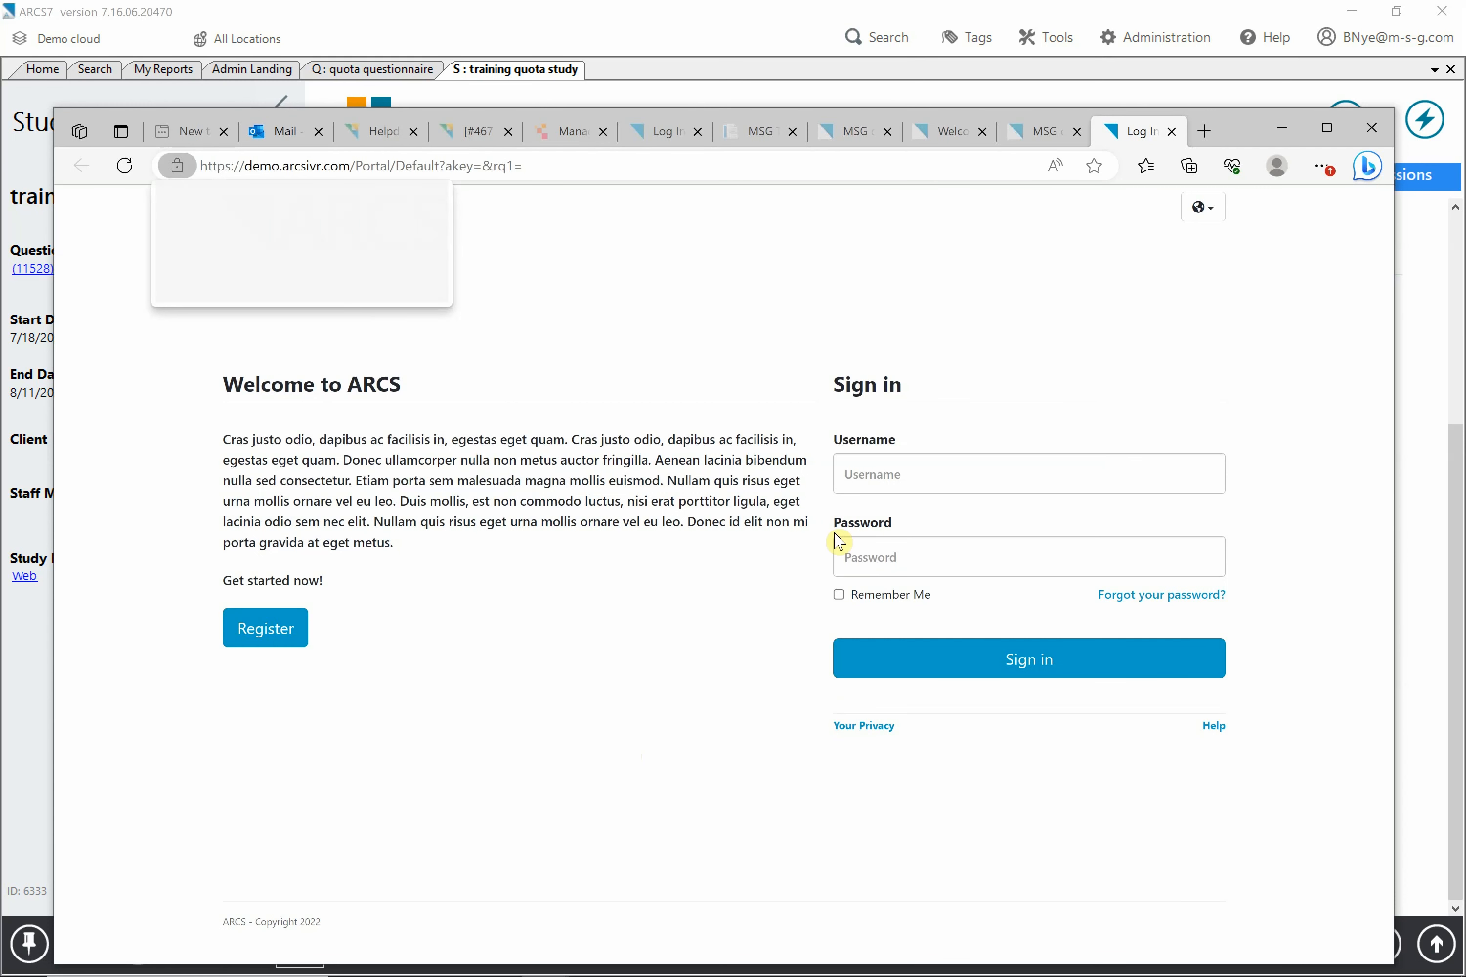
pyautogui.click(904, 482)
pyautogui.write('30744')
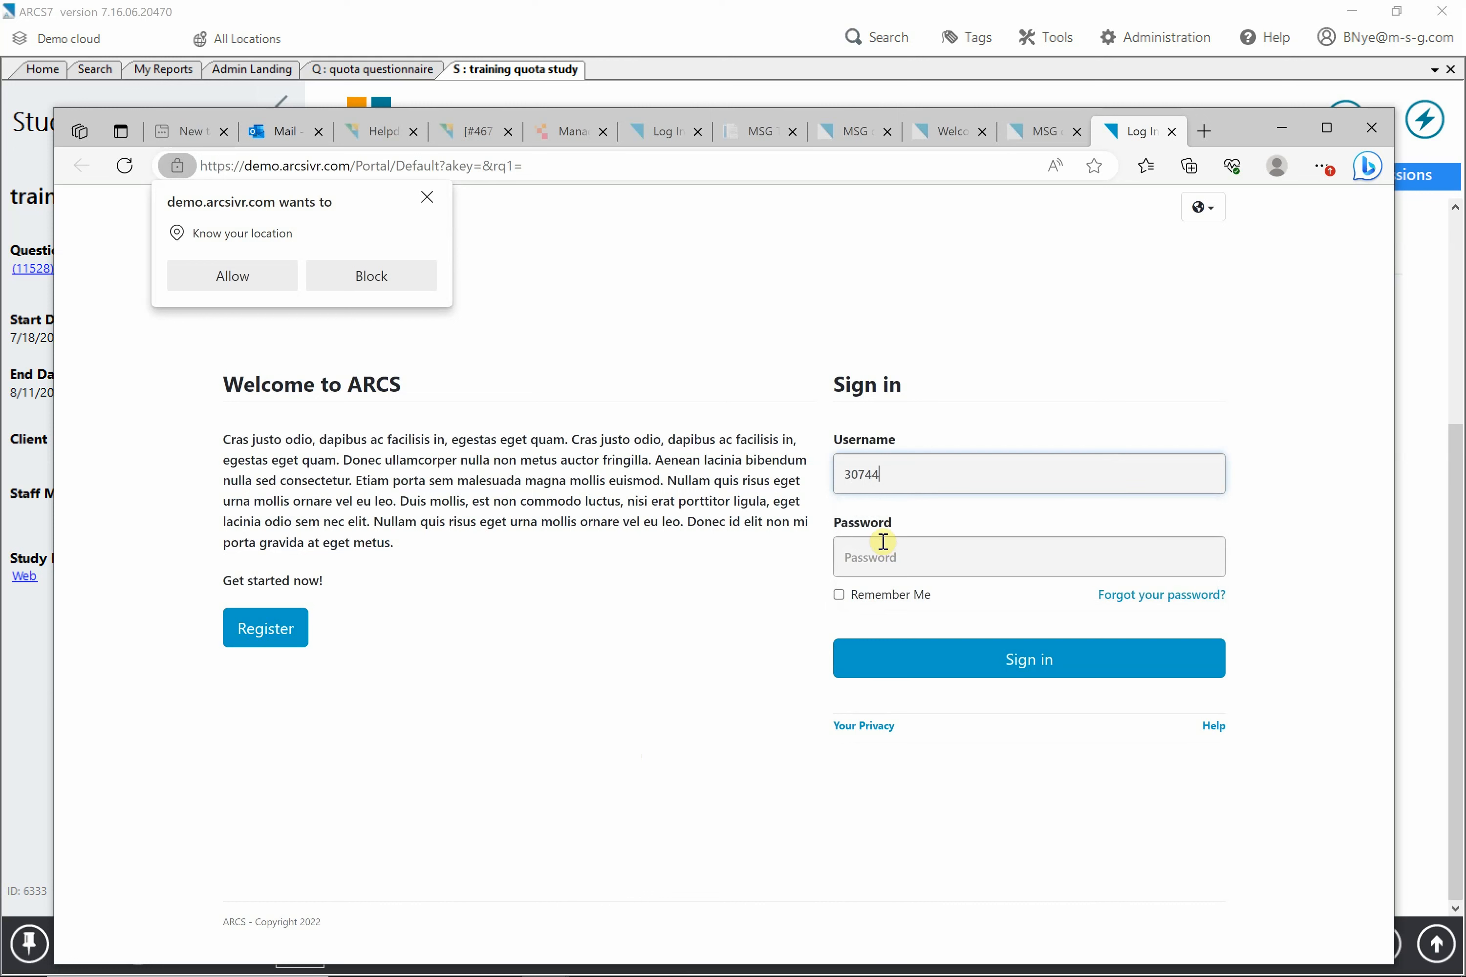
pyautogui.click(885, 560)
pyautogui.write('***')
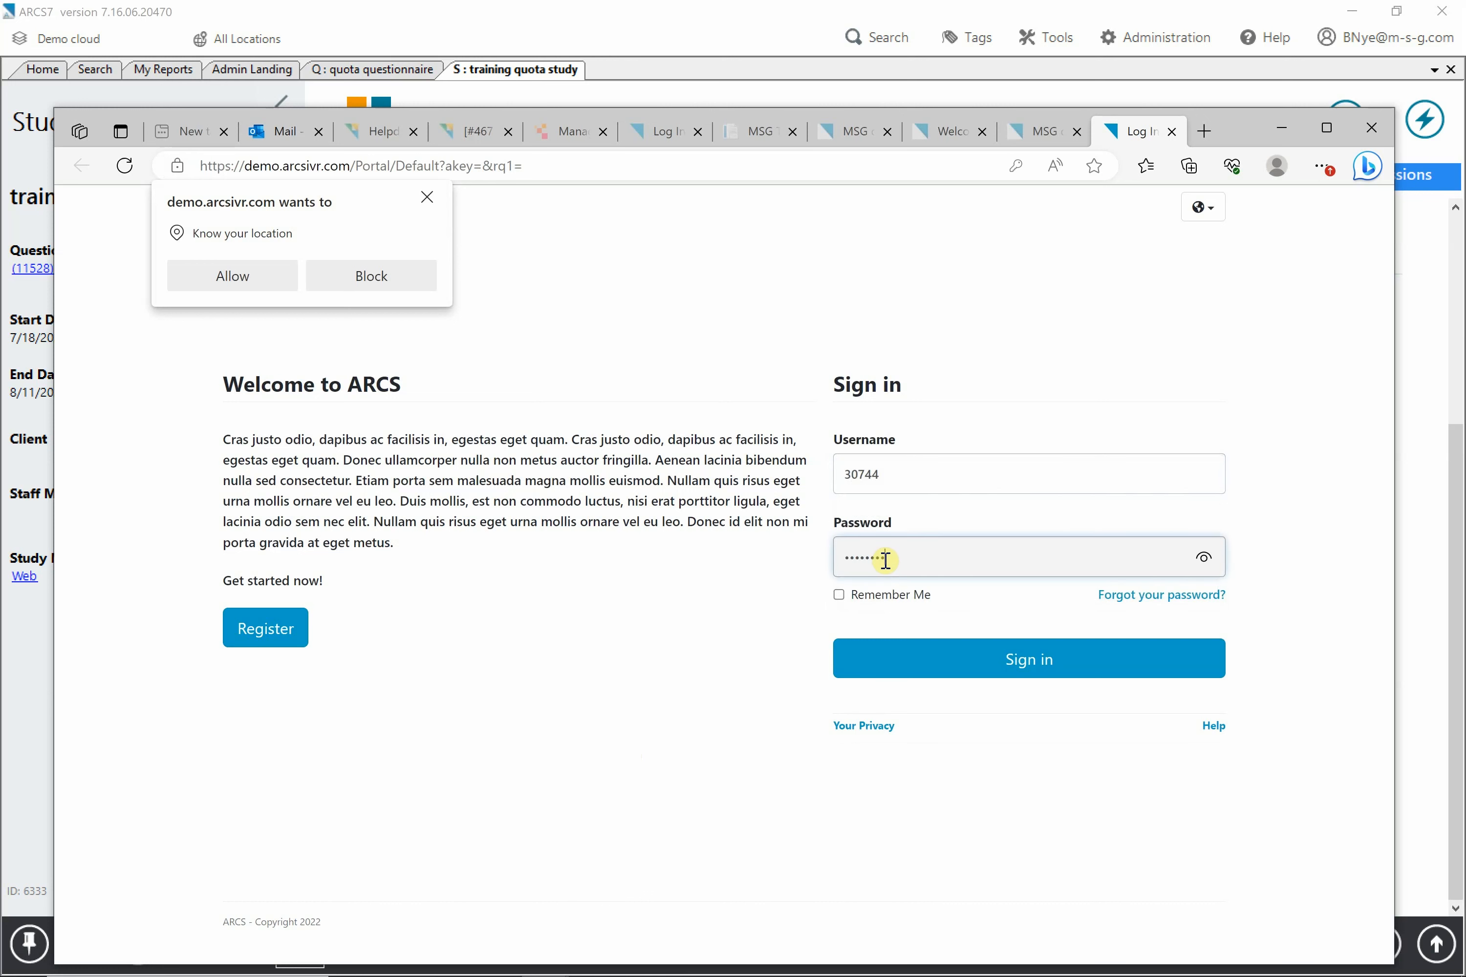
pyautogui.press('Return')
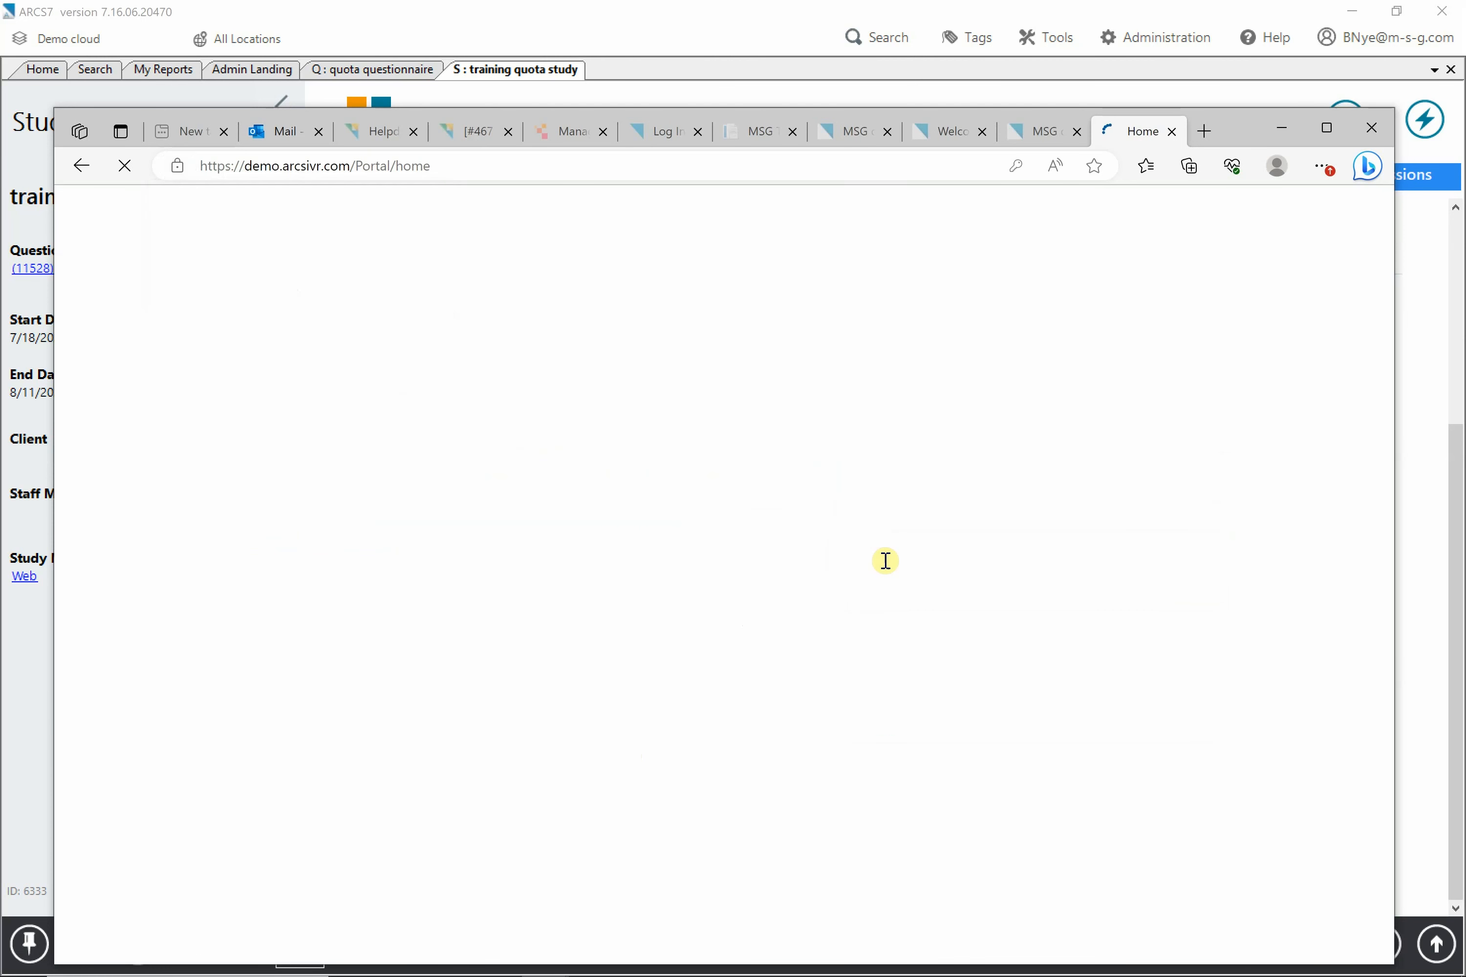
# - Start the training quota study from the portal's available surveys and continue past its welcome page
pyautogui.click(1383, 860)
pyautogui.click(1383, 860)
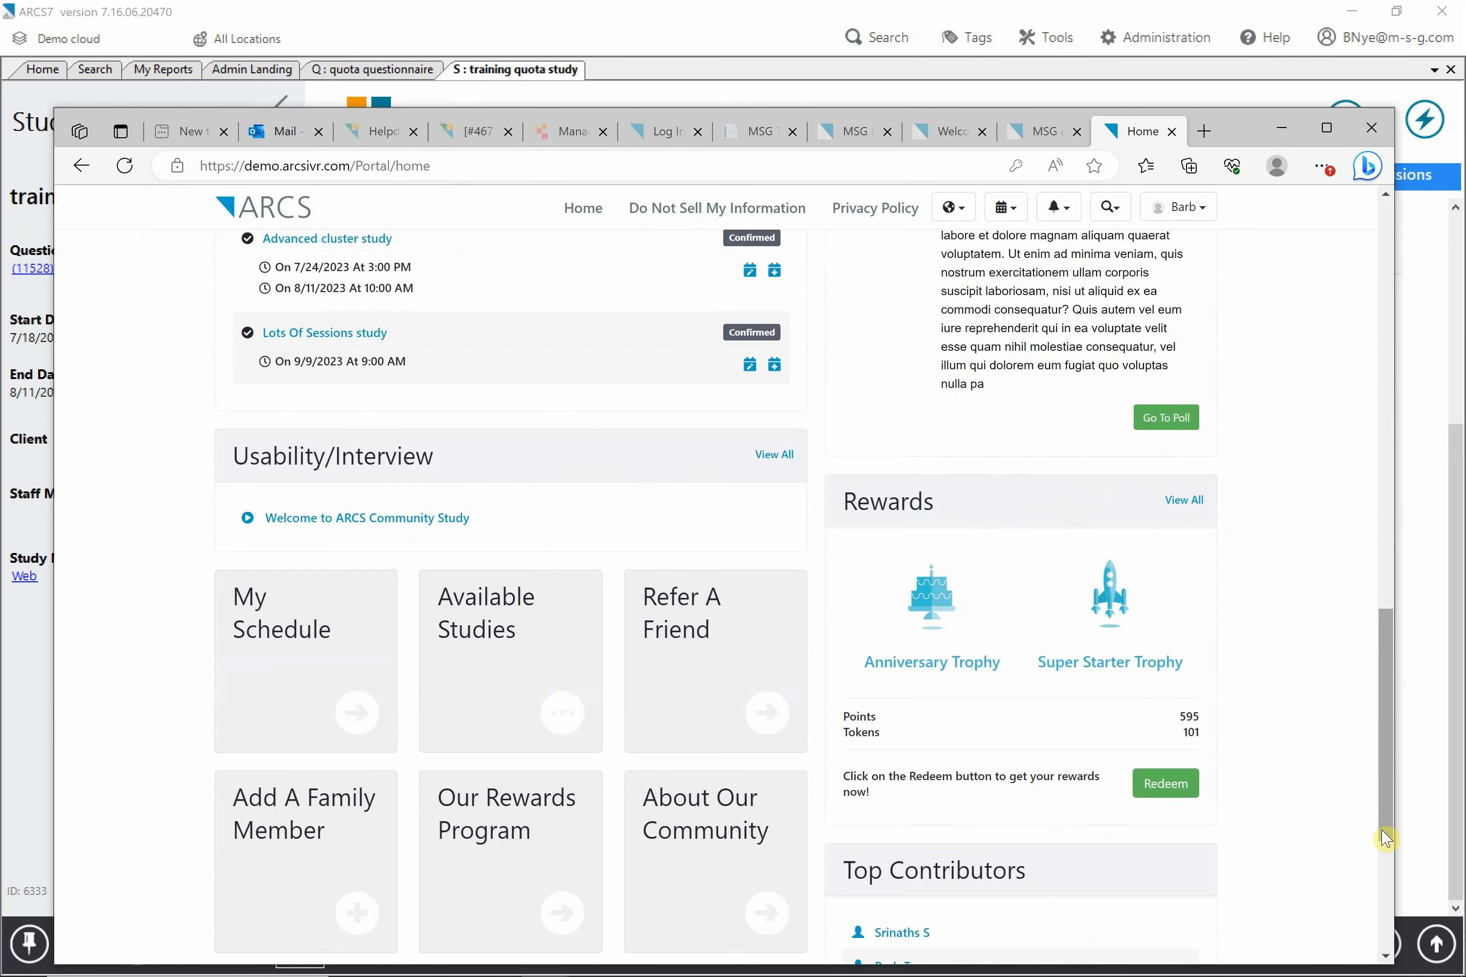
pyautogui.click(1386, 543)
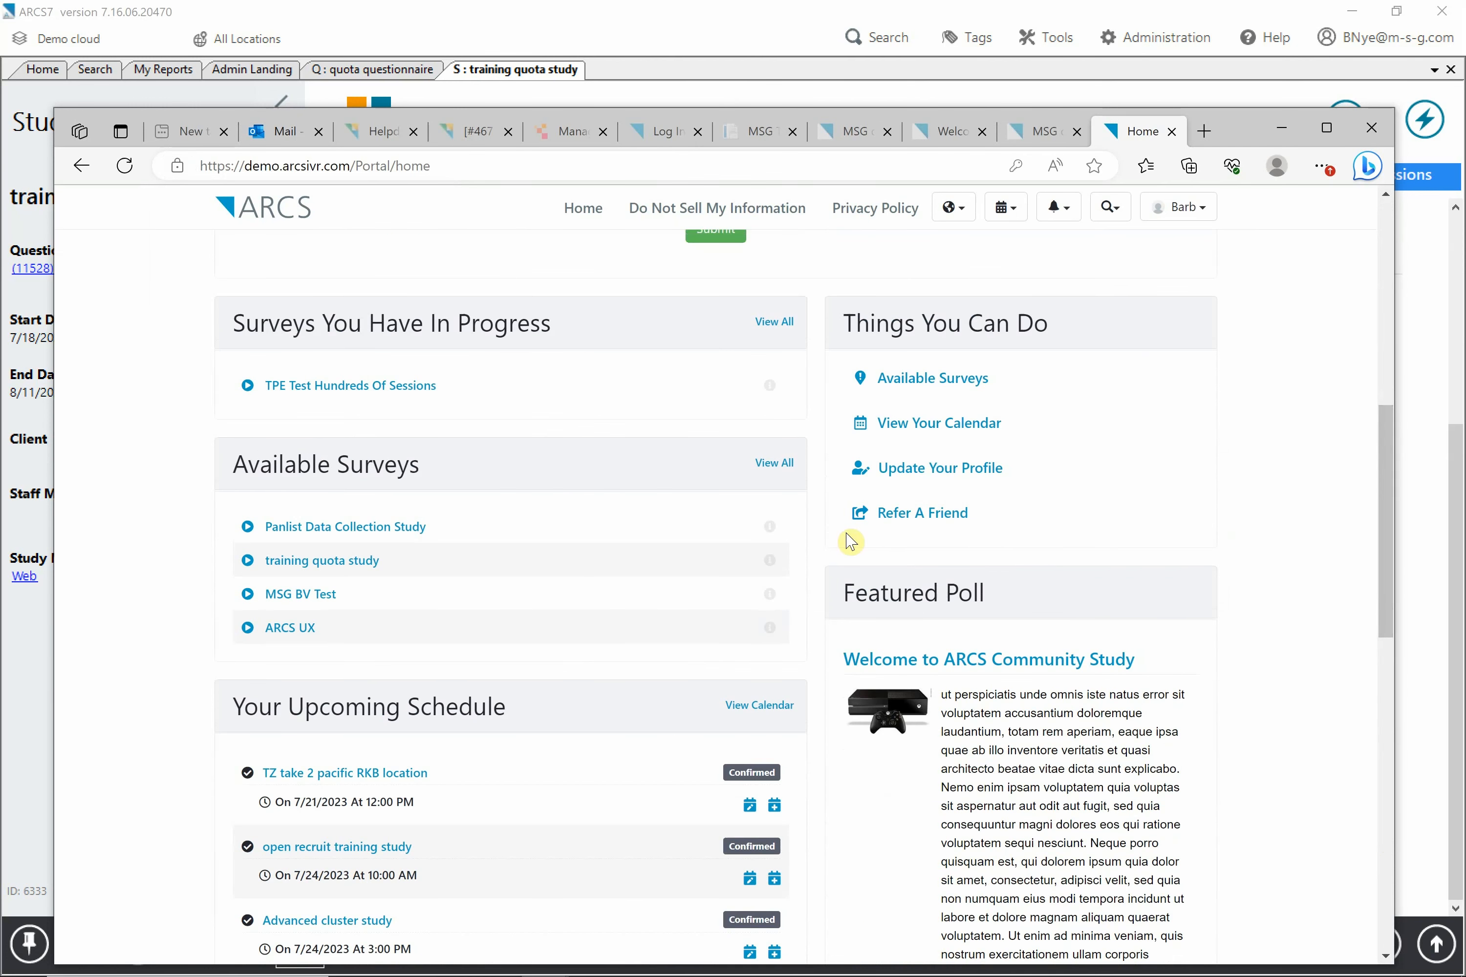
pyautogui.click(365, 562)
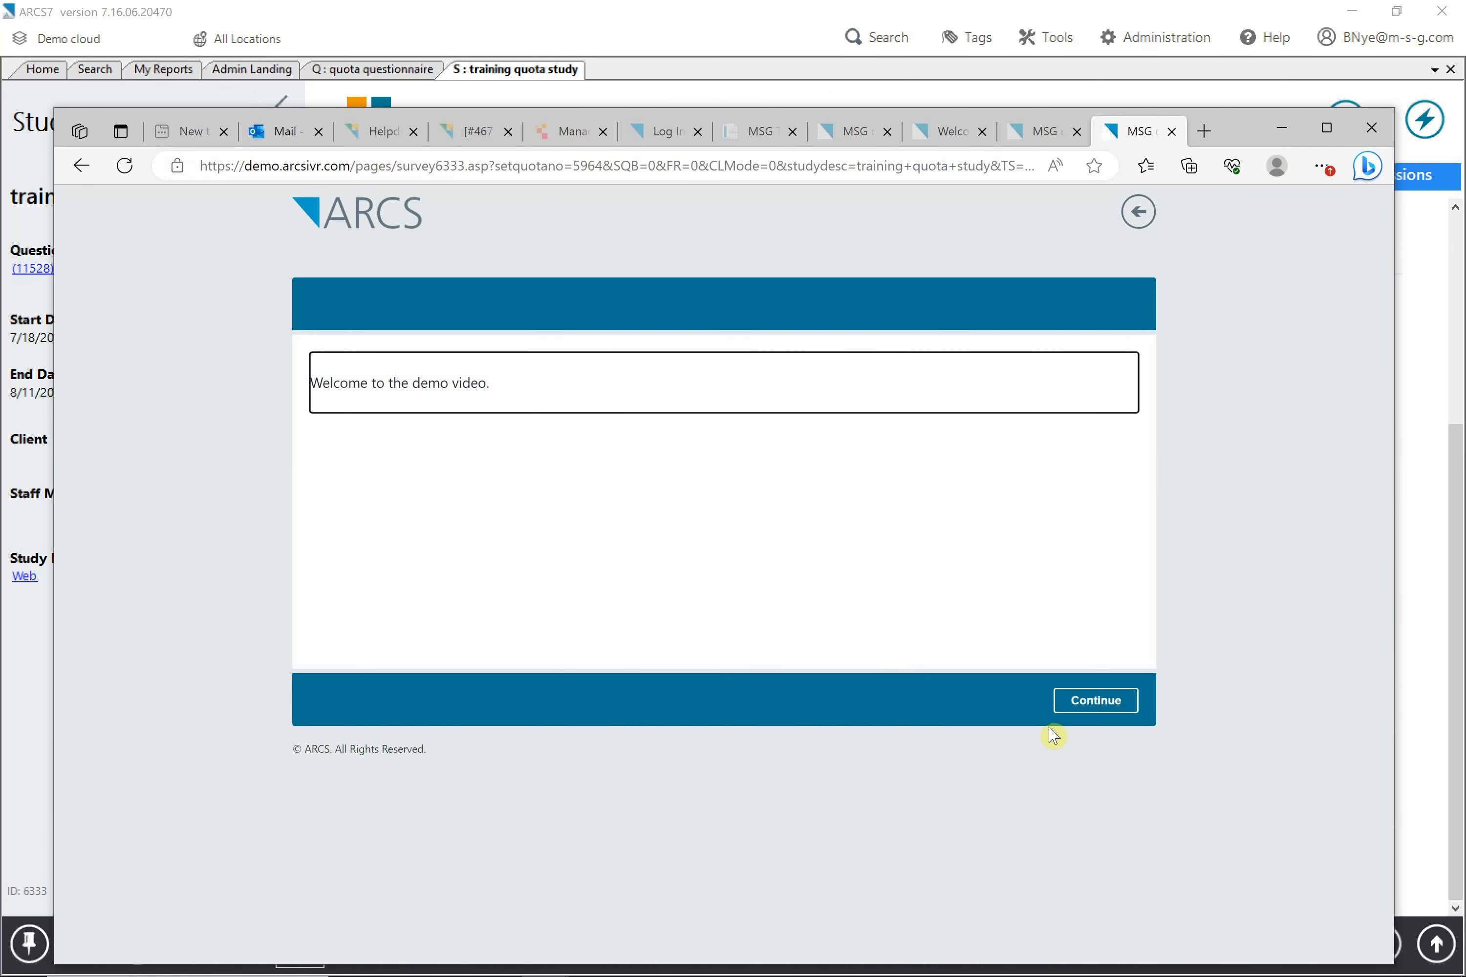
pyautogui.click(1095, 701)
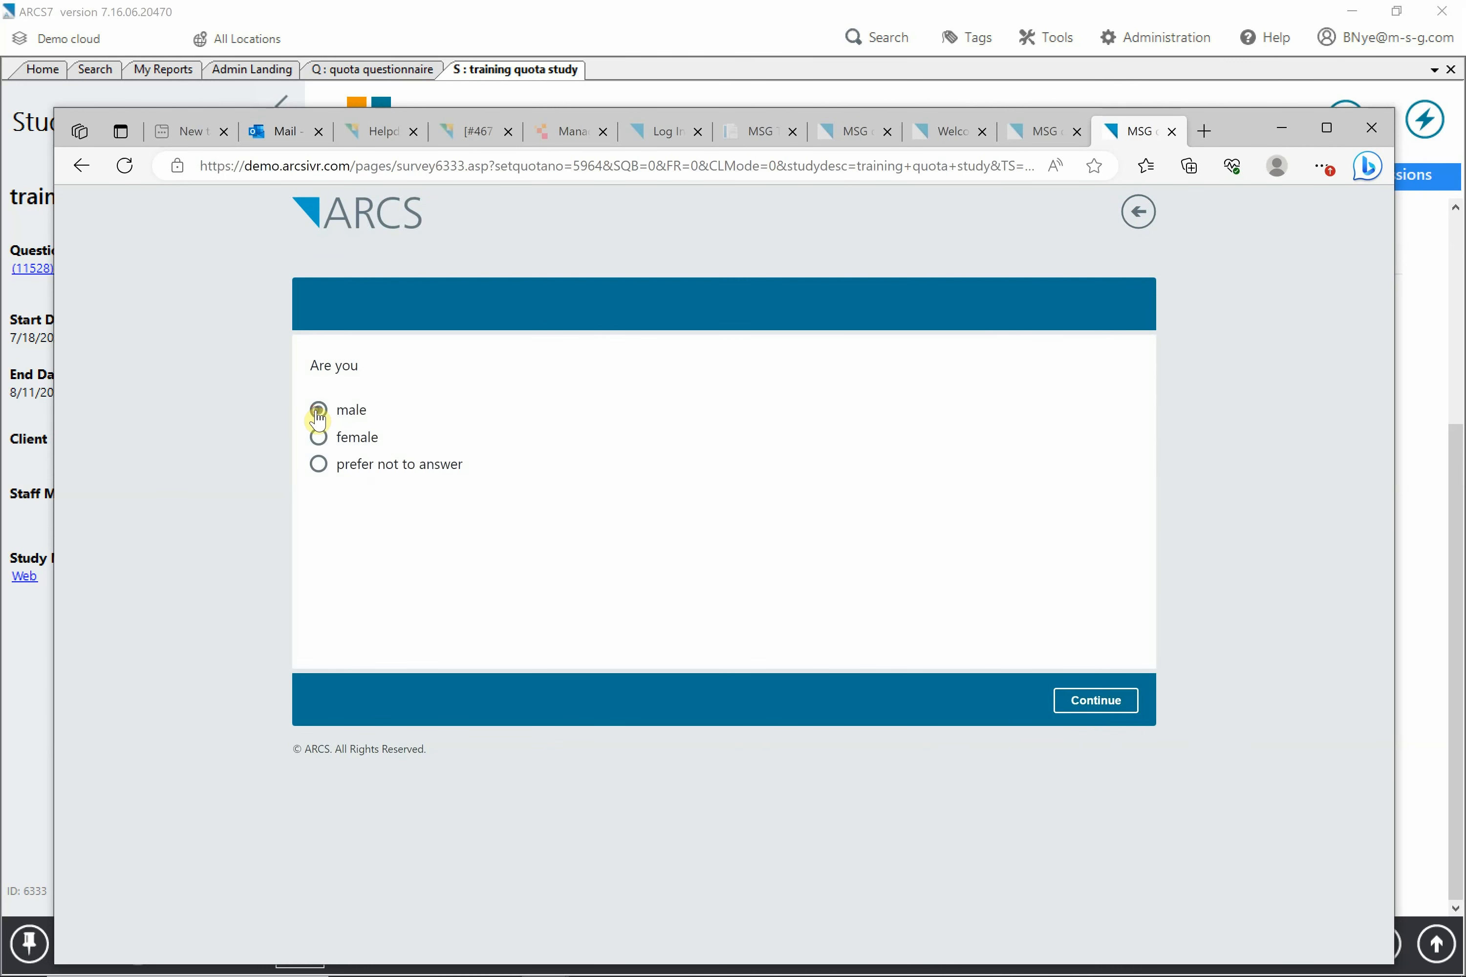
# - Answer the survey with male, Burger King as favorite restaurant, and Burger King and Chic Fil A as restaurants visited in the past year
pyautogui.click(1053, 706)
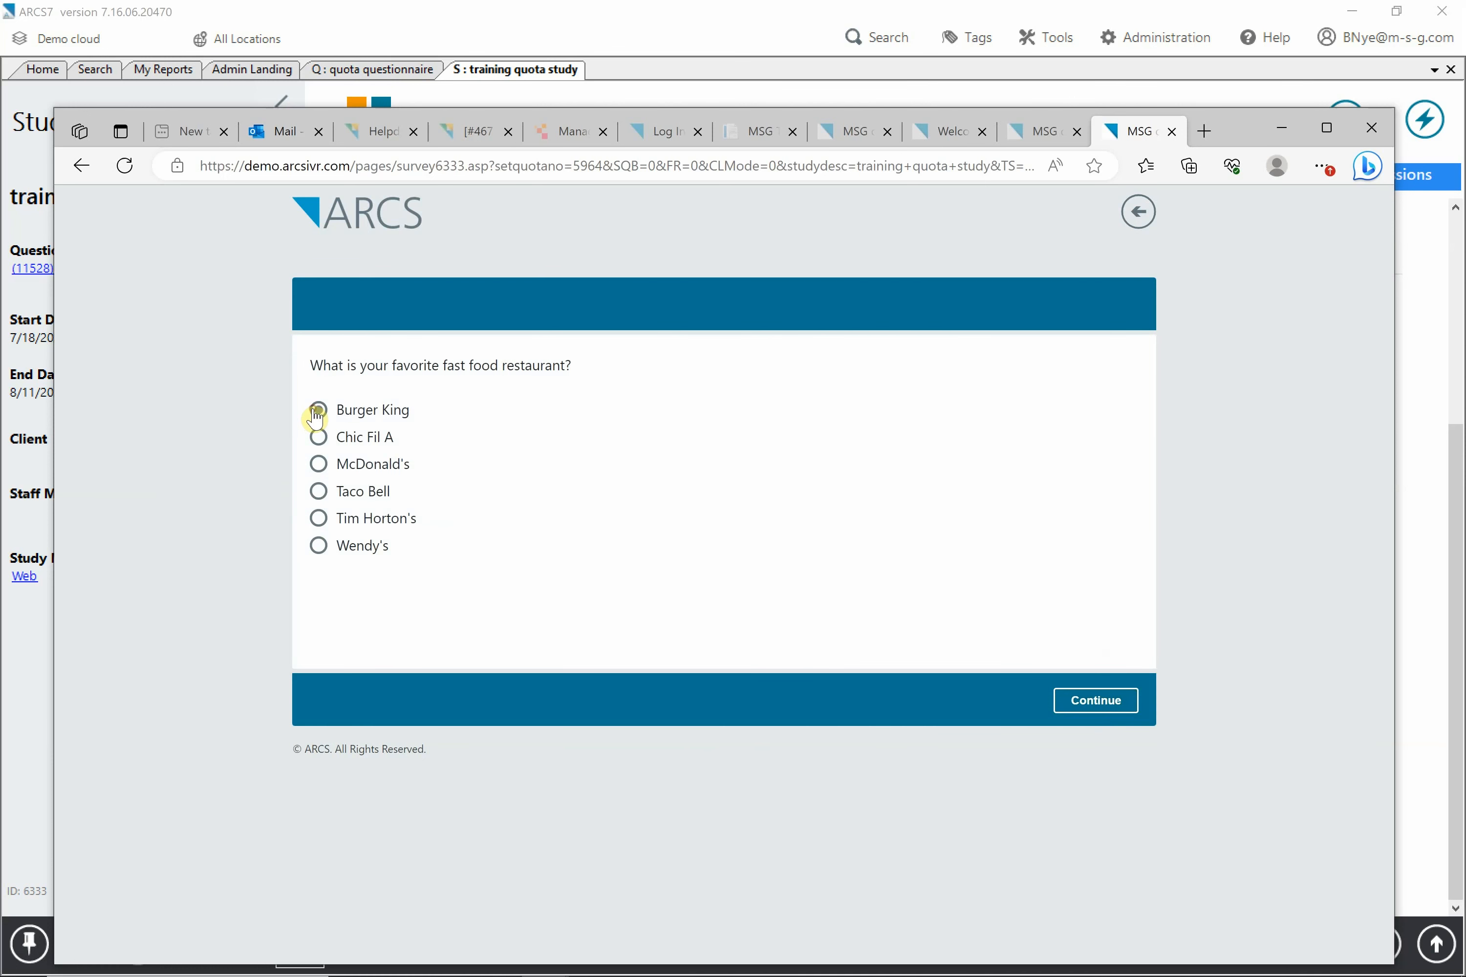
pyautogui.click(316, 415)
pyautogui.click(1092, 704)
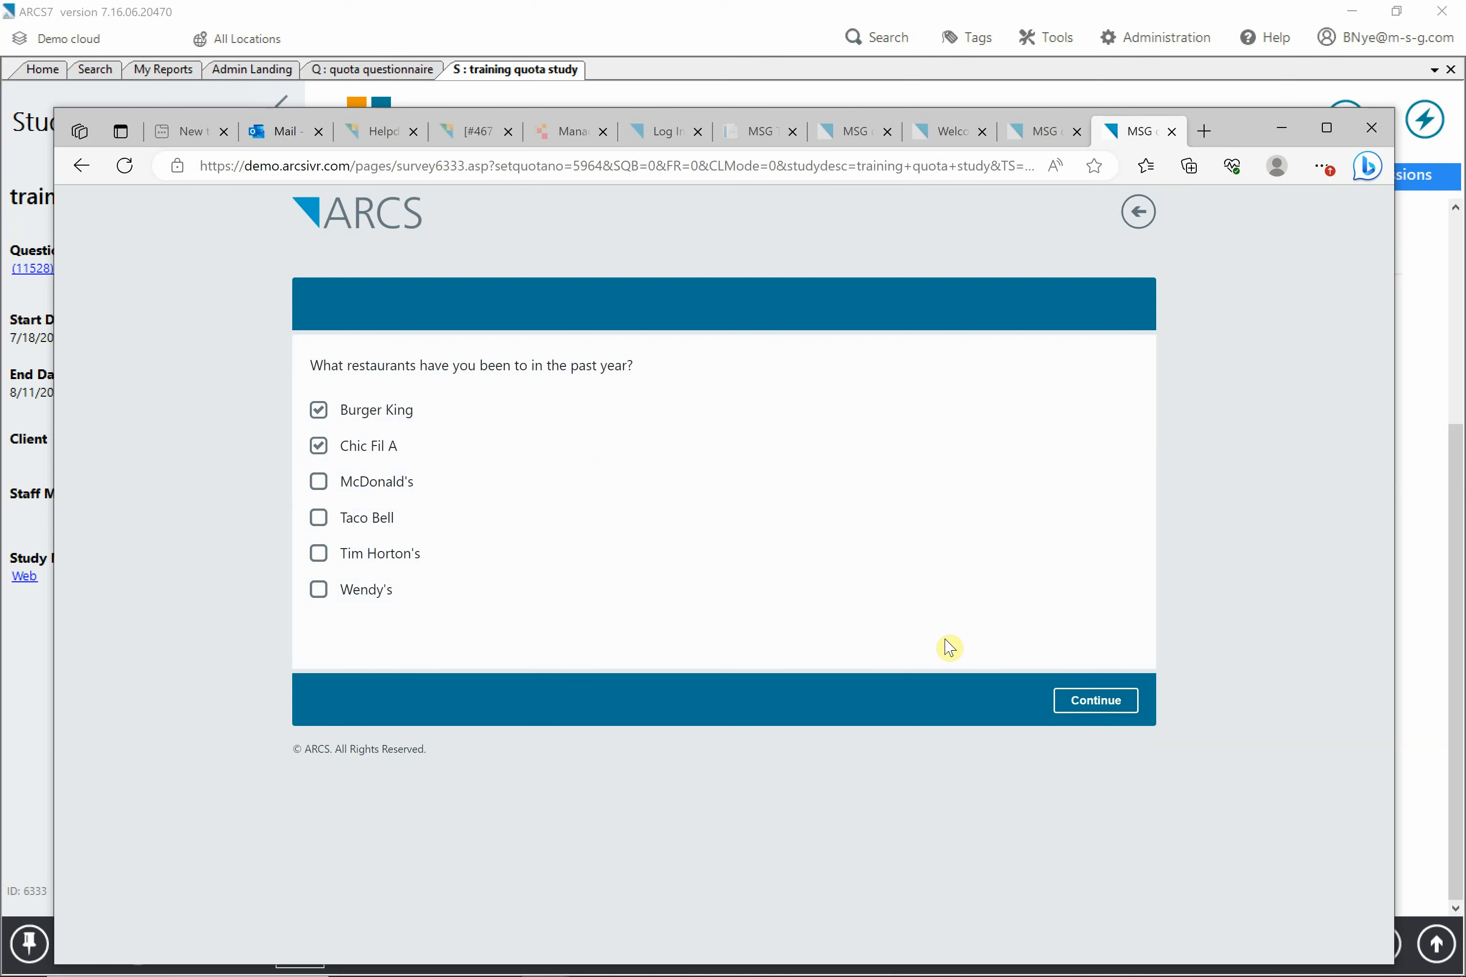
pyautogui.click(1078, 707)
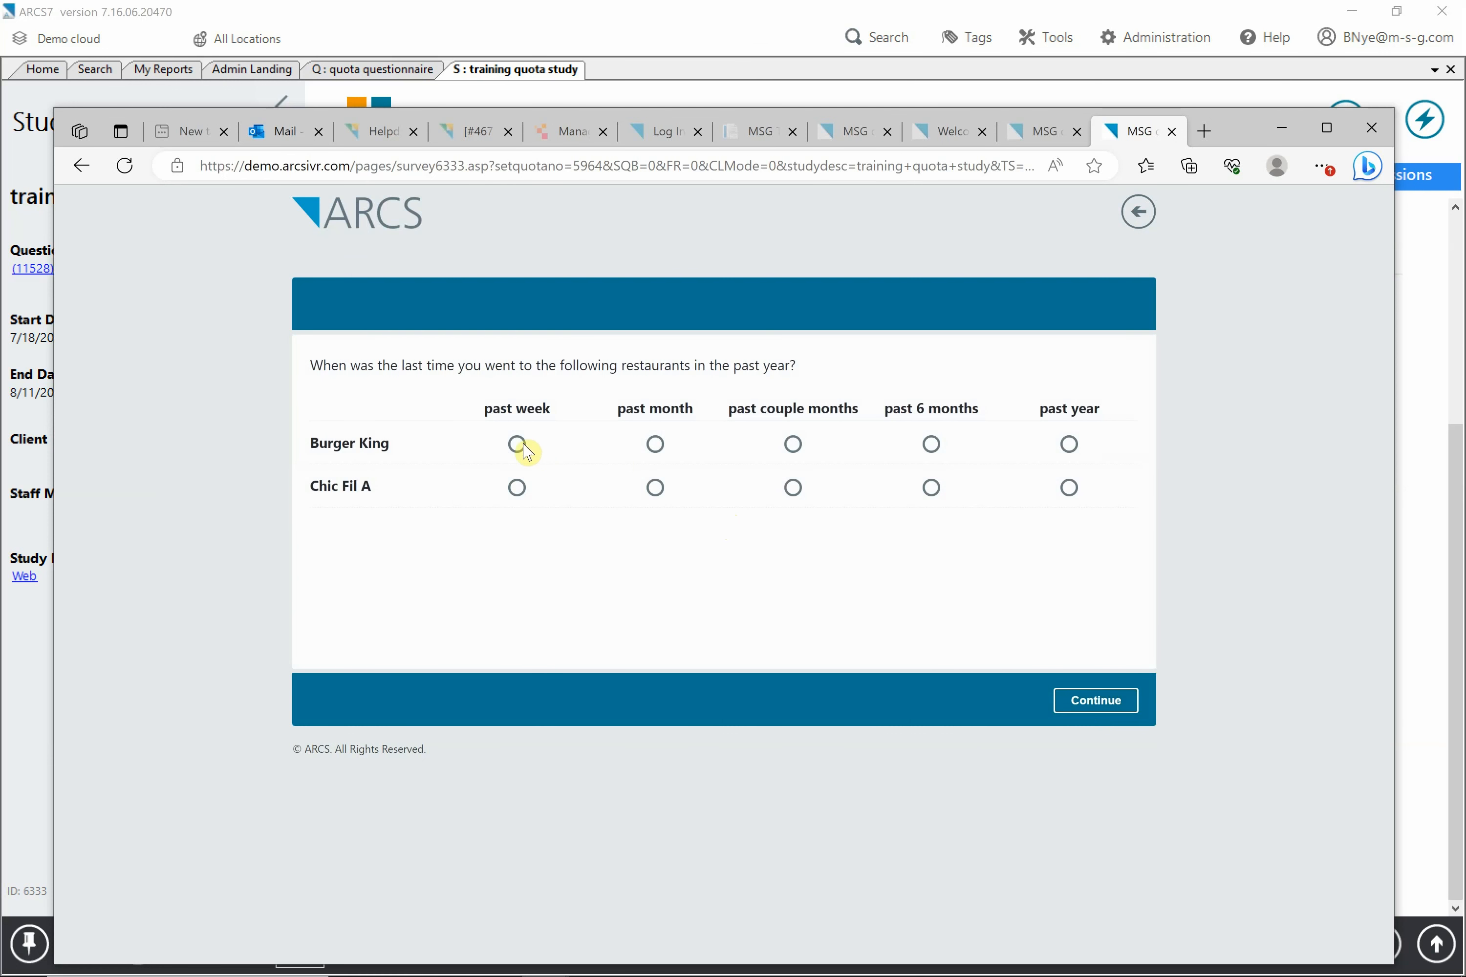
# - Answer the last-visit question with past month for Burger King and past week for Chic Fil A
pyautogui.click(655, 445)
pyautogui.click(516, 487)
pyautogui.click(1084, 701)
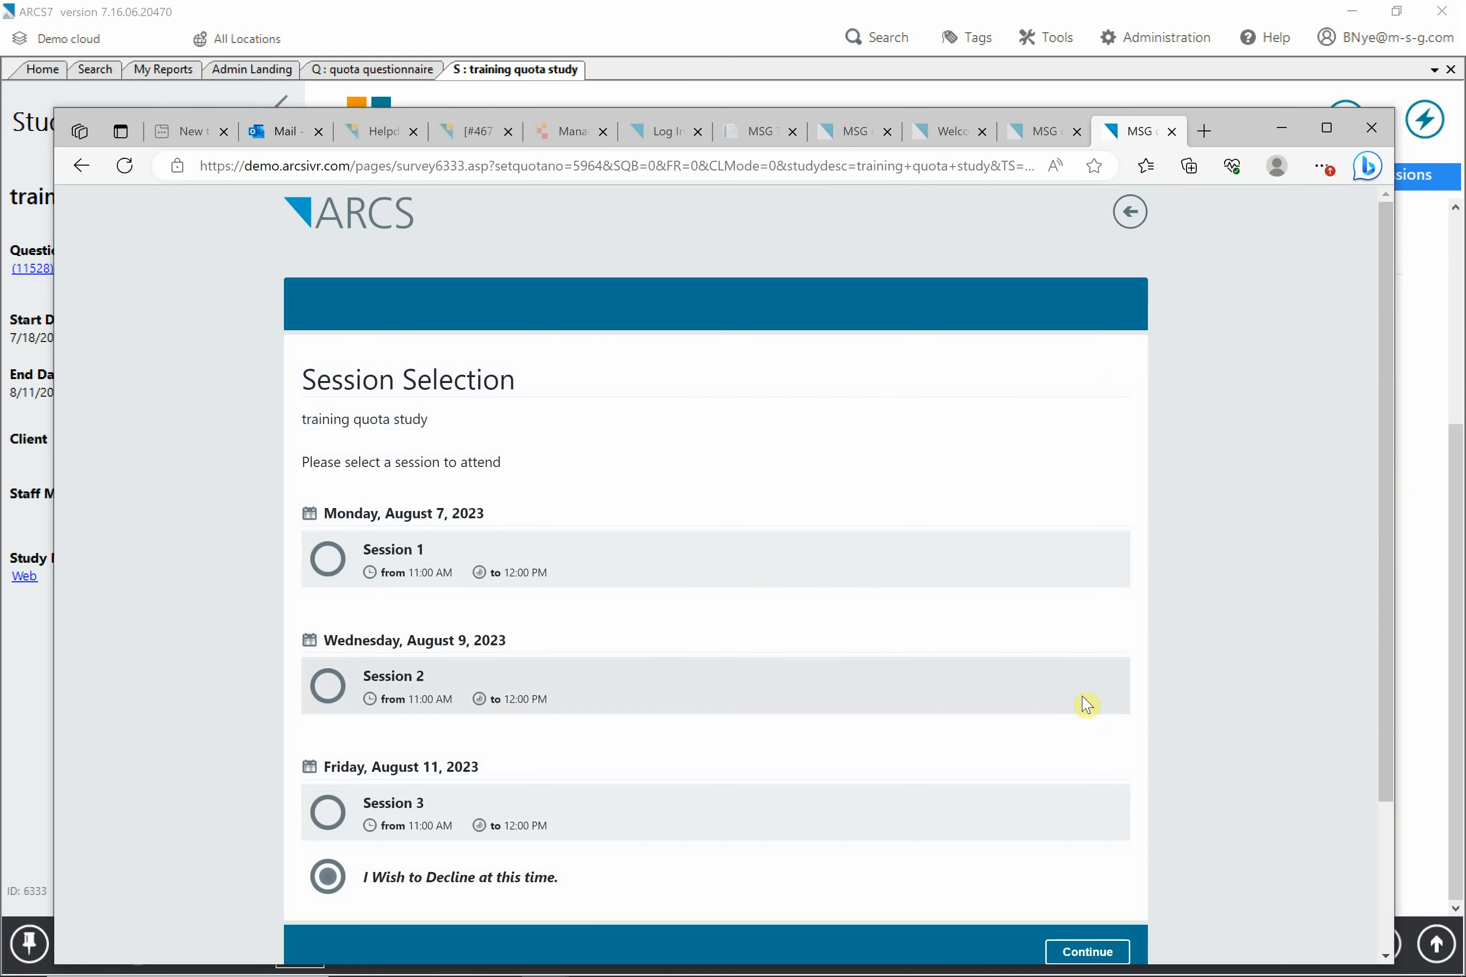
# - Choose Session 1 on Monday, August 7, 2023 and complete the survey through its closing page
pyautogui.click(328, 560)
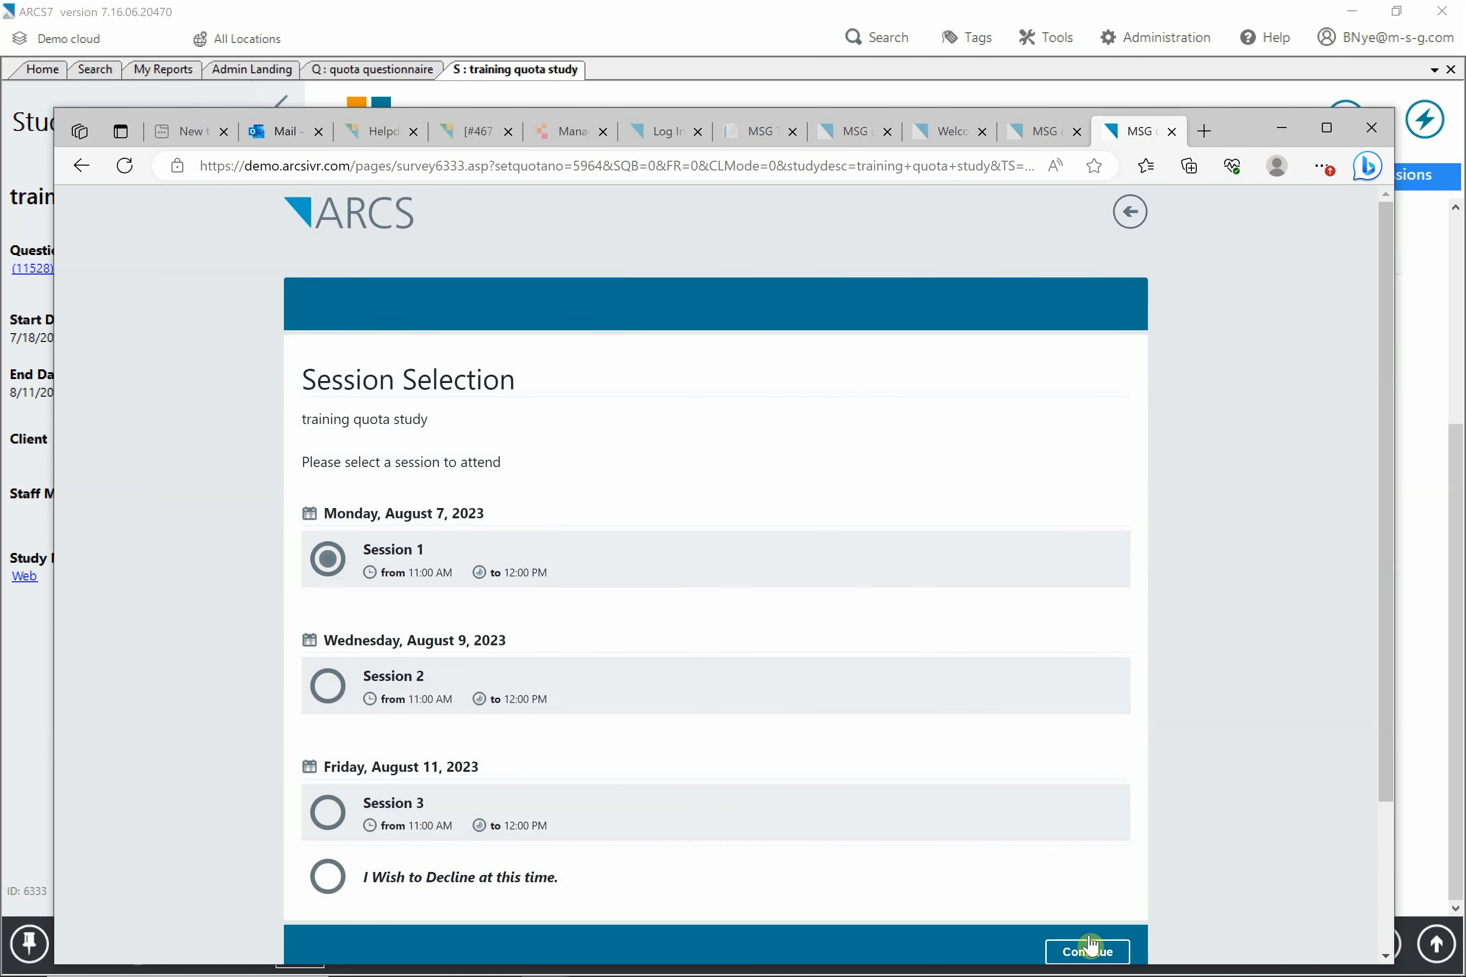
pyautogui.click(1082, 955)
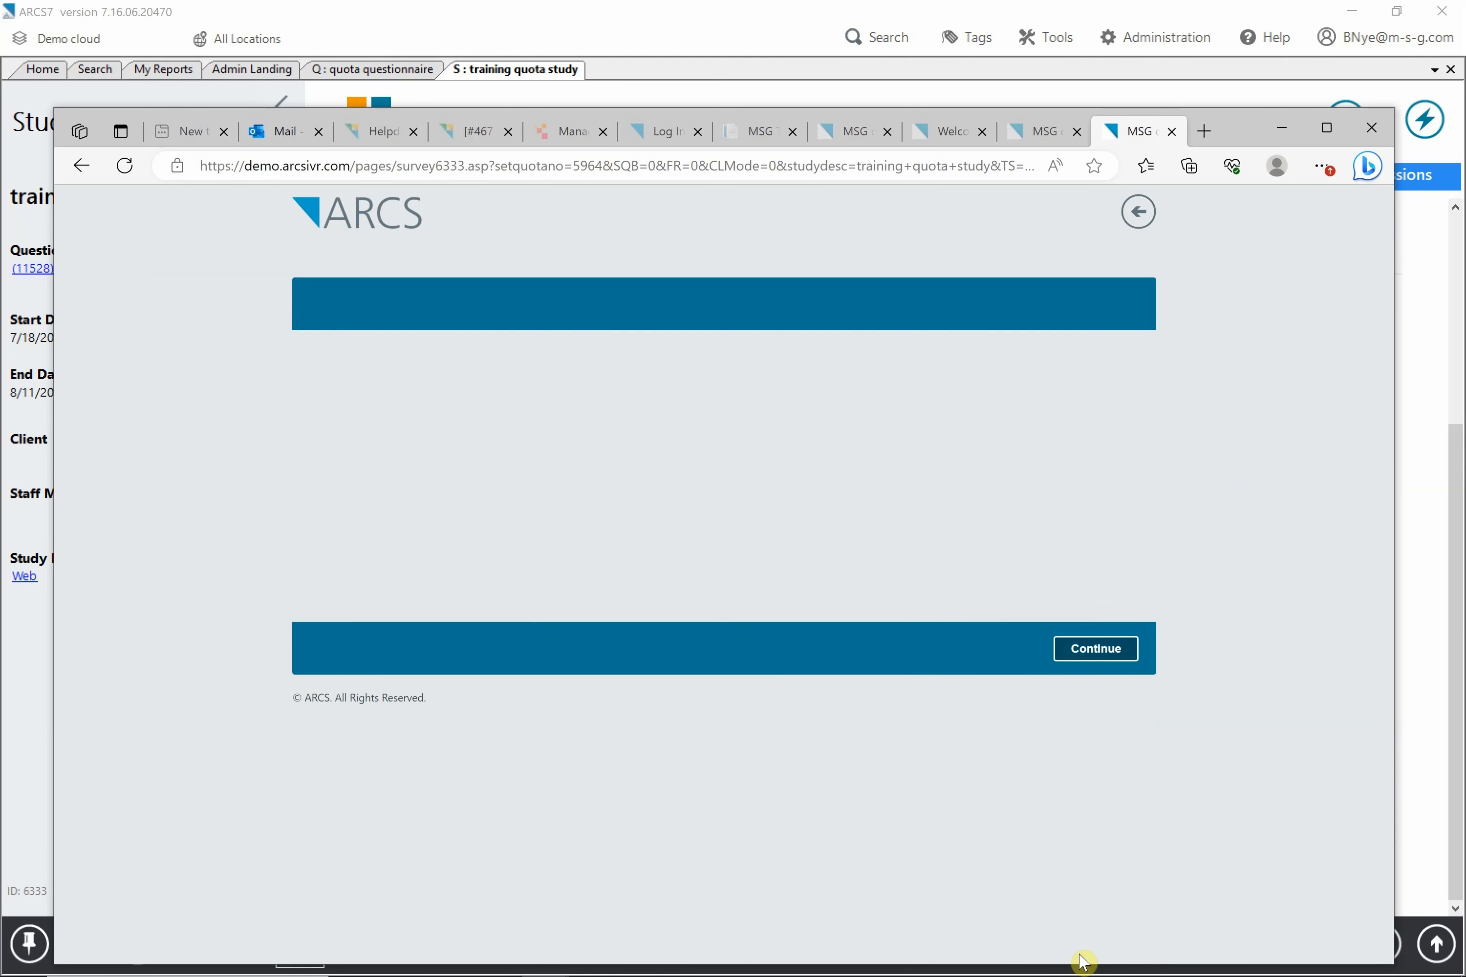
pyautogui.click(1107, 647)
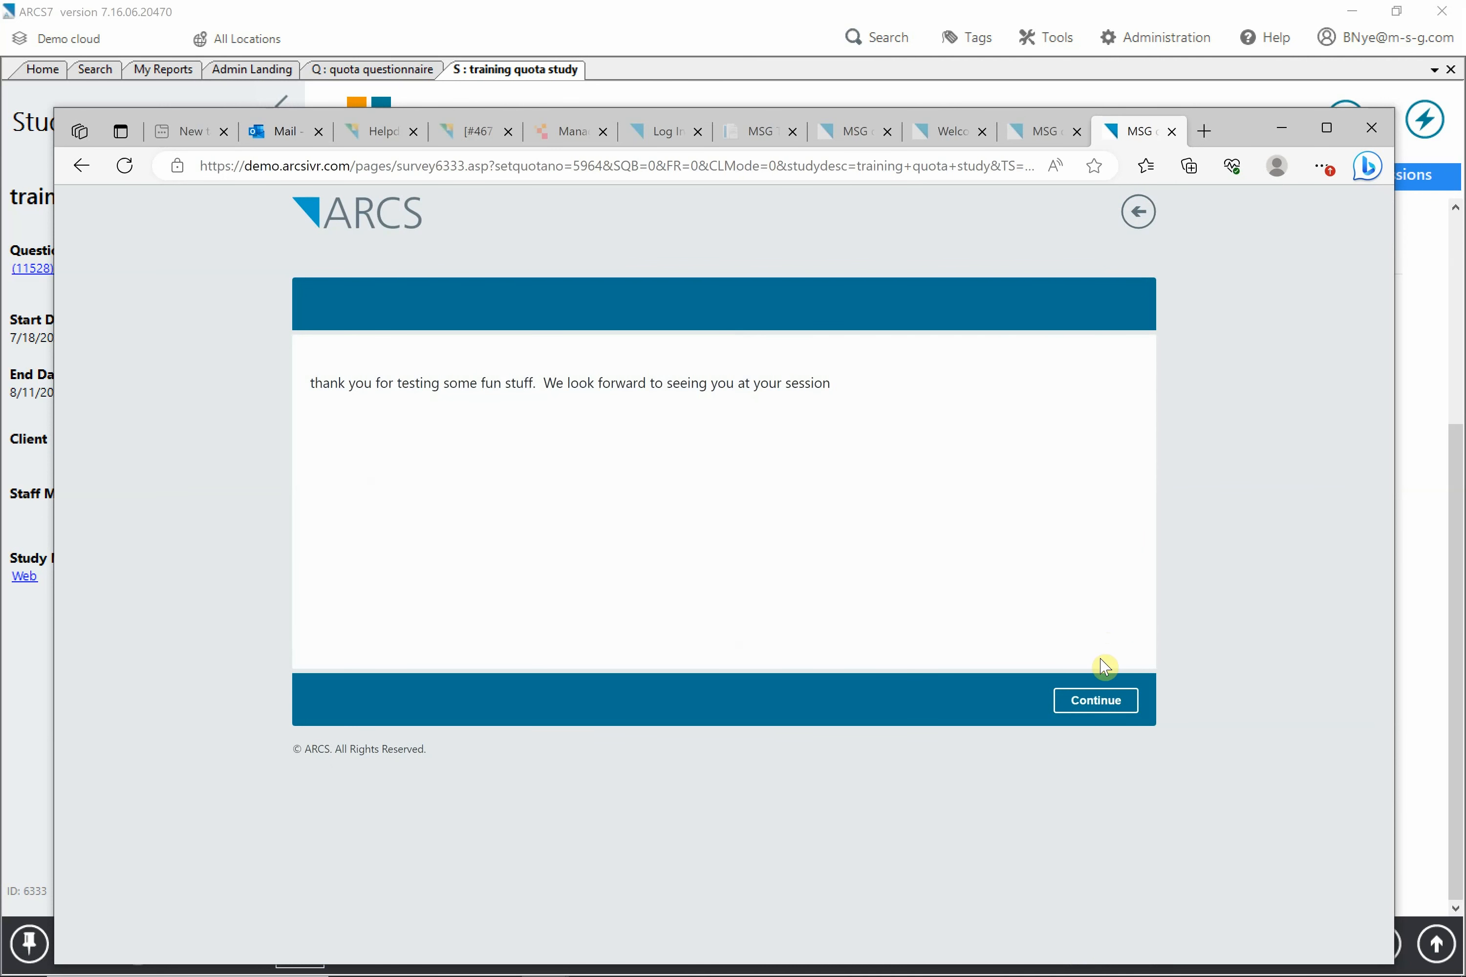
pyautogui.click(1105, 701)
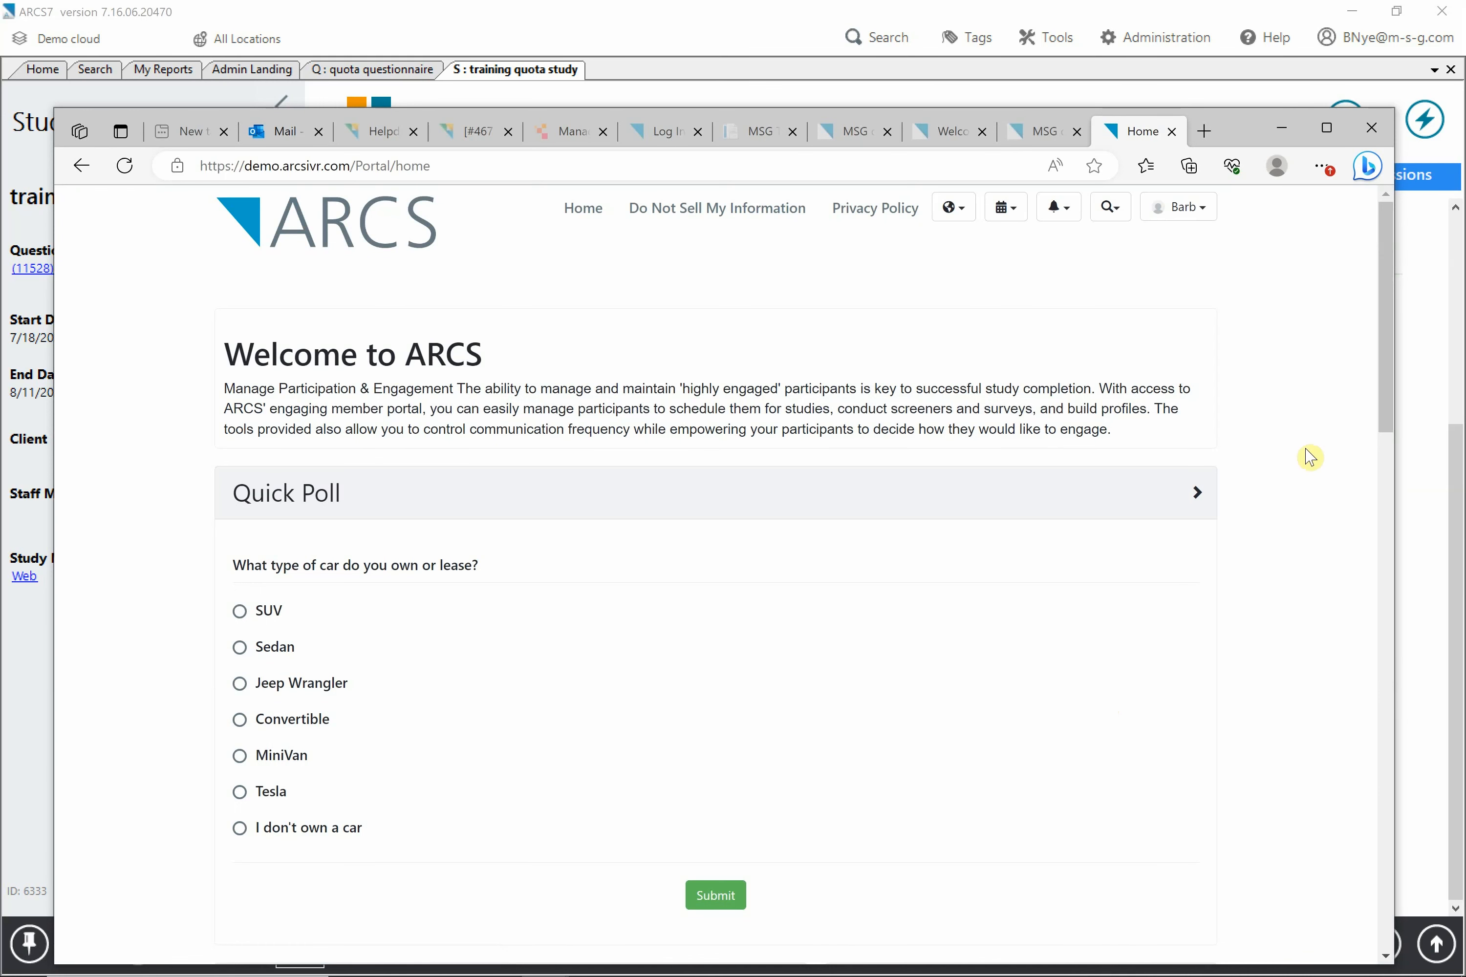
# - Switch back to ARCS7 and open the collected responses of the training quota study
pyautogui.click(1424, 361)
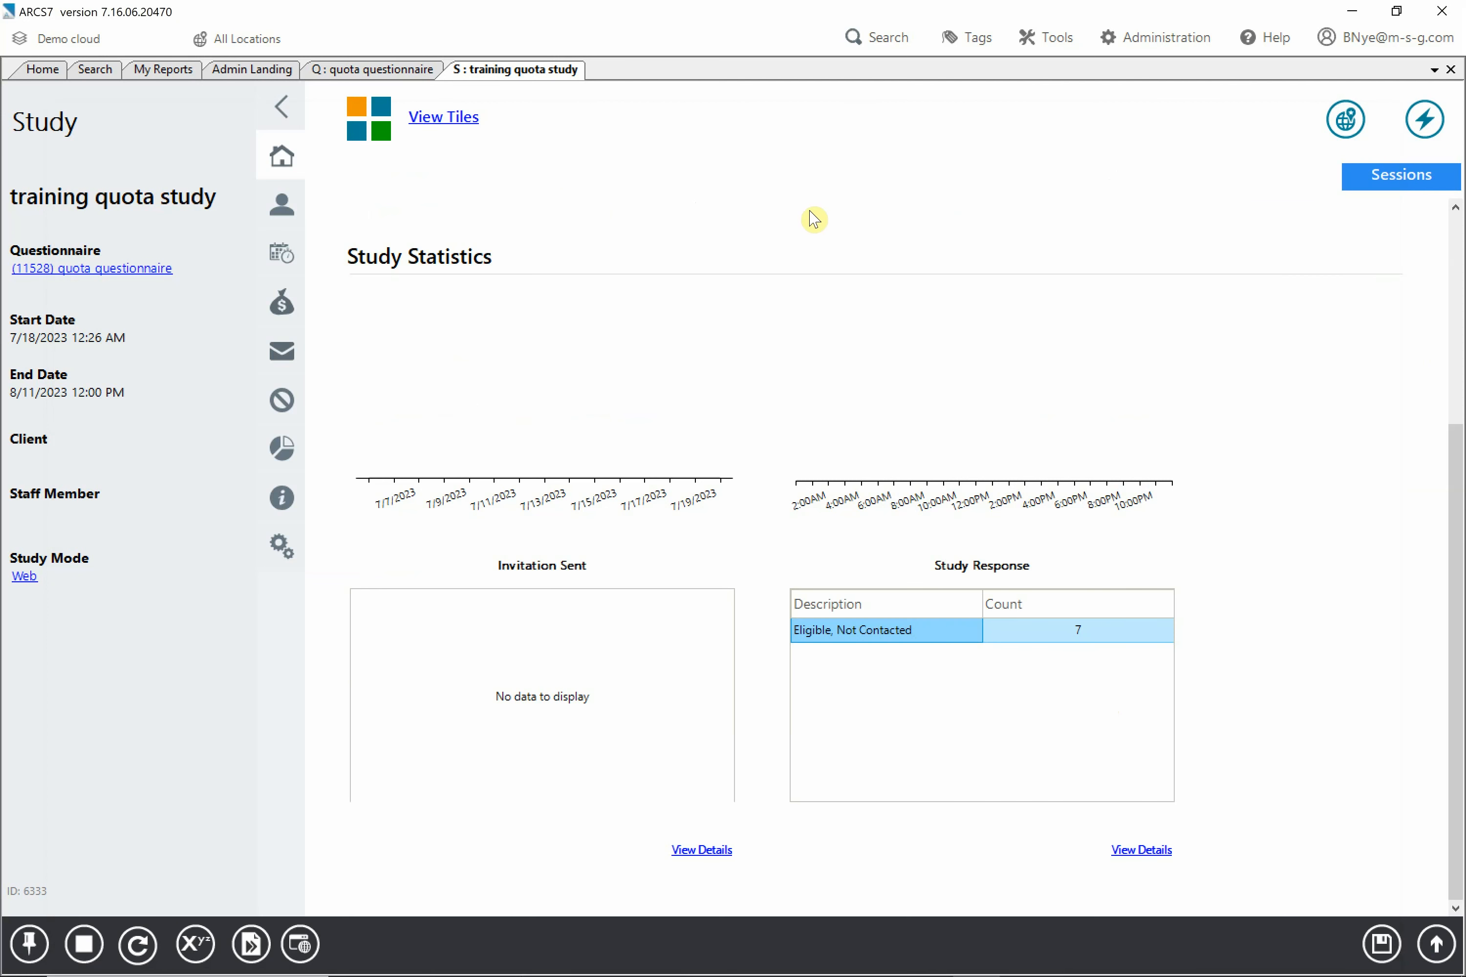
pyautogui.click(461, 119)
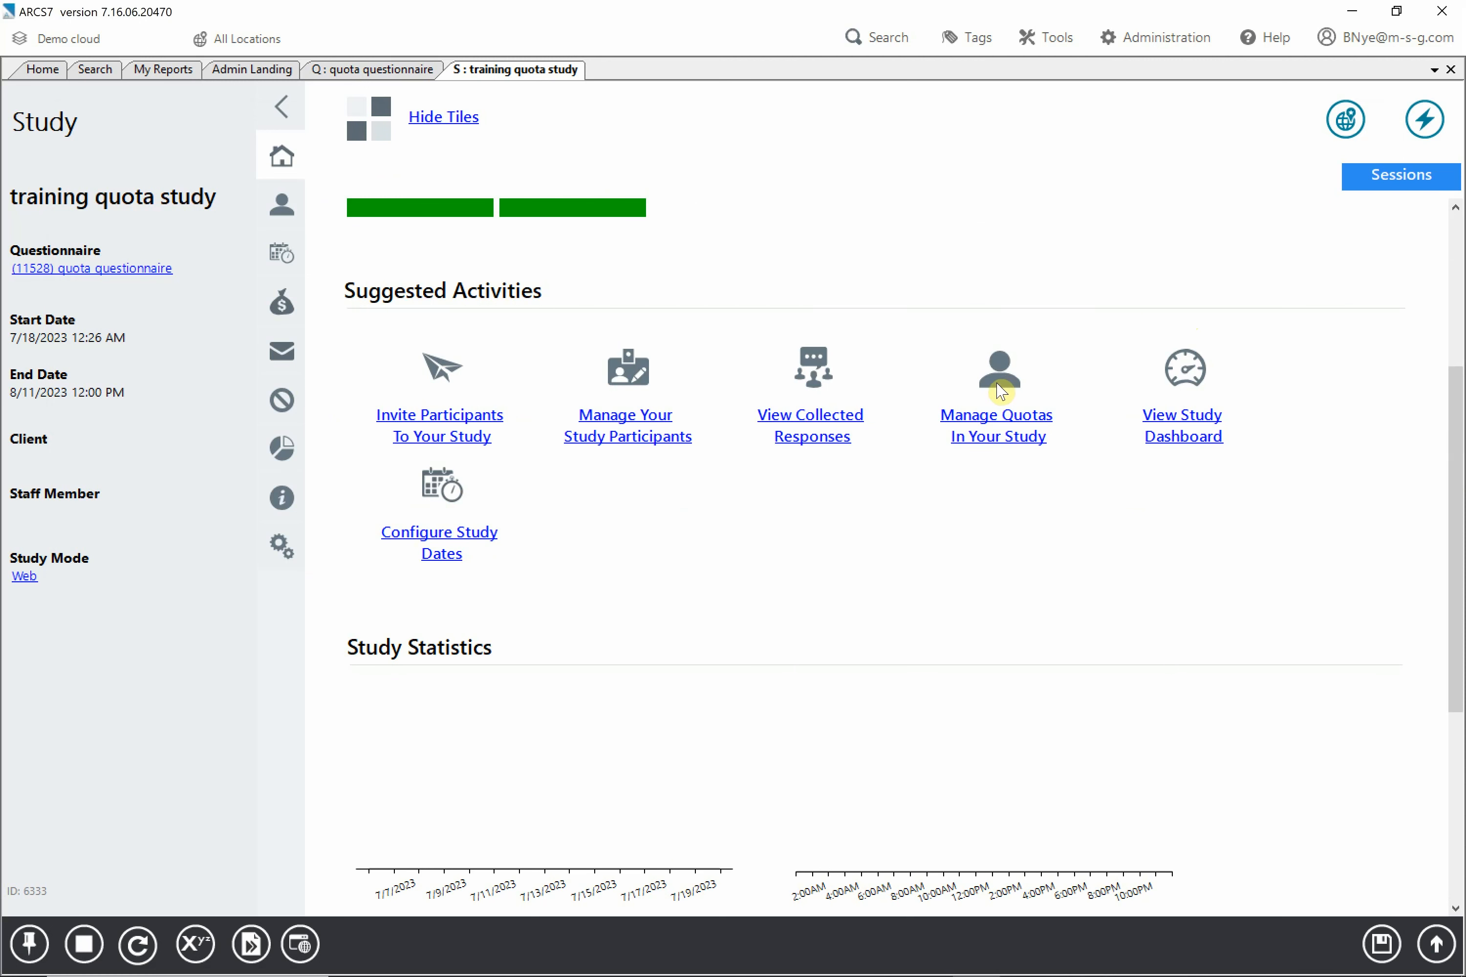
pyautogui.click(840, 431)
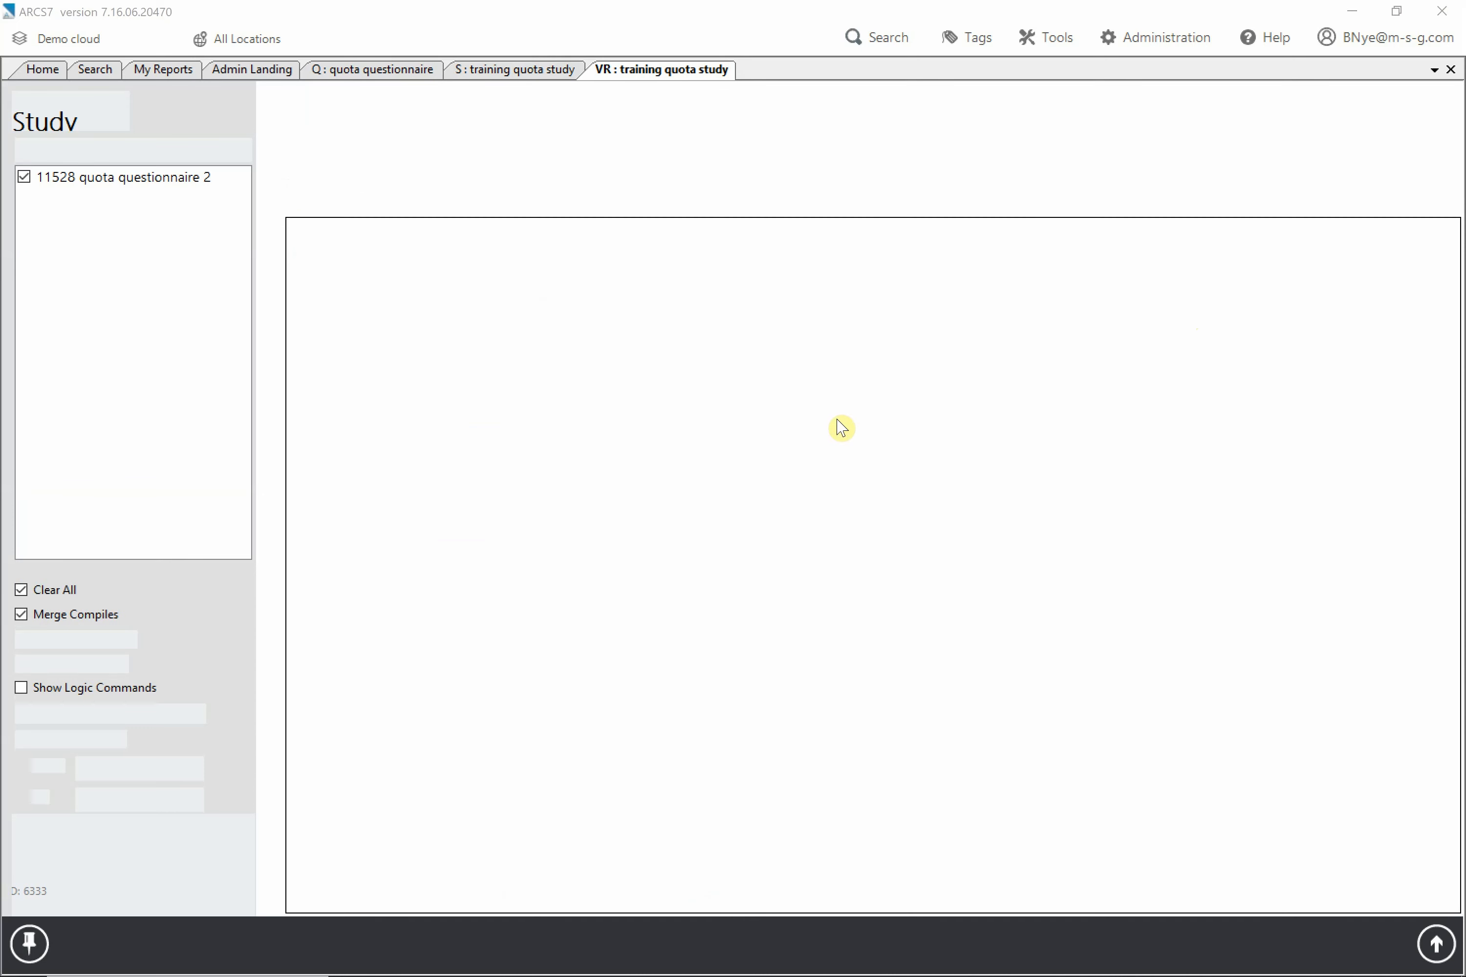
# - Load the quota questionnaire's response data with enhanced data filter options and logic commands enabled
pyautogui.click(22, 715)
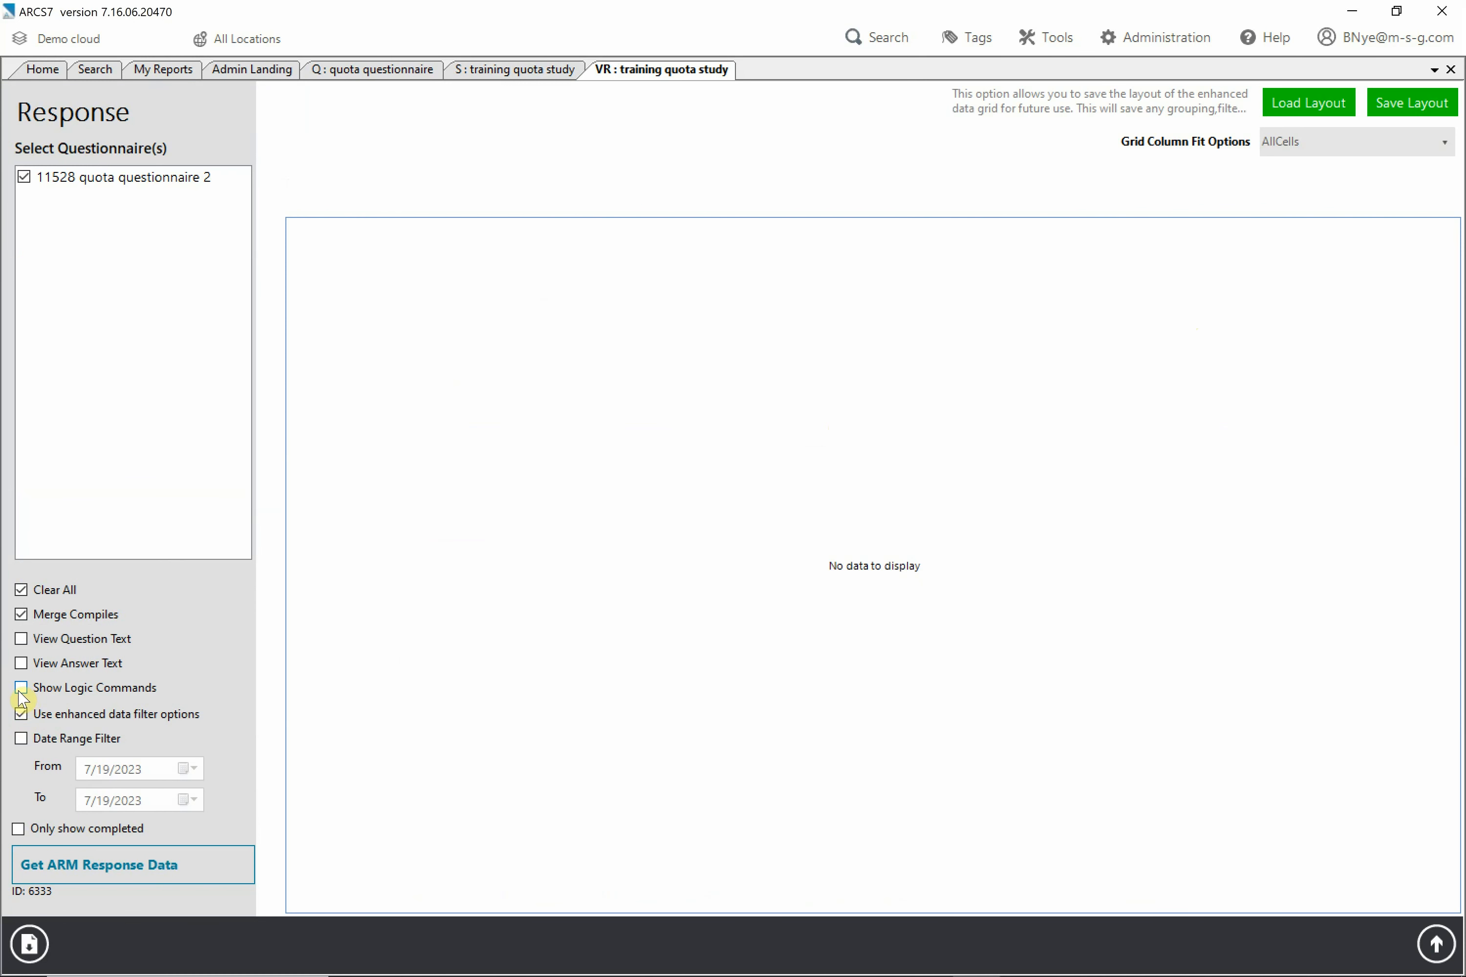
pyautogui.click(21, 688)
pyautogui.click(192, 882)
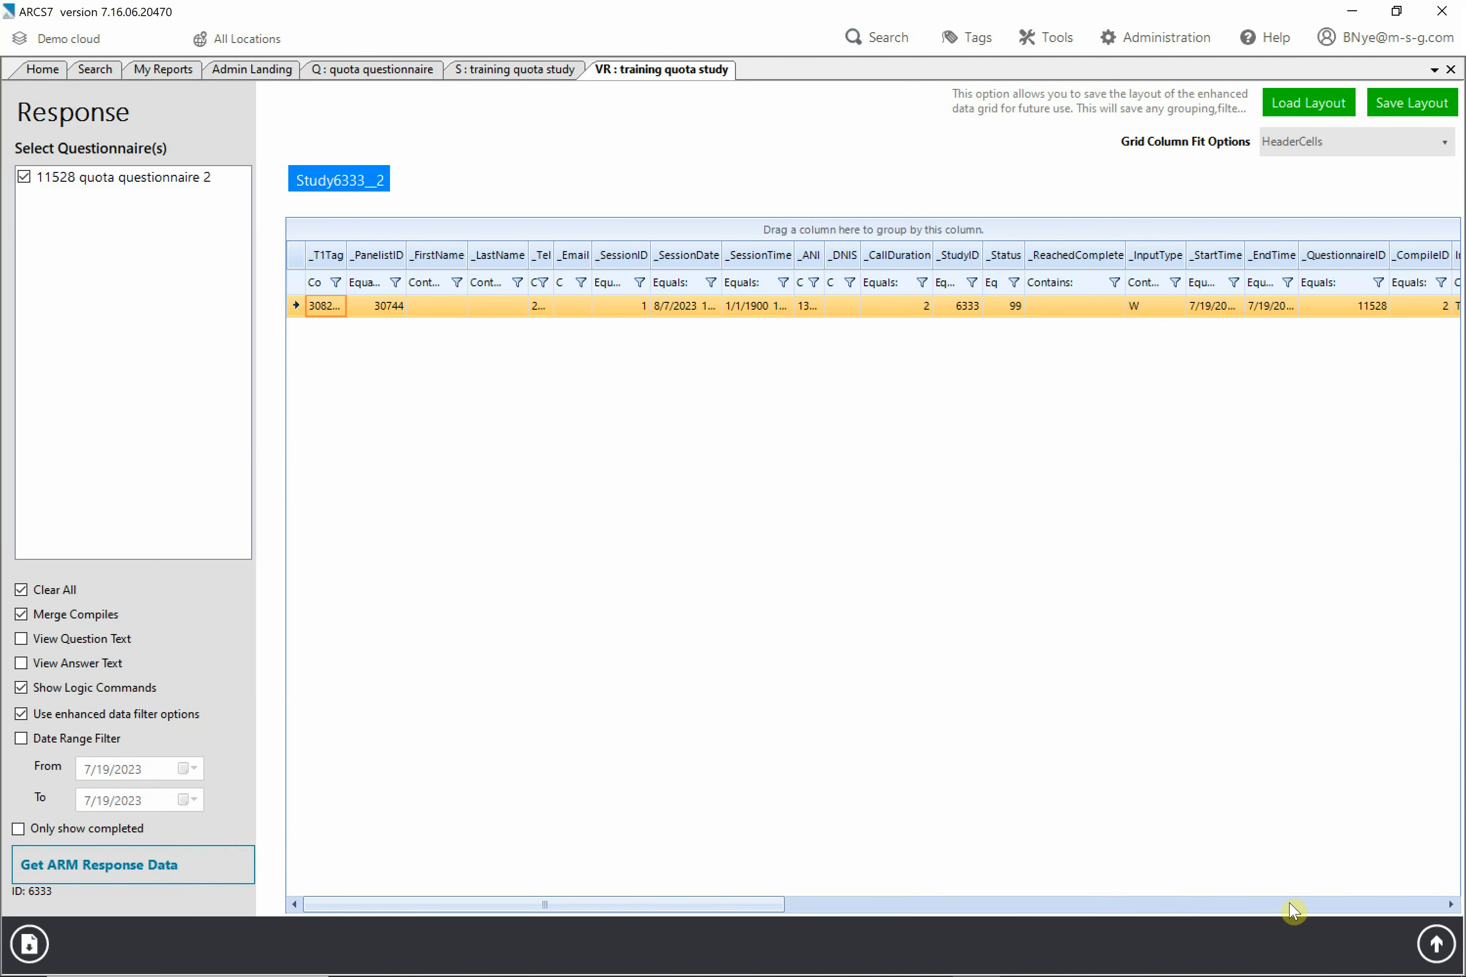
# - Examine the test response's answer, filter and Assign To Pool columns in the response grid
pyautogui.click(1451, 906)
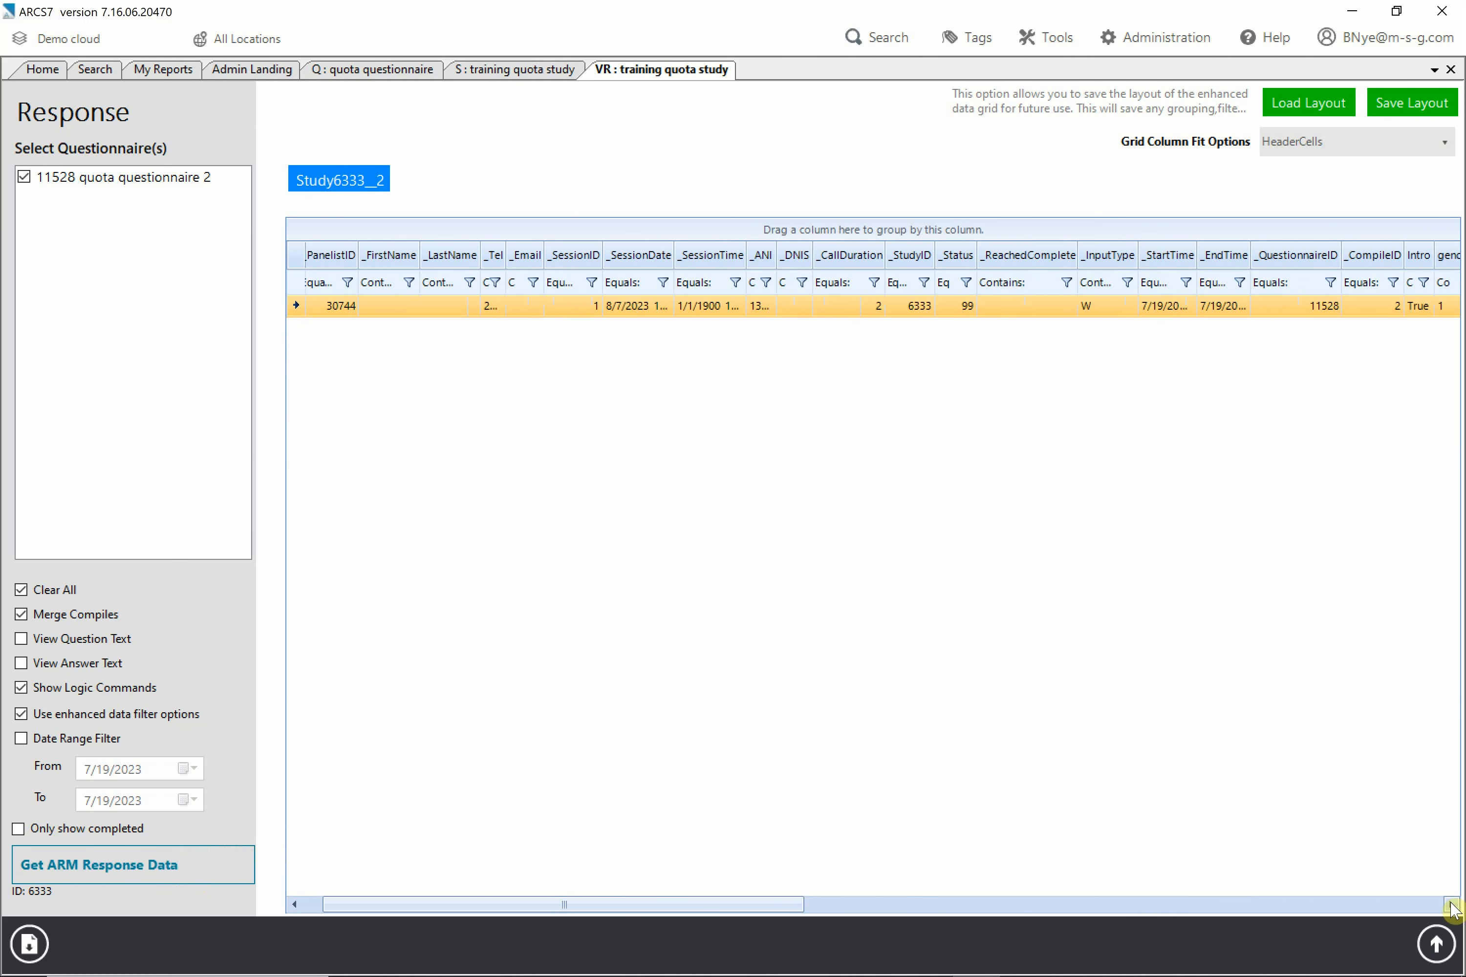
pyautogui.click(1424, 906)
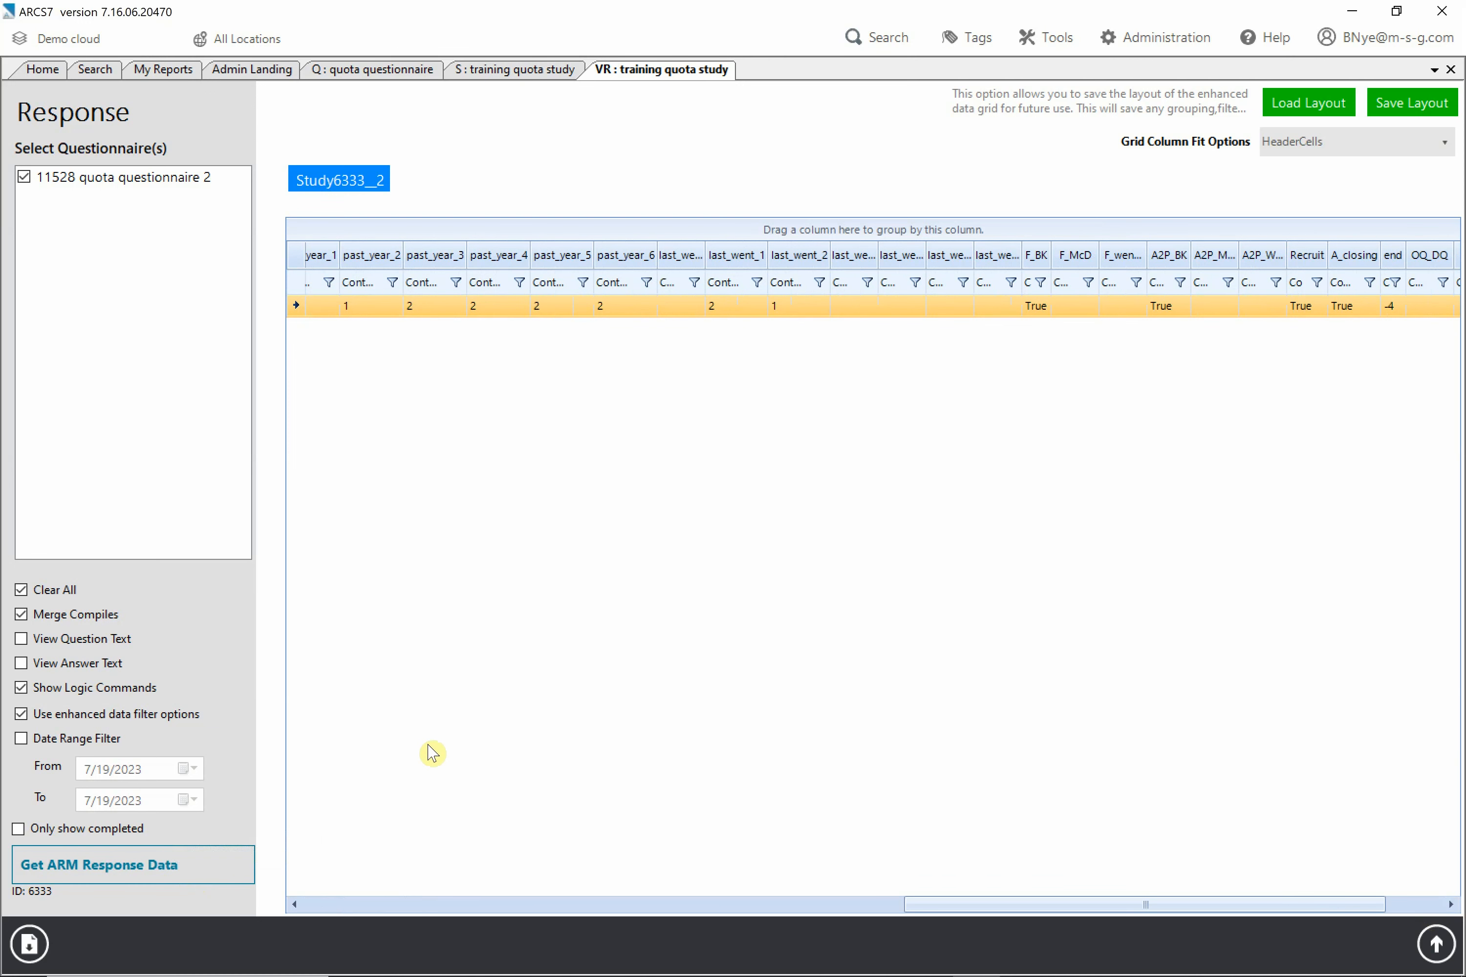
pyautogui.click(295, 905)
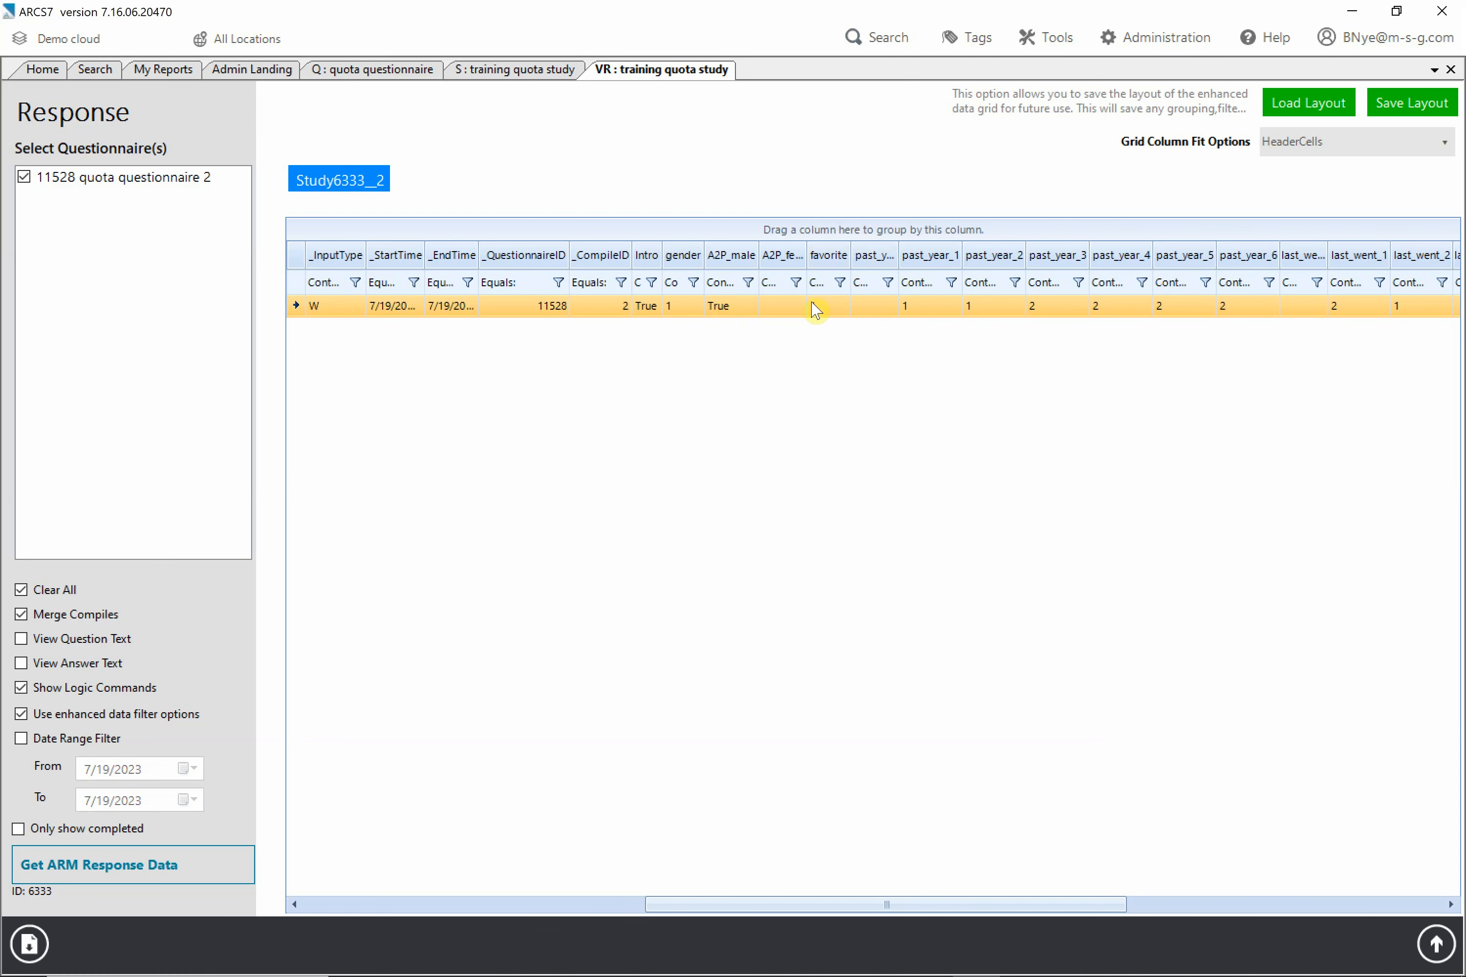
# - Reload the response data with answer text shown and check the restaurant answers against the F_BK and A2P_BK columns
pyautogui.click(21, 664)
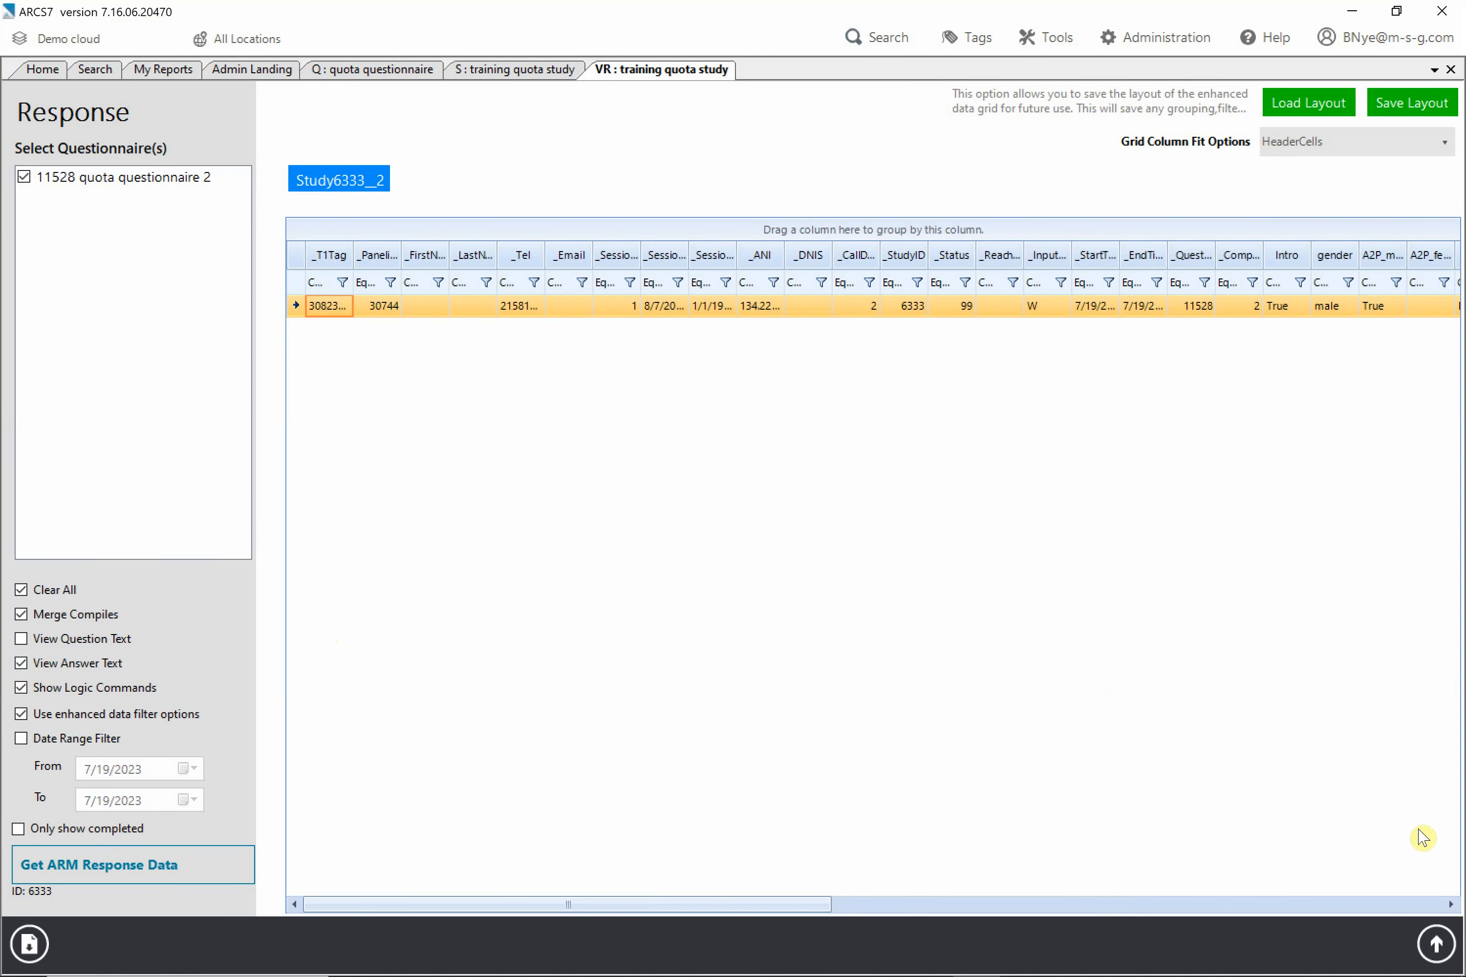
pyautogui.click(1450, 905)
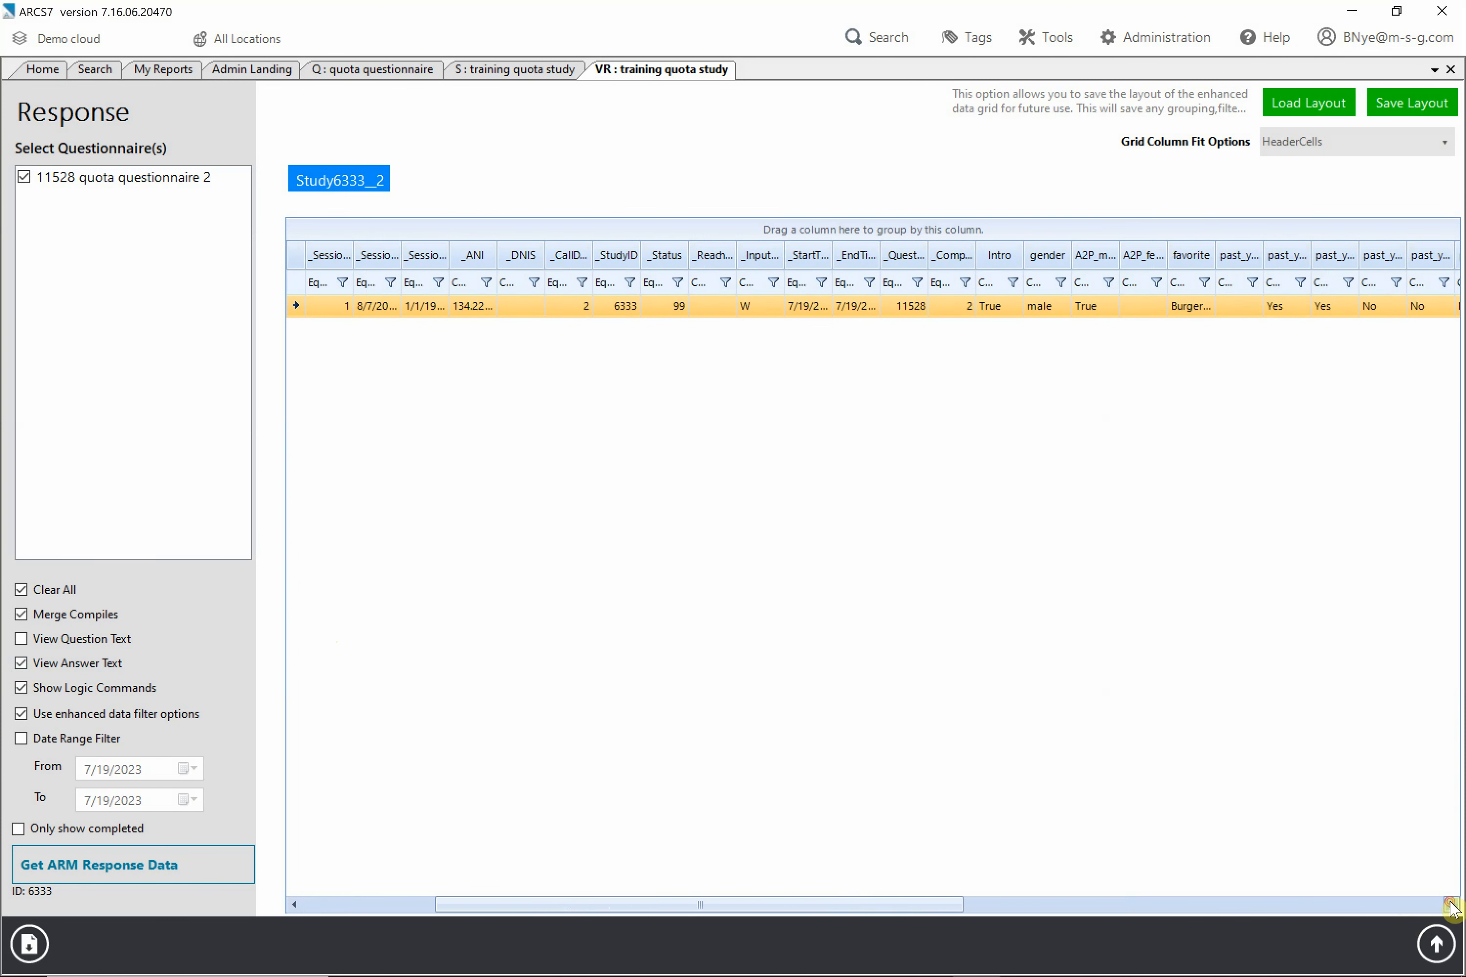
pyautogui.click(1450, 905)
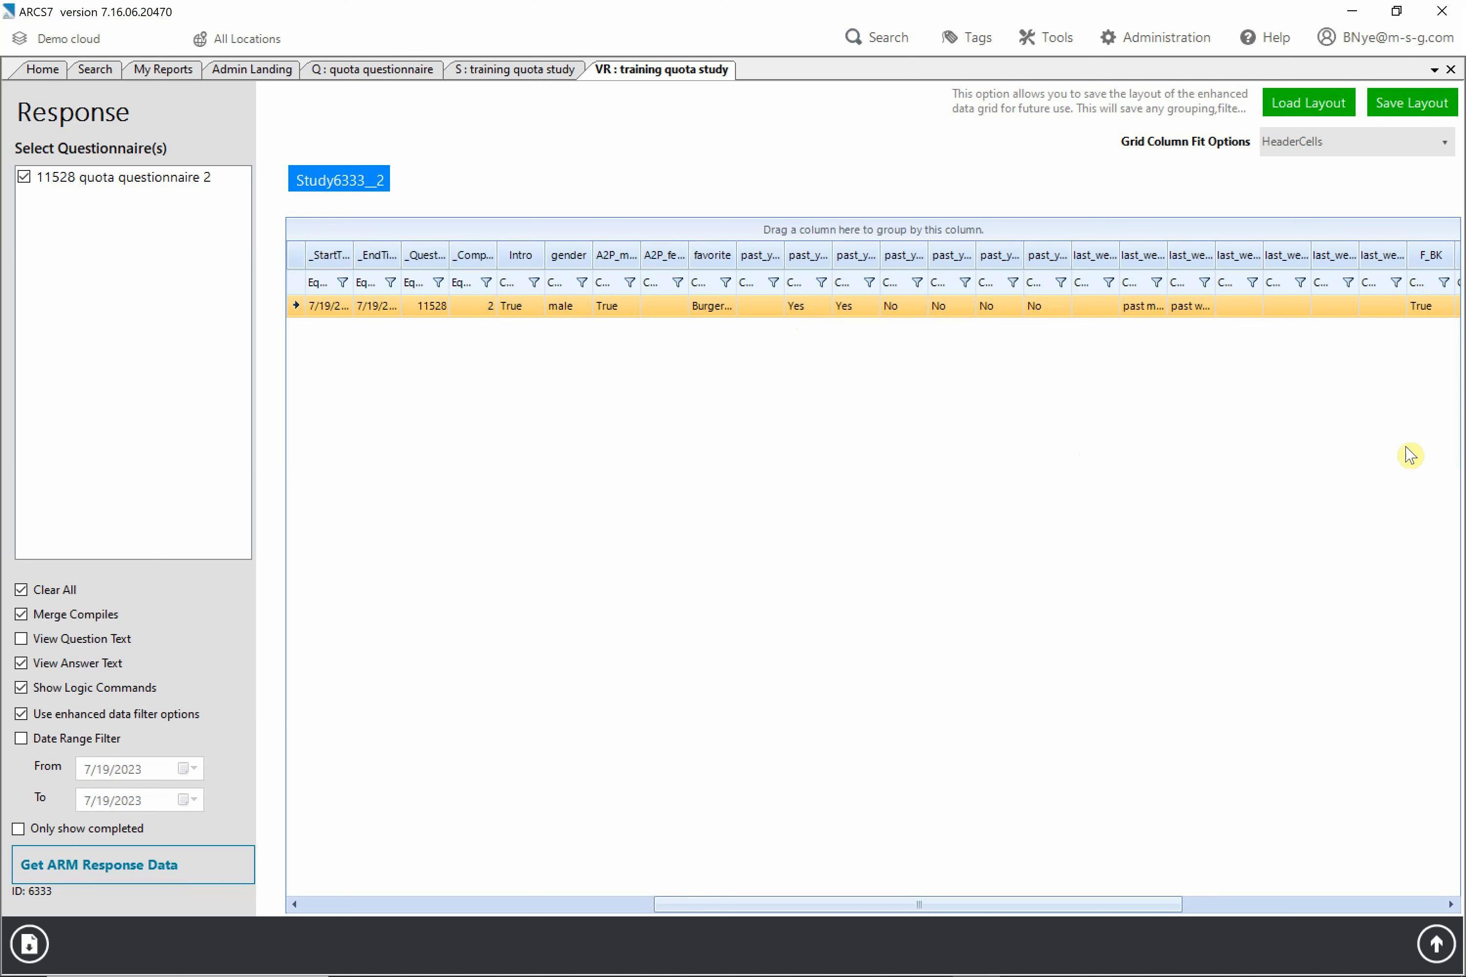
pyautogui.click(1449, 905)
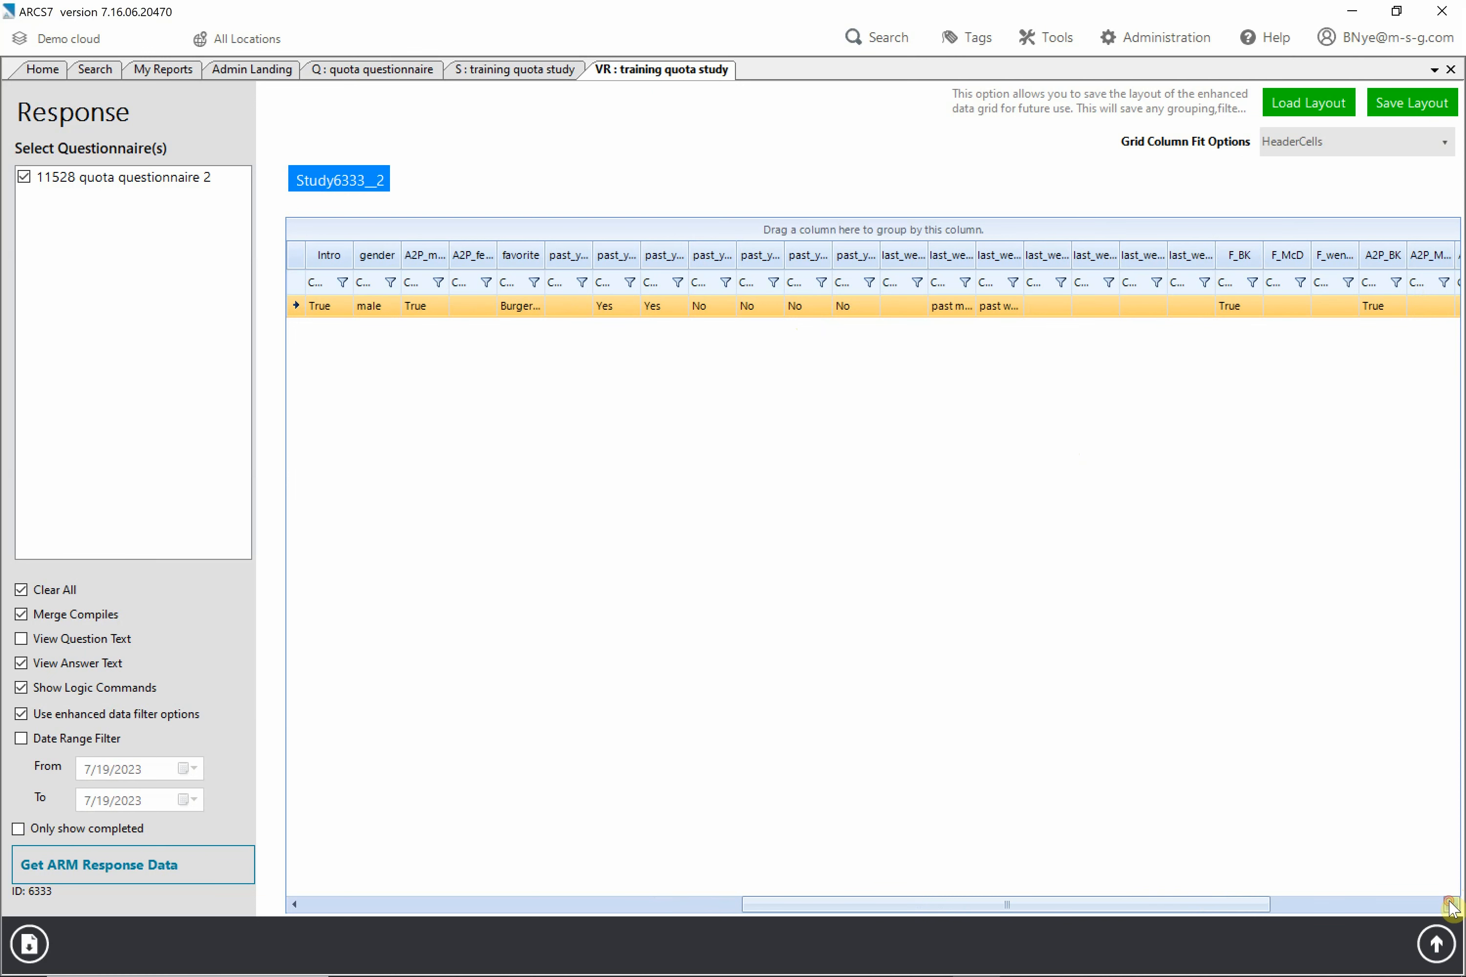
pyautogui.click(1449, 905)
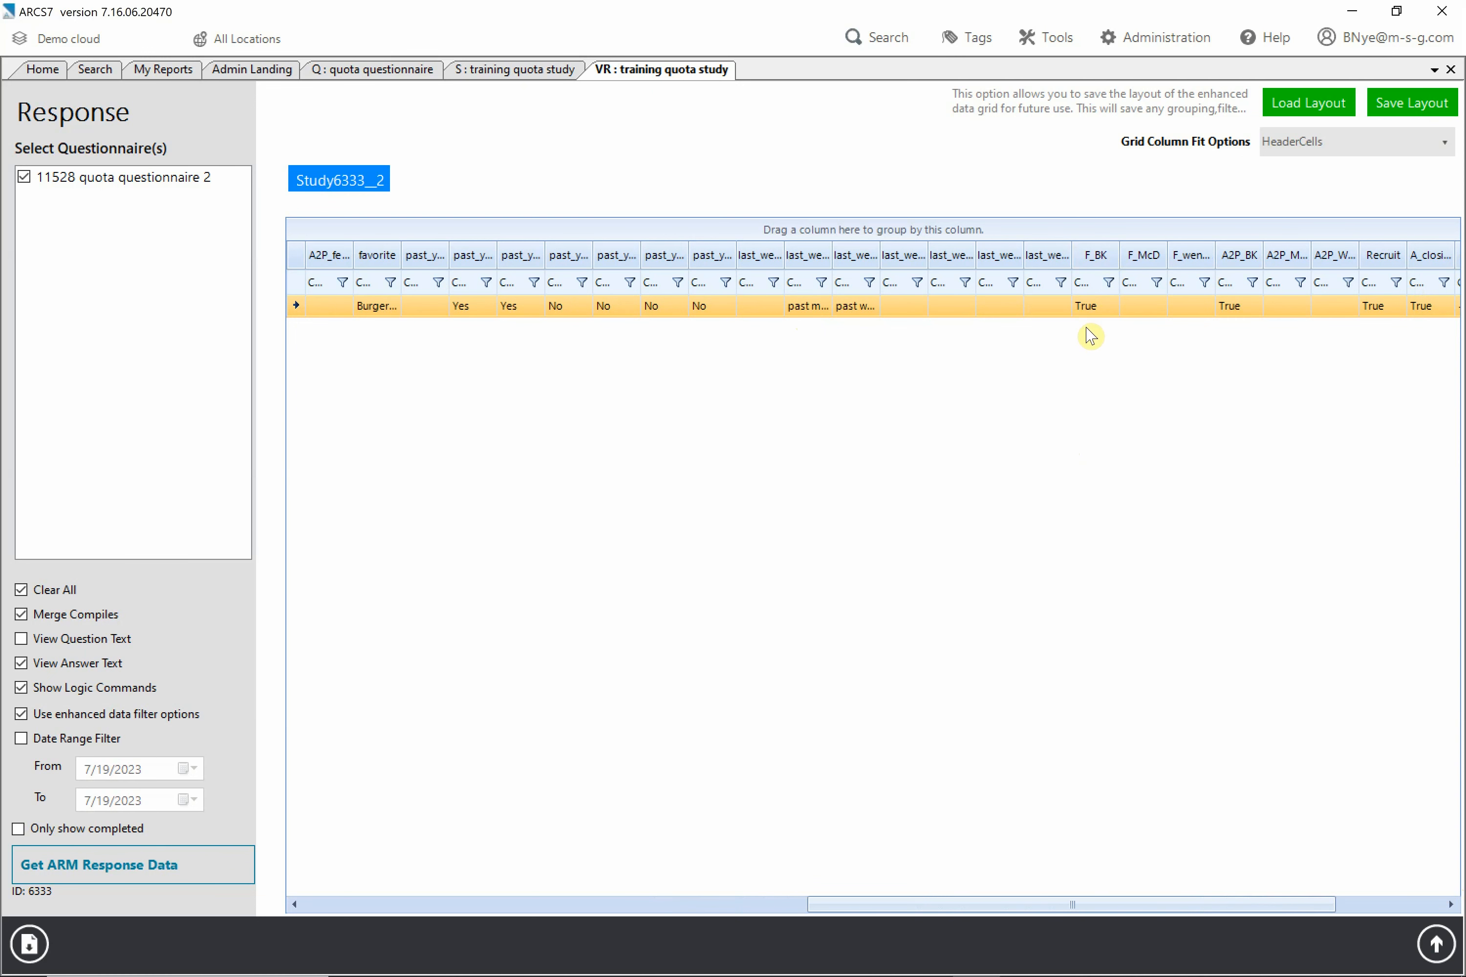